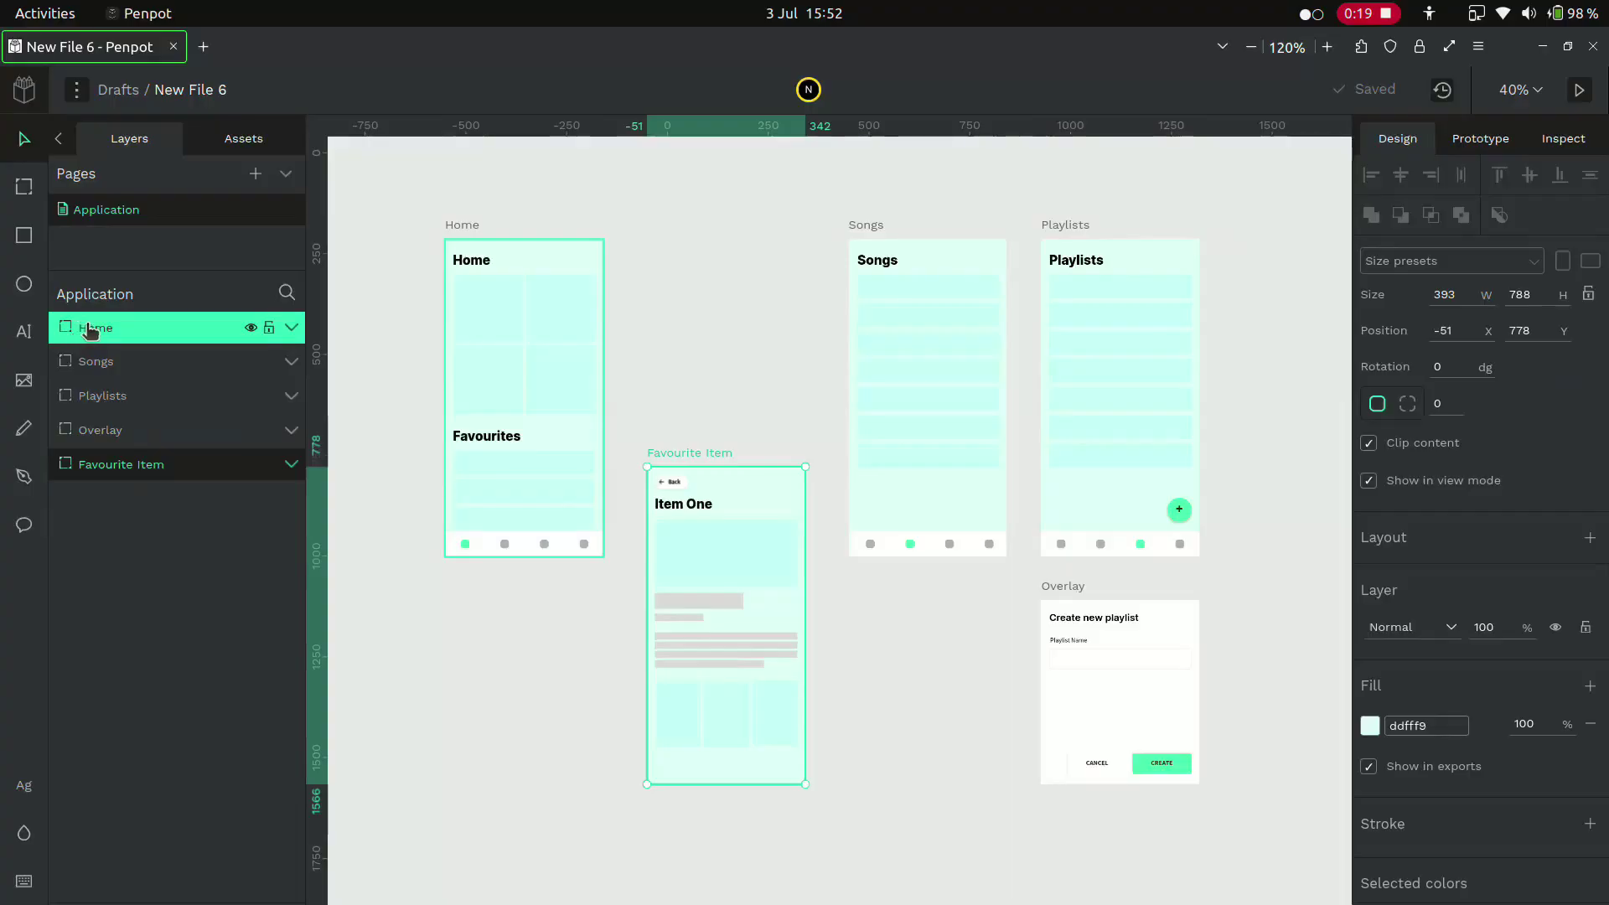
Review the Home, Songs, Playlists, Overlay and Favourite Item boards, then hide the layers list
left_click(90, 328)
left_click(90, 369)
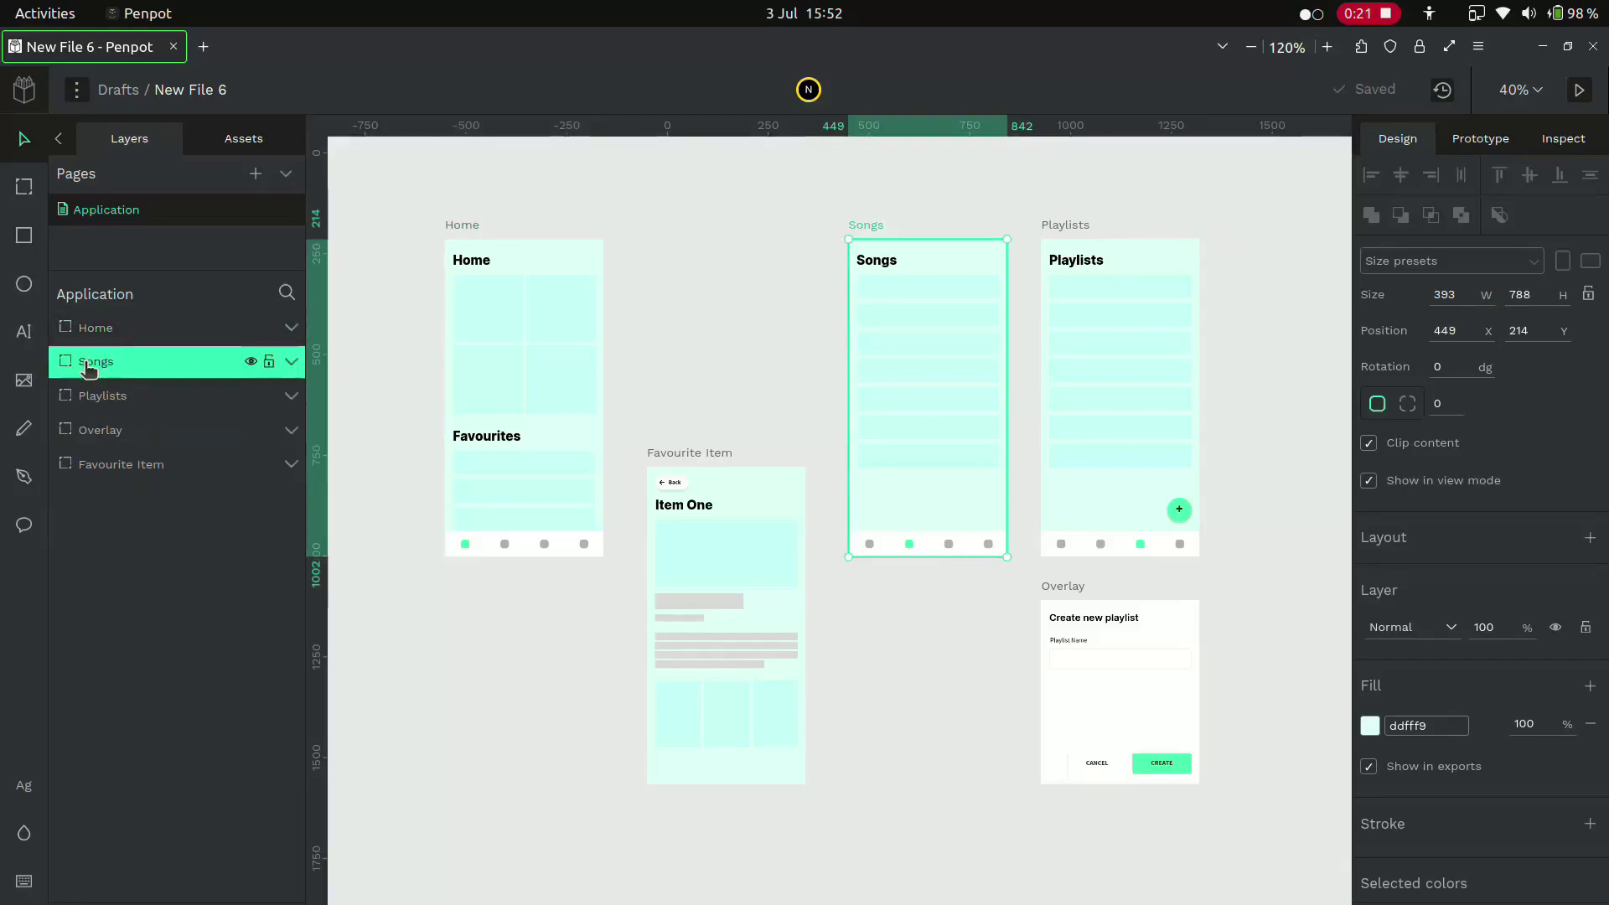
left_click(93, 401)
left_click(93, 435)
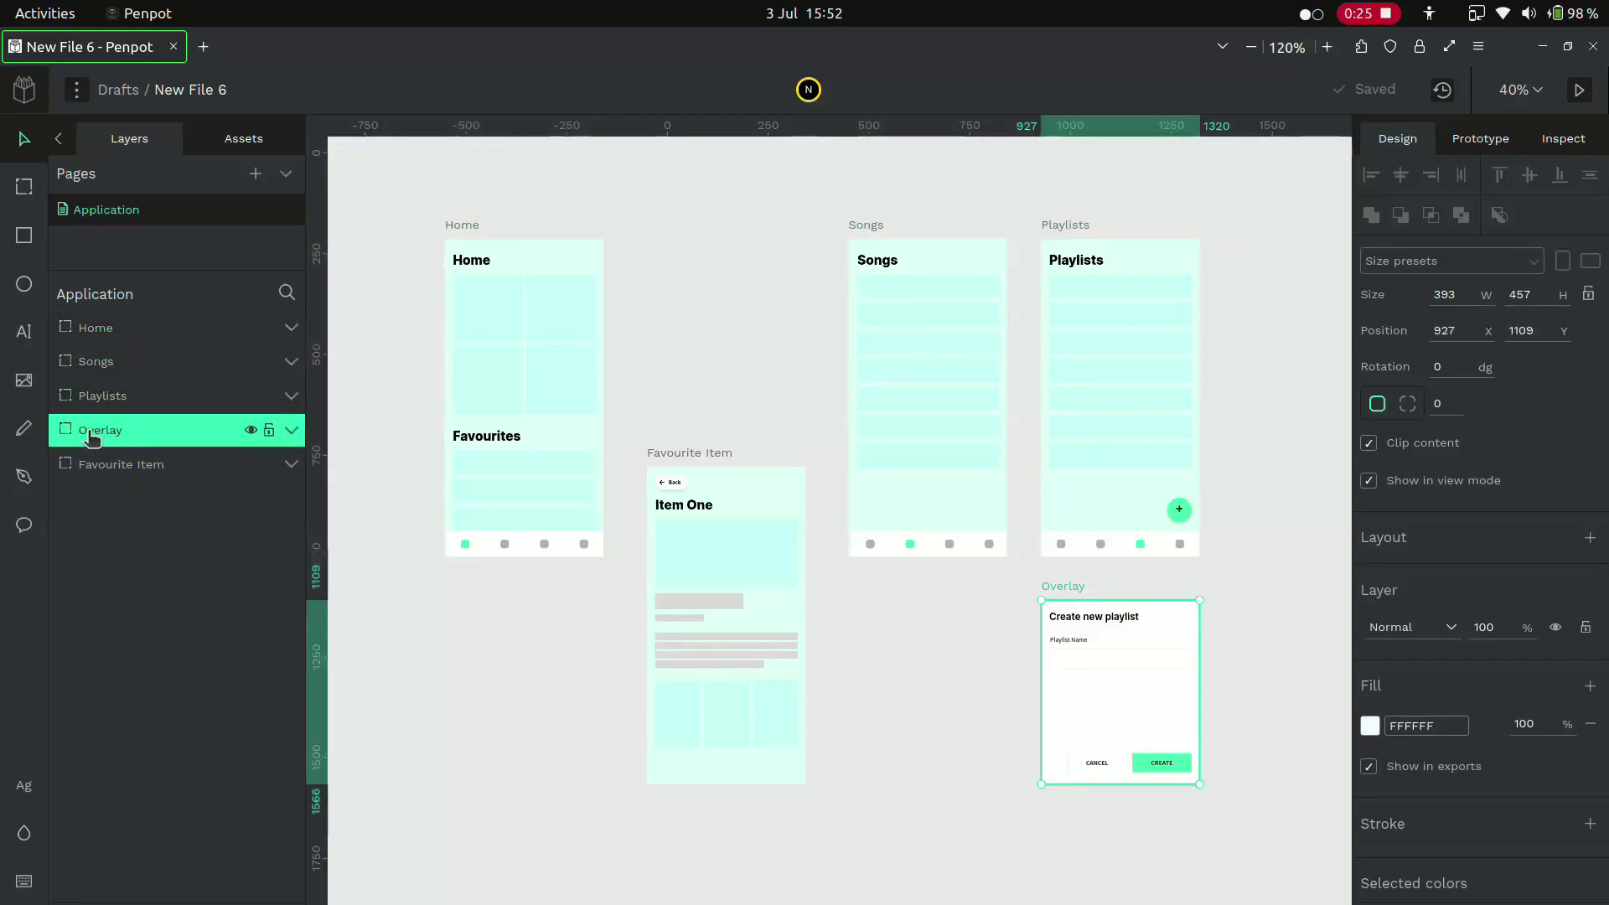
left_click(90, 469)
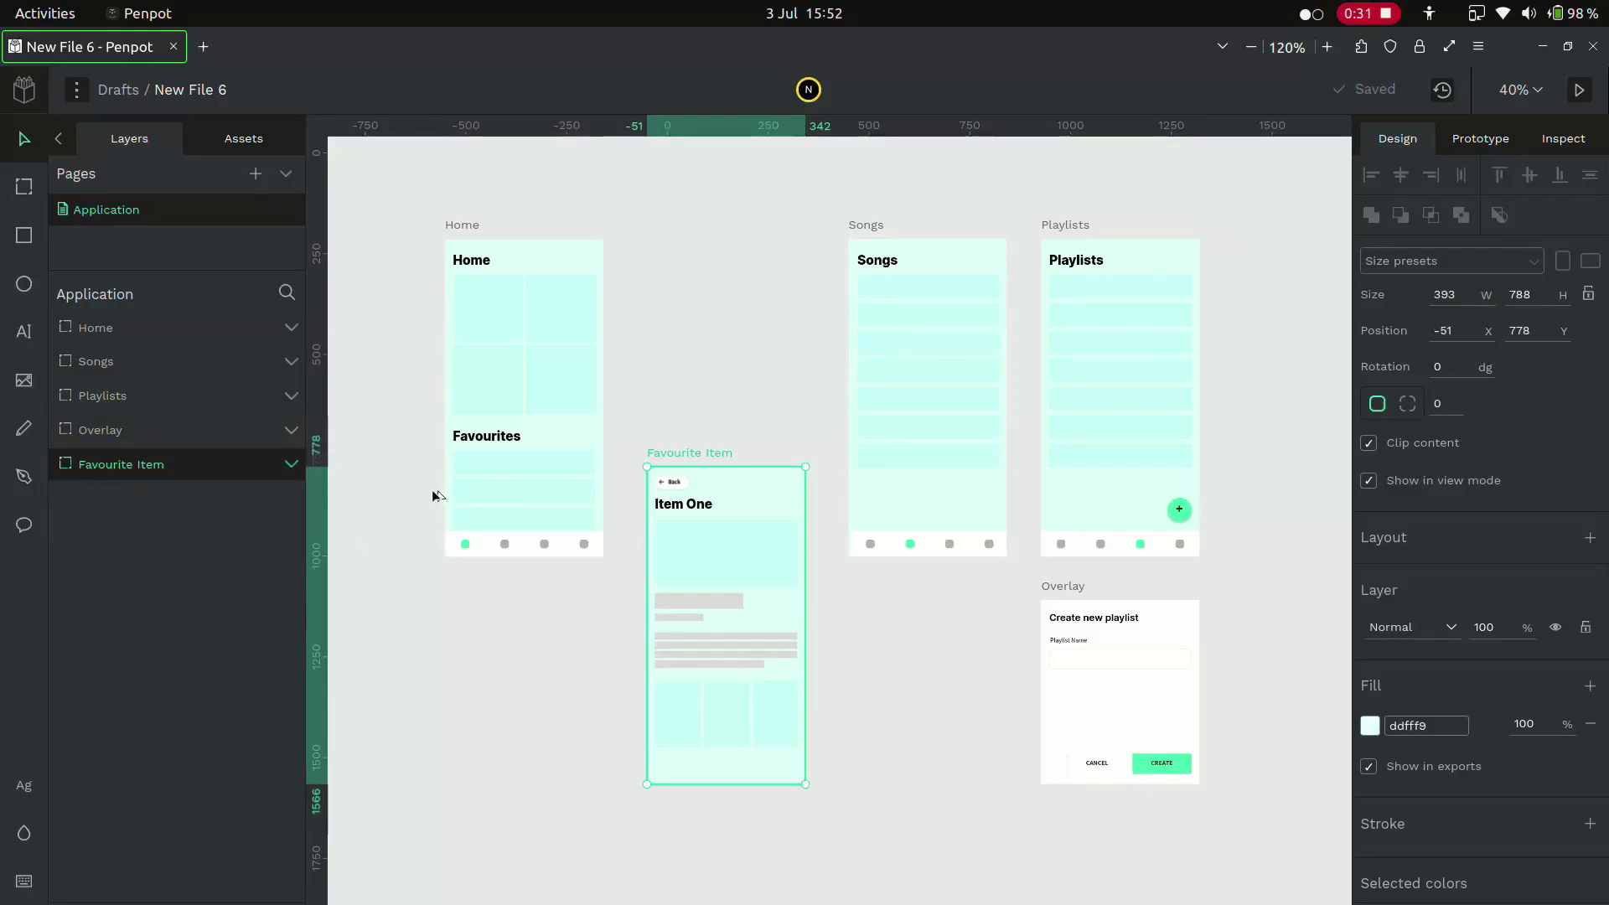
key("Escape")
key("alt+l")
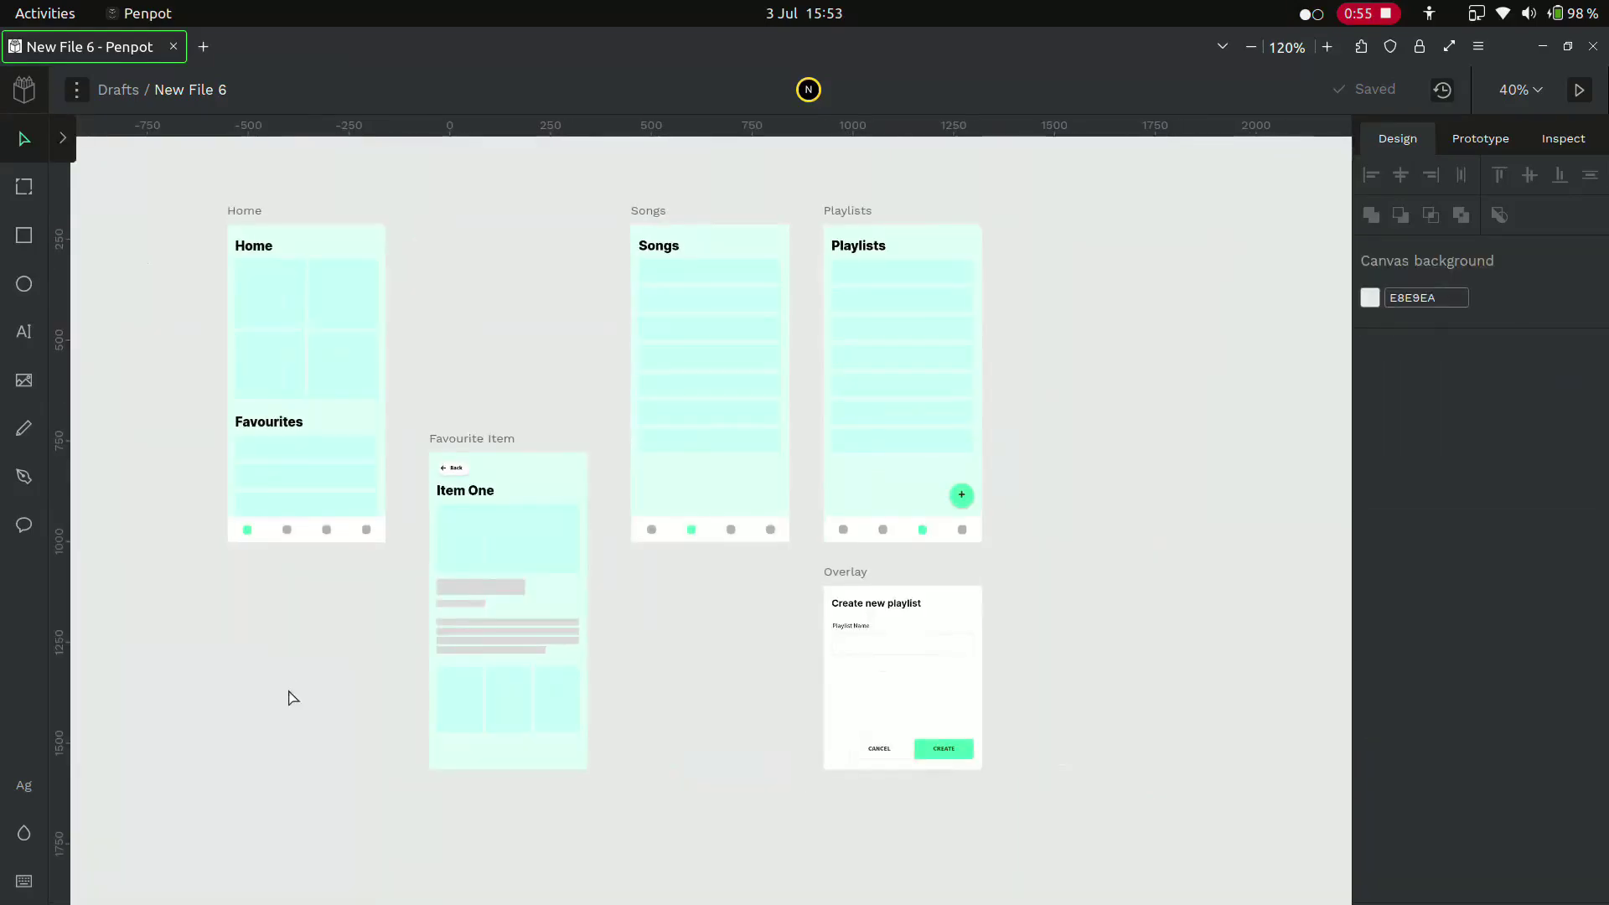
Select the Home board, switch to the Prototype tab and show the layers list again
left_click(249, 216)
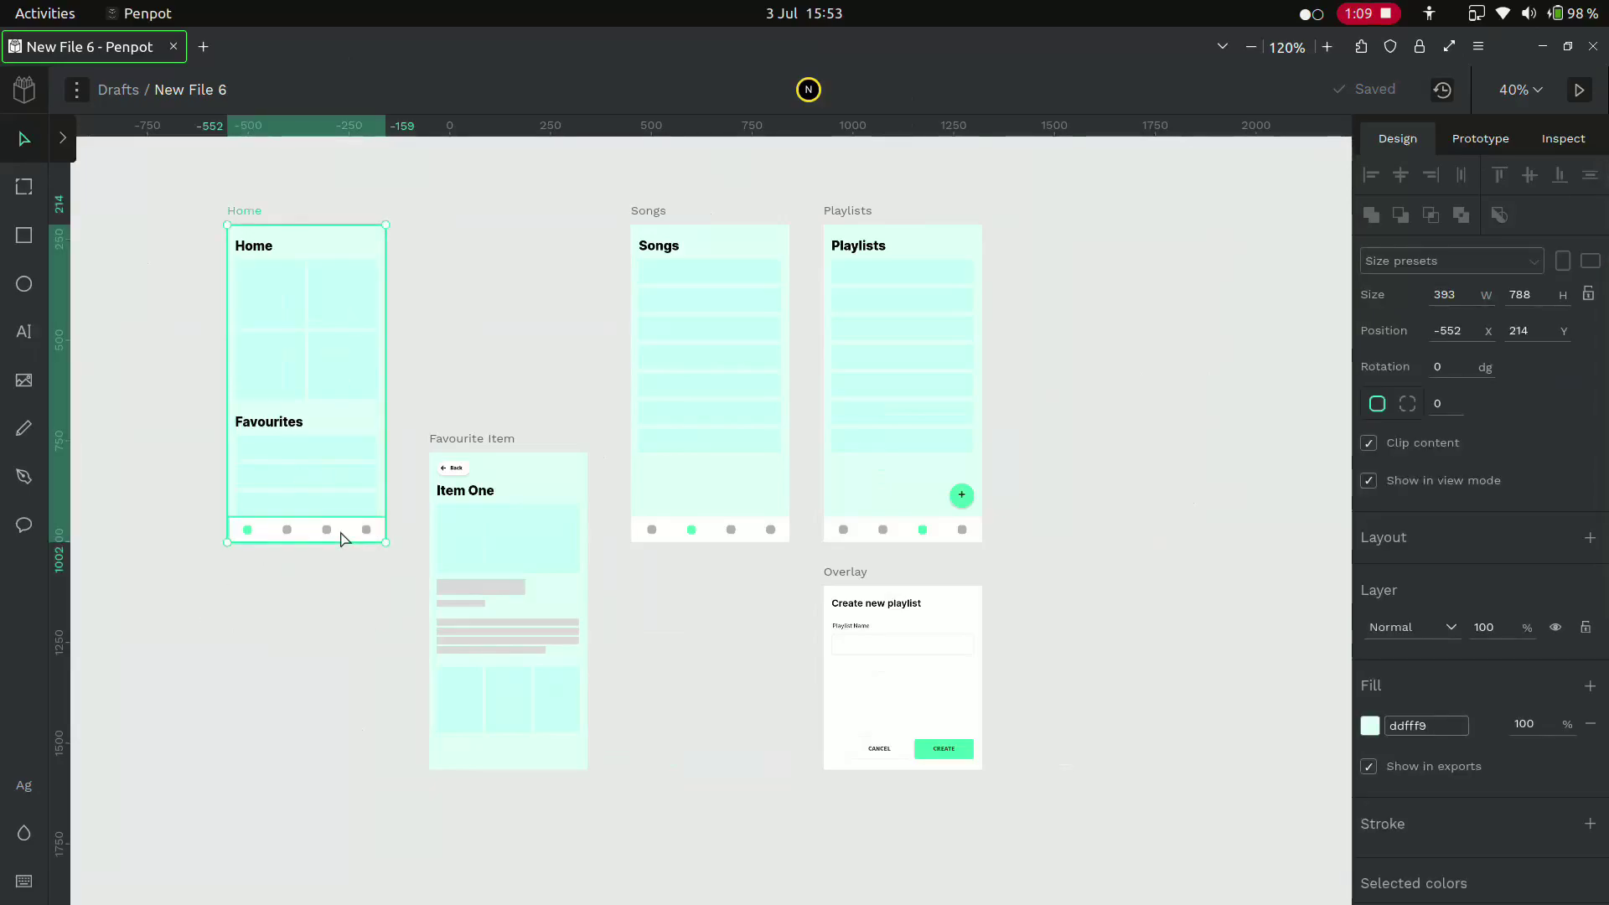
left_click(1494, 140)
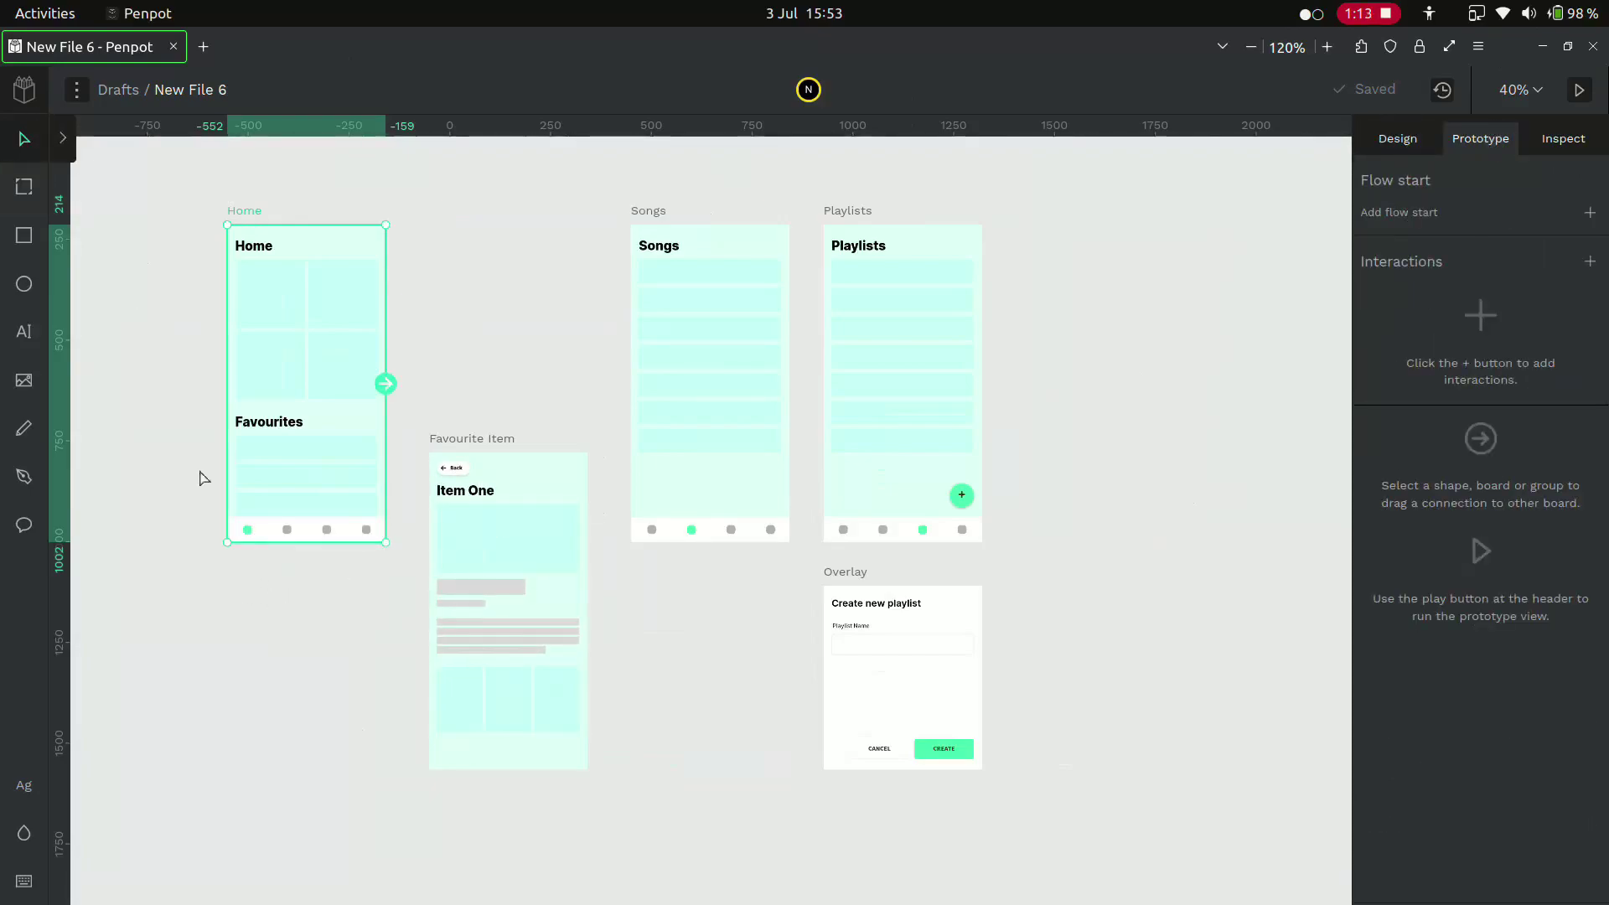
left_click(62, 137)
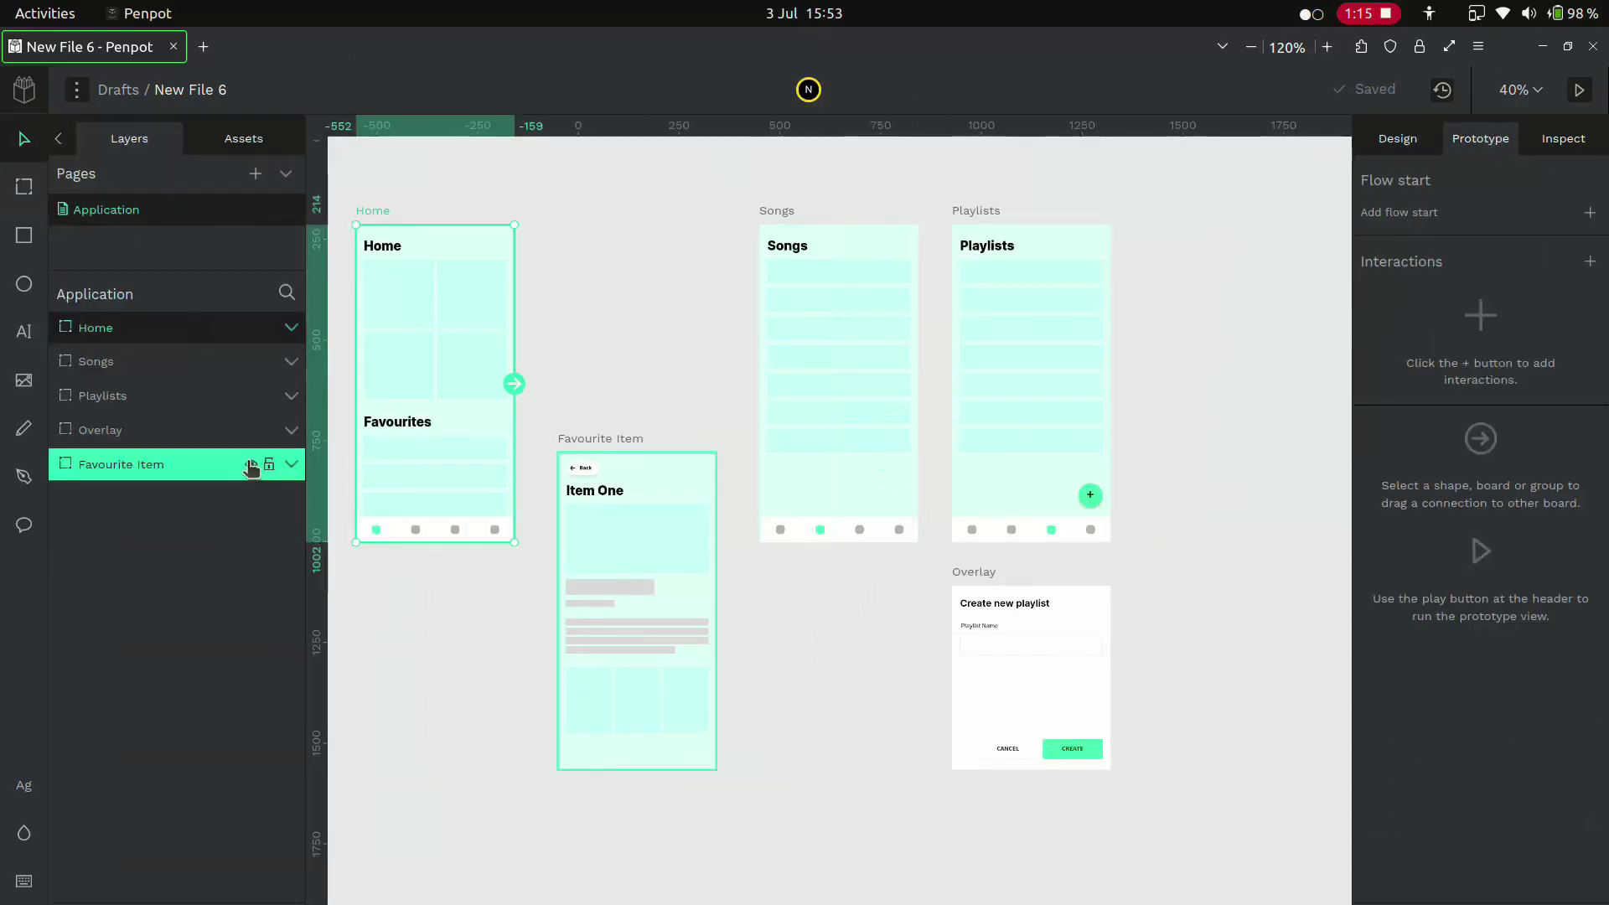
Expand Home's Navigation Bar and select its first nav-button board
left_click(392, 539)
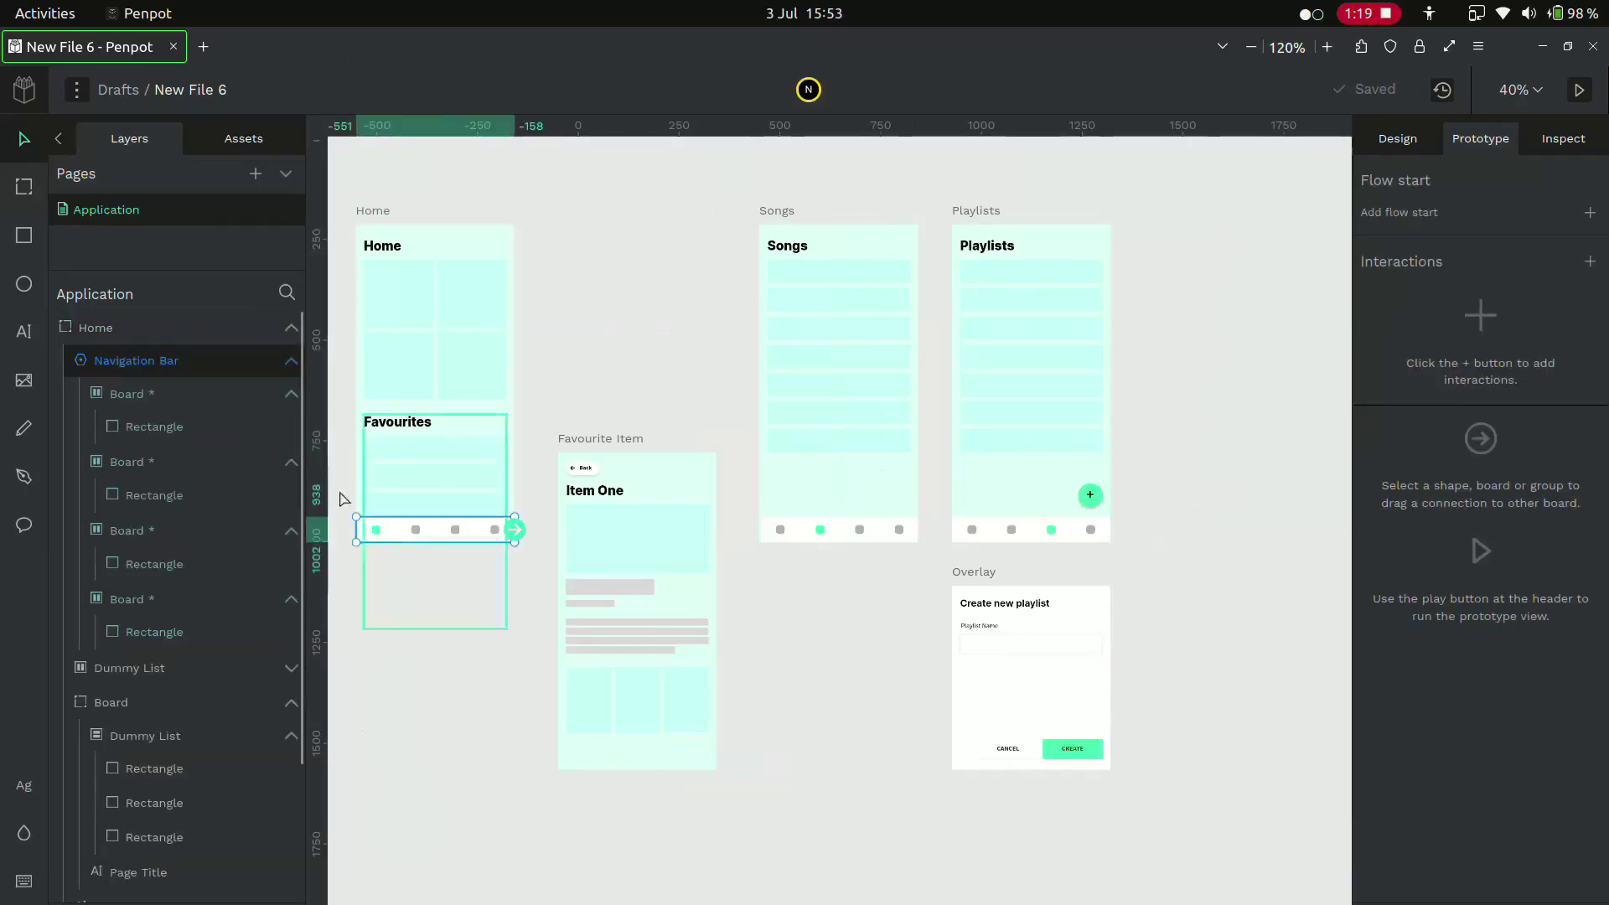
left_click(219, 395)
left_click(157, 464)
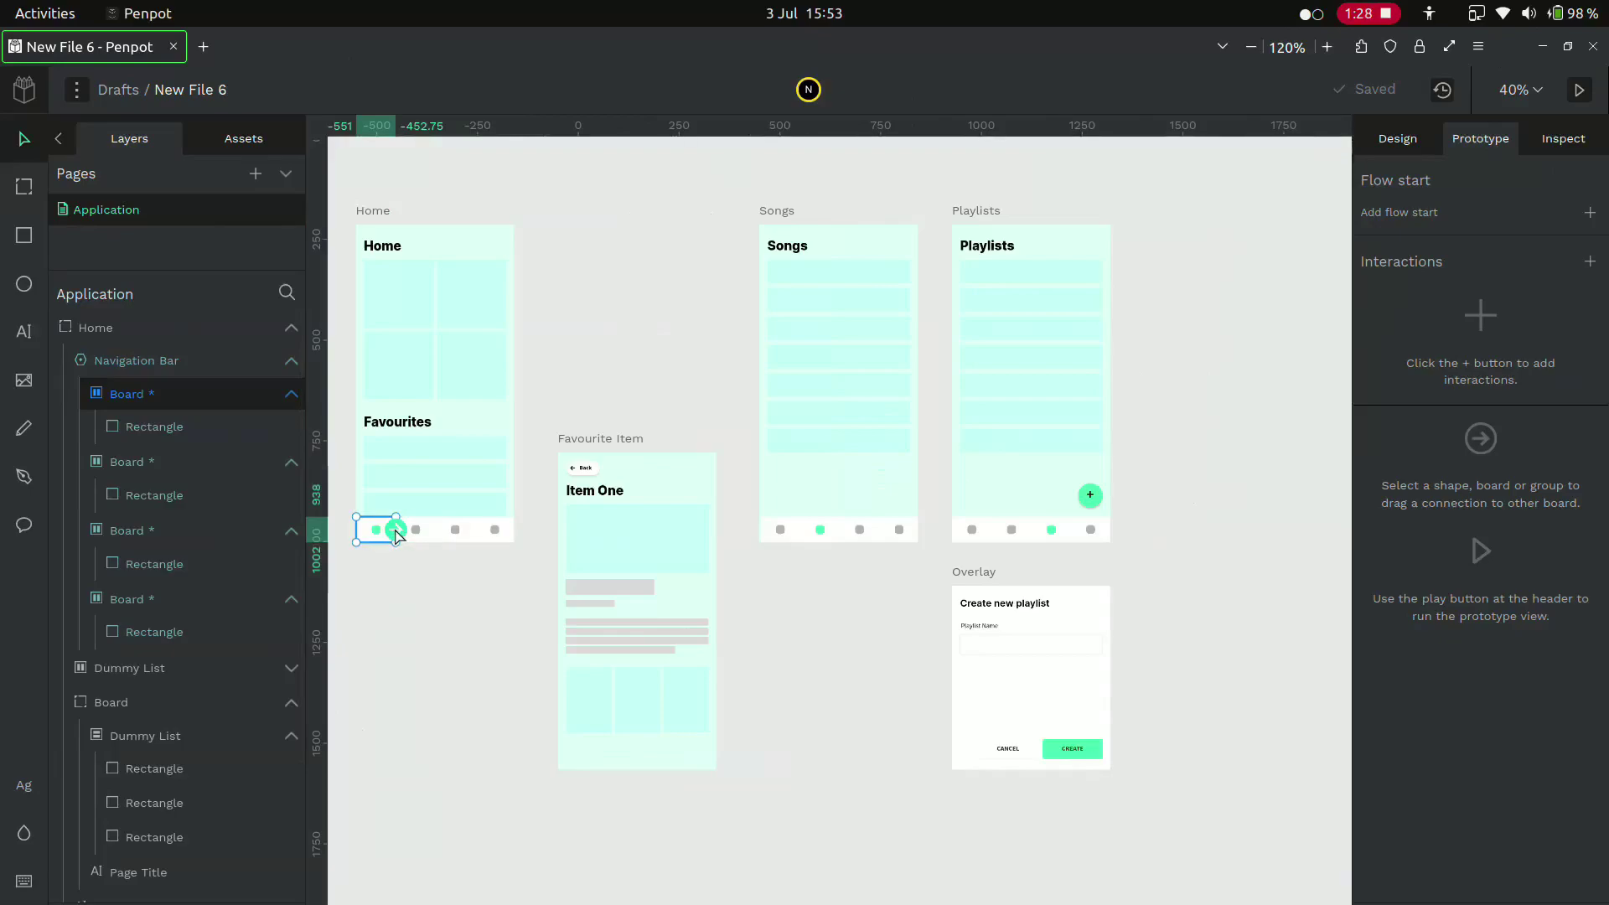
Link Home's first nav dot to the Home board and its second to Songs
mouse_move(397, 537)
left_mouse_down()
mouse_move(553, 505)
mouse_move(399, 532)
left_mouse_up()
scroll(445, 452, "left", 3)
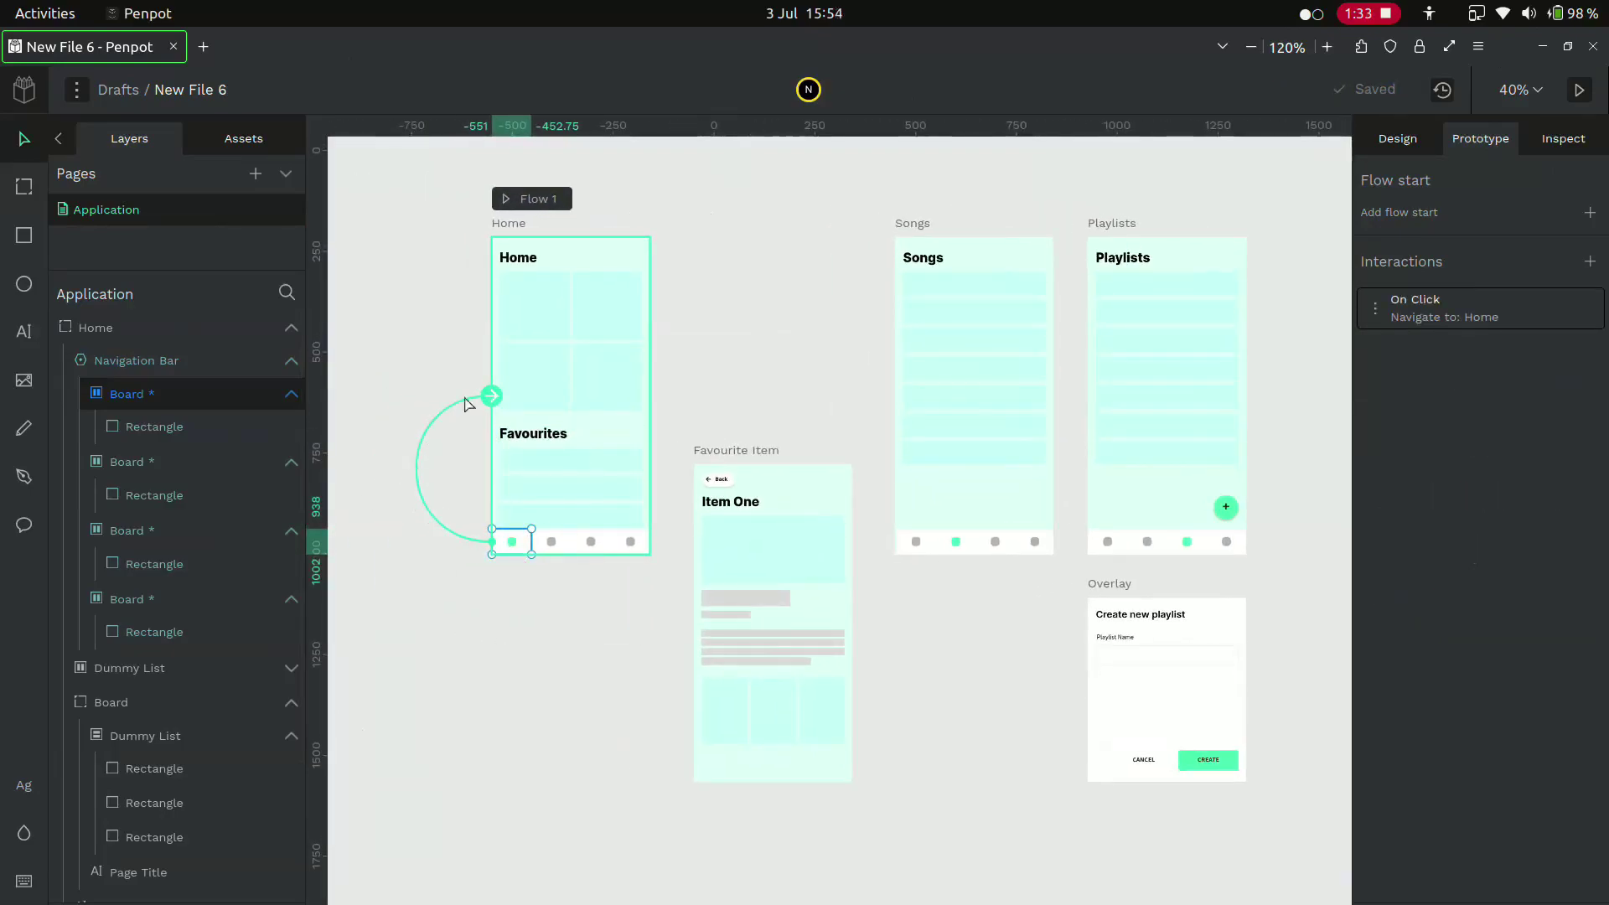
left_click(164, 462)
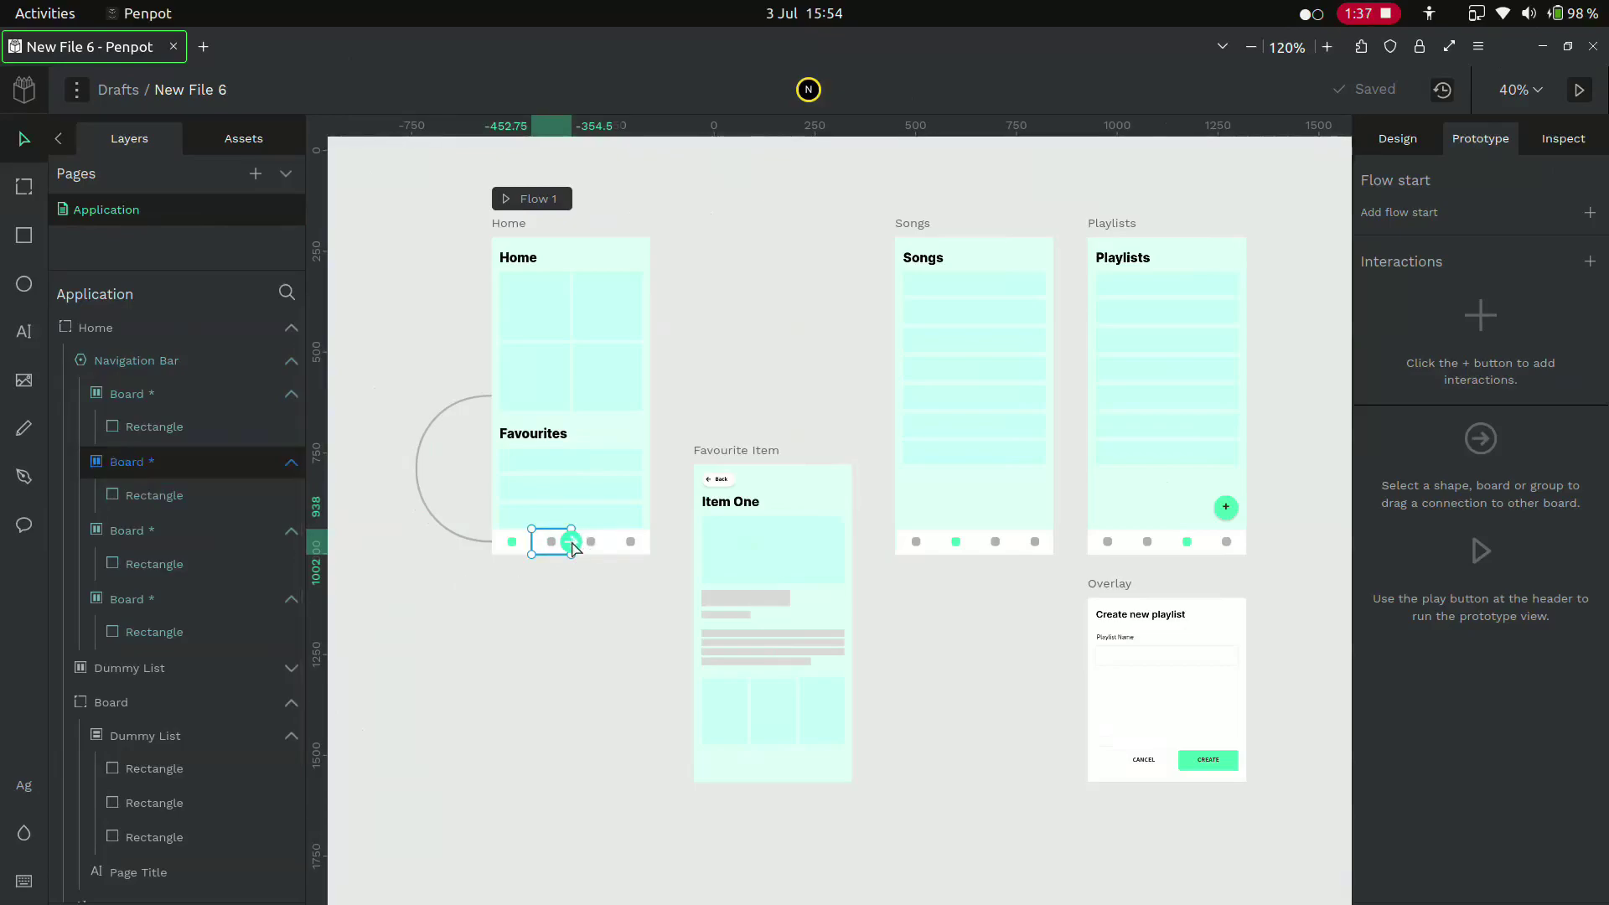
left_click_drag(574, 543, 930, 343)
left_click(1468, 313)
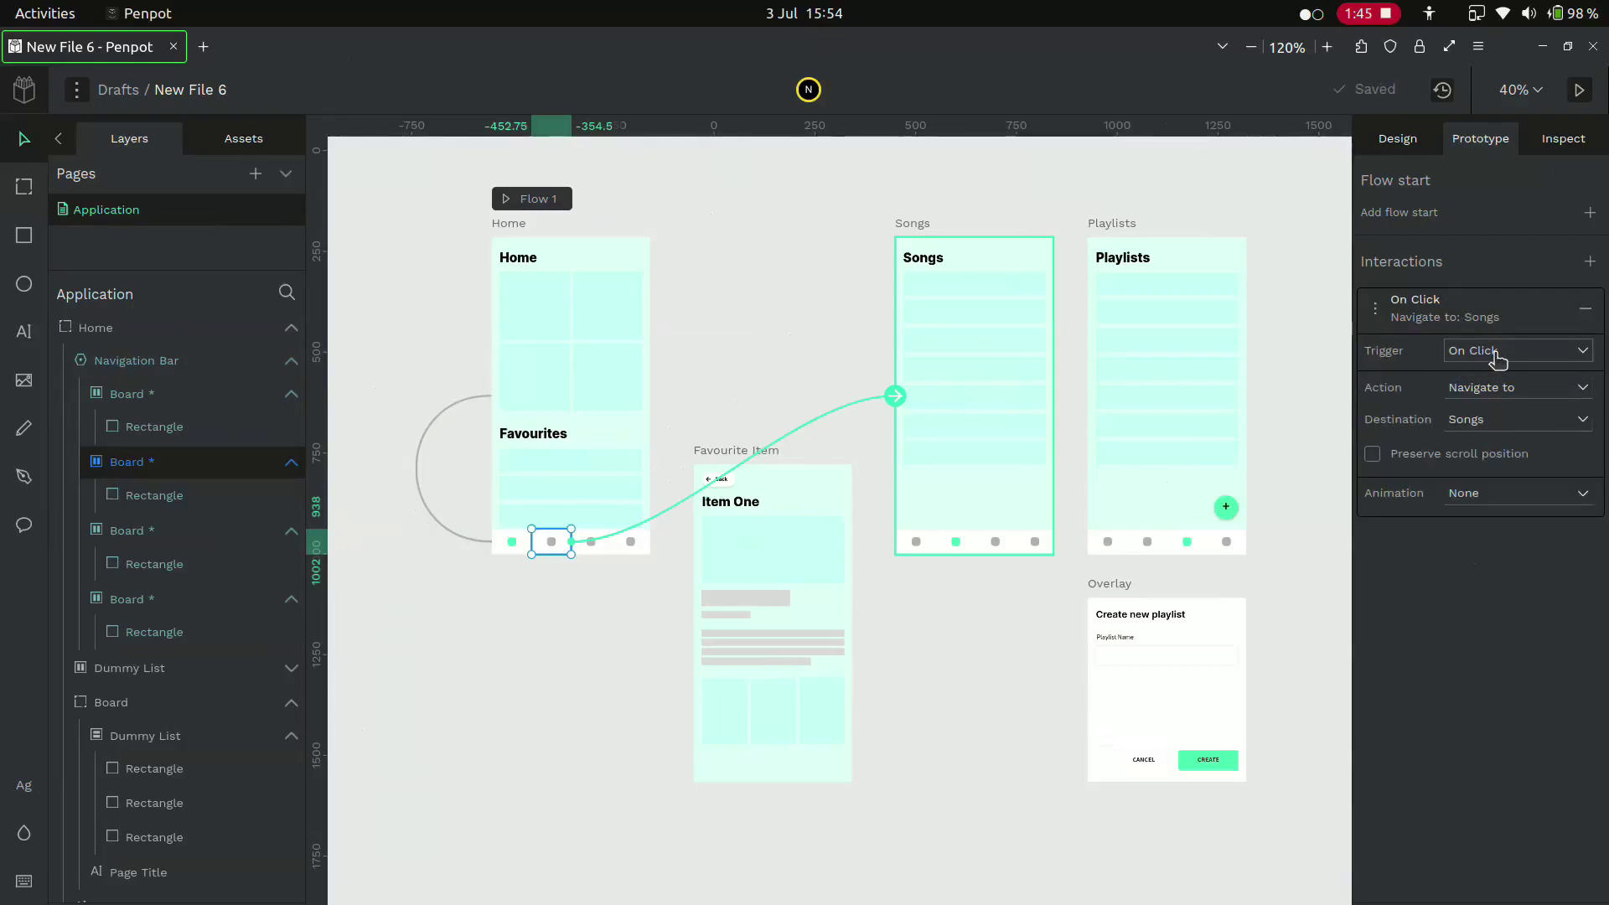
Keep the Songs link as Navigate to Songs and give it a Dissolve transition
left_click(1487, 388)
left_click(1493, 392)
left_click(1483, 422)
left_click(1483, 423)
left_click(1476, 495)
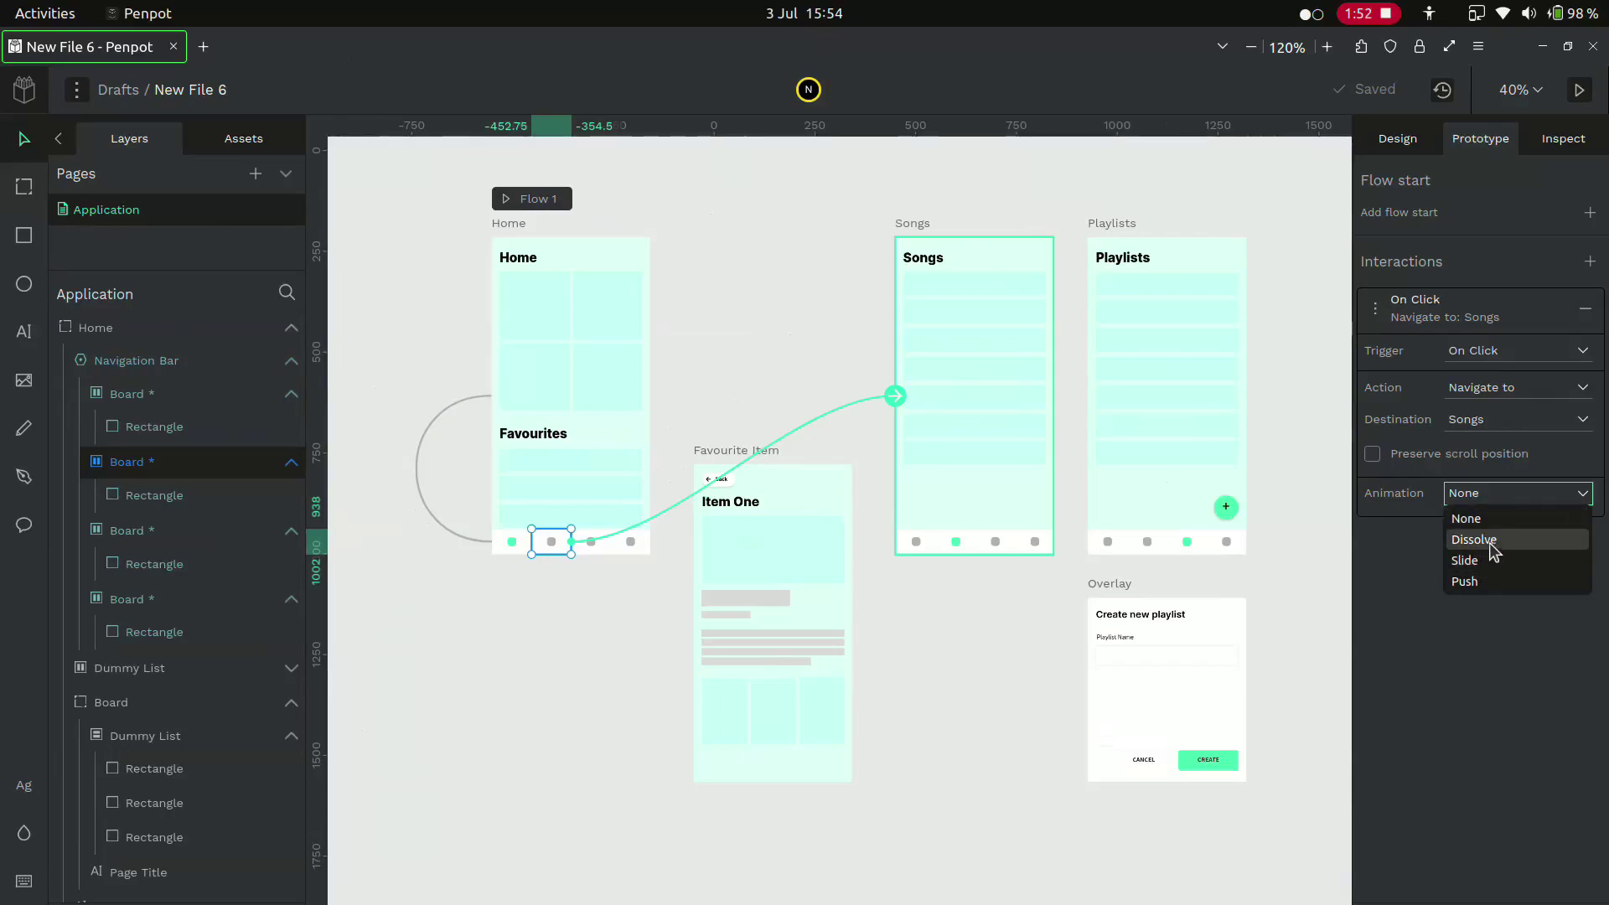
left_click(1475, 541)
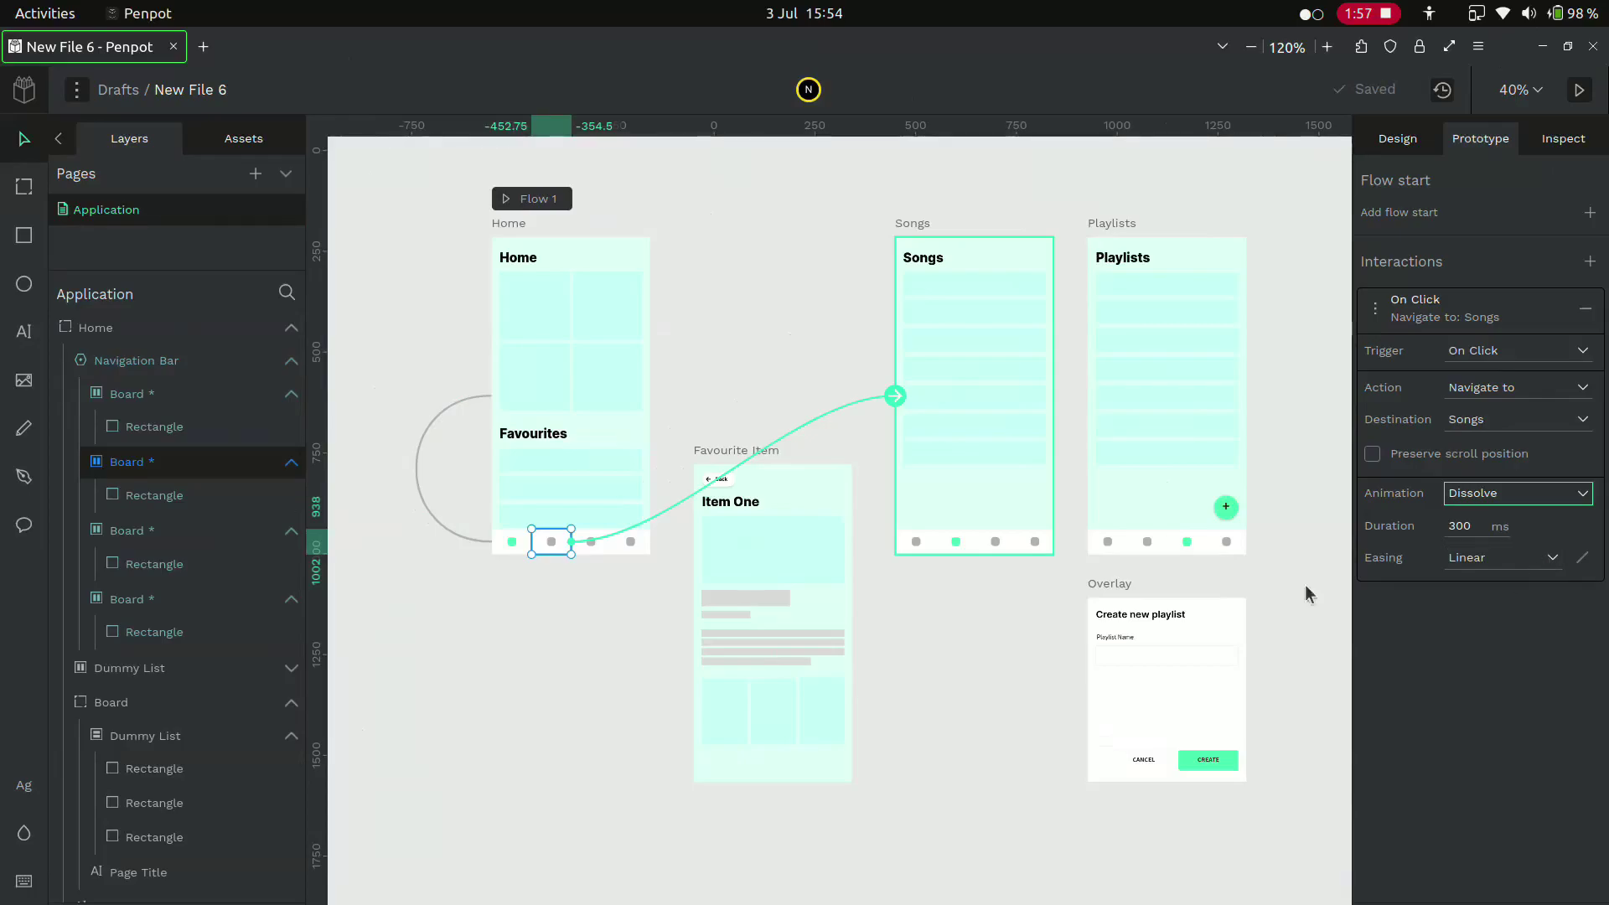
left_click(127, 530)
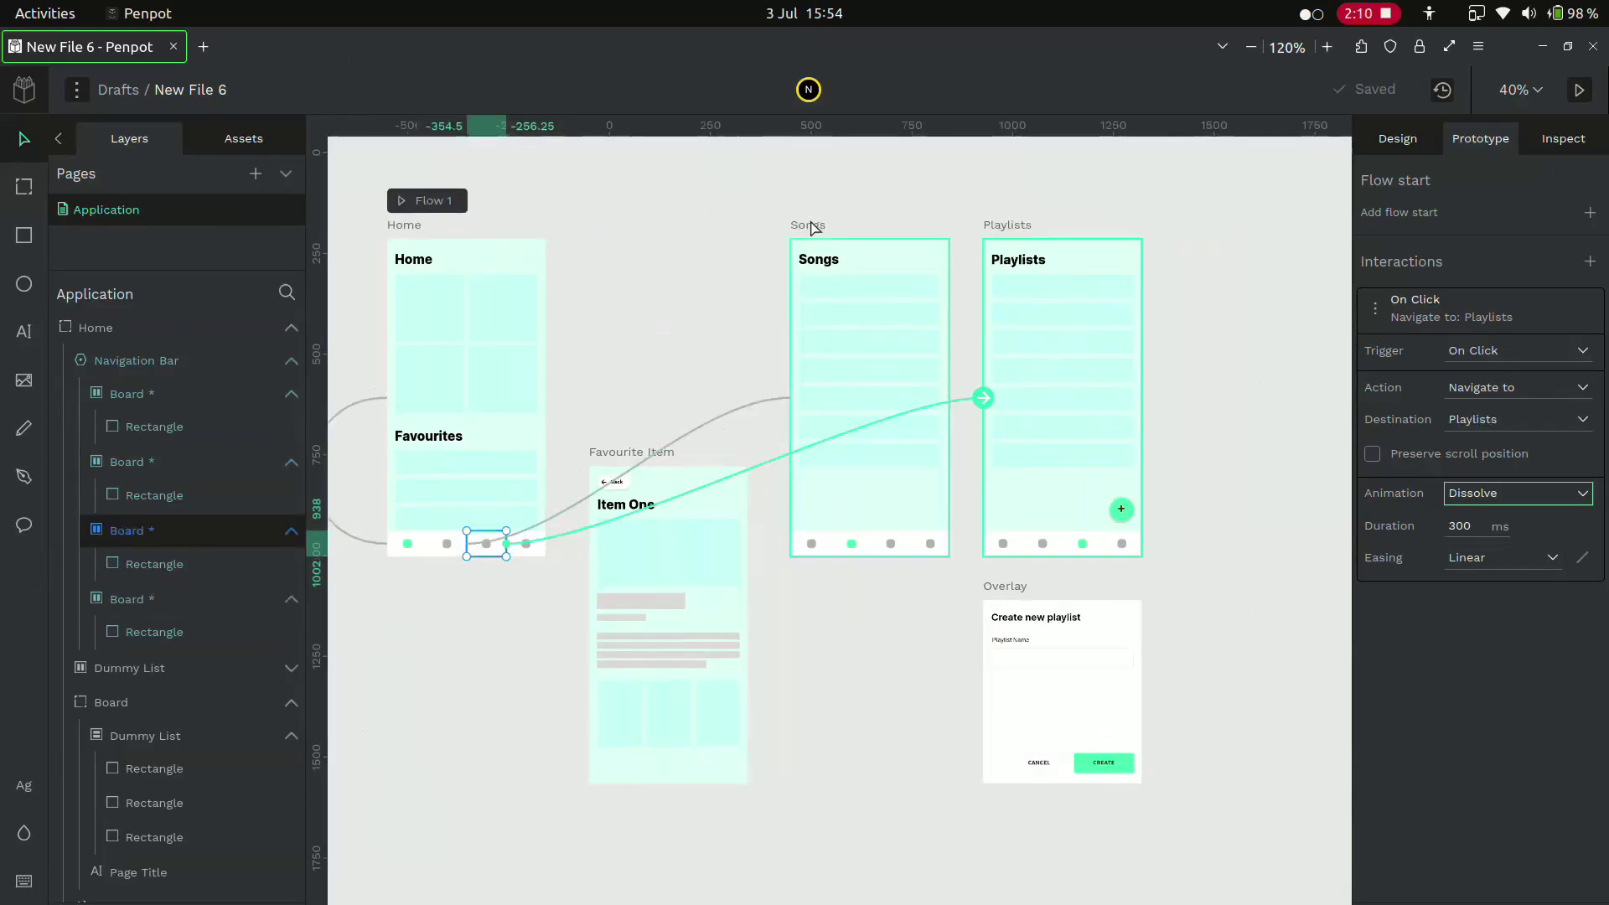
Link the Songs board's first nav dot back to Home with a Dissolve transition
left_click(809, 225)
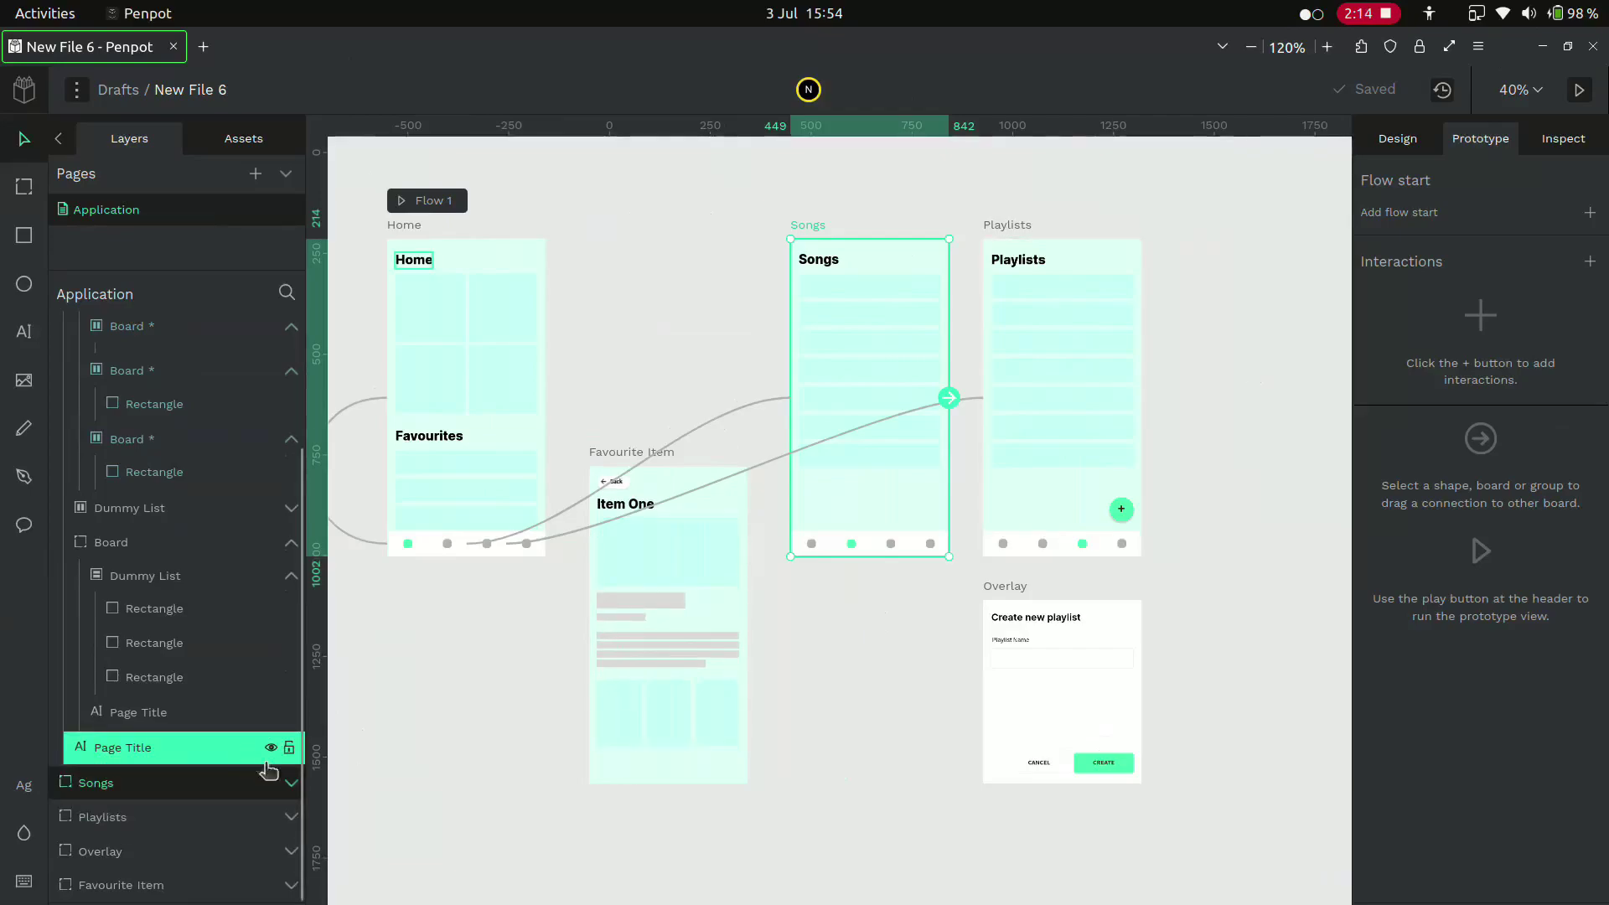
left_click(290, 783)
scroll(162, 754, "down", 4)
left_click(151, 579)
left_click(168, 507)
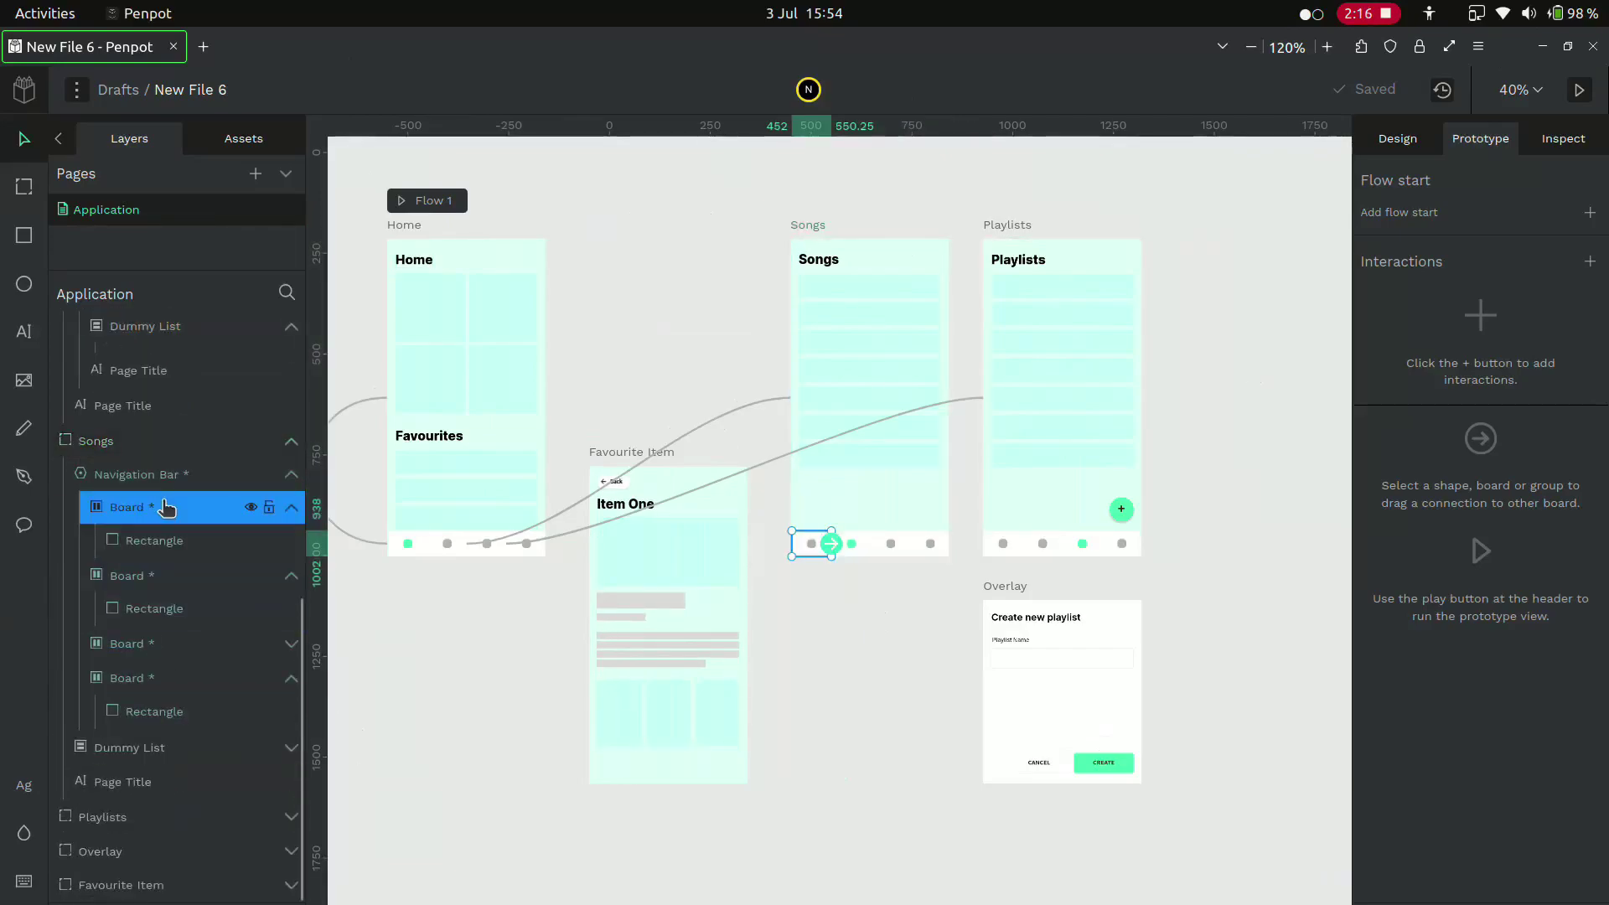
left_click_drag(830, 544, 524, 348)
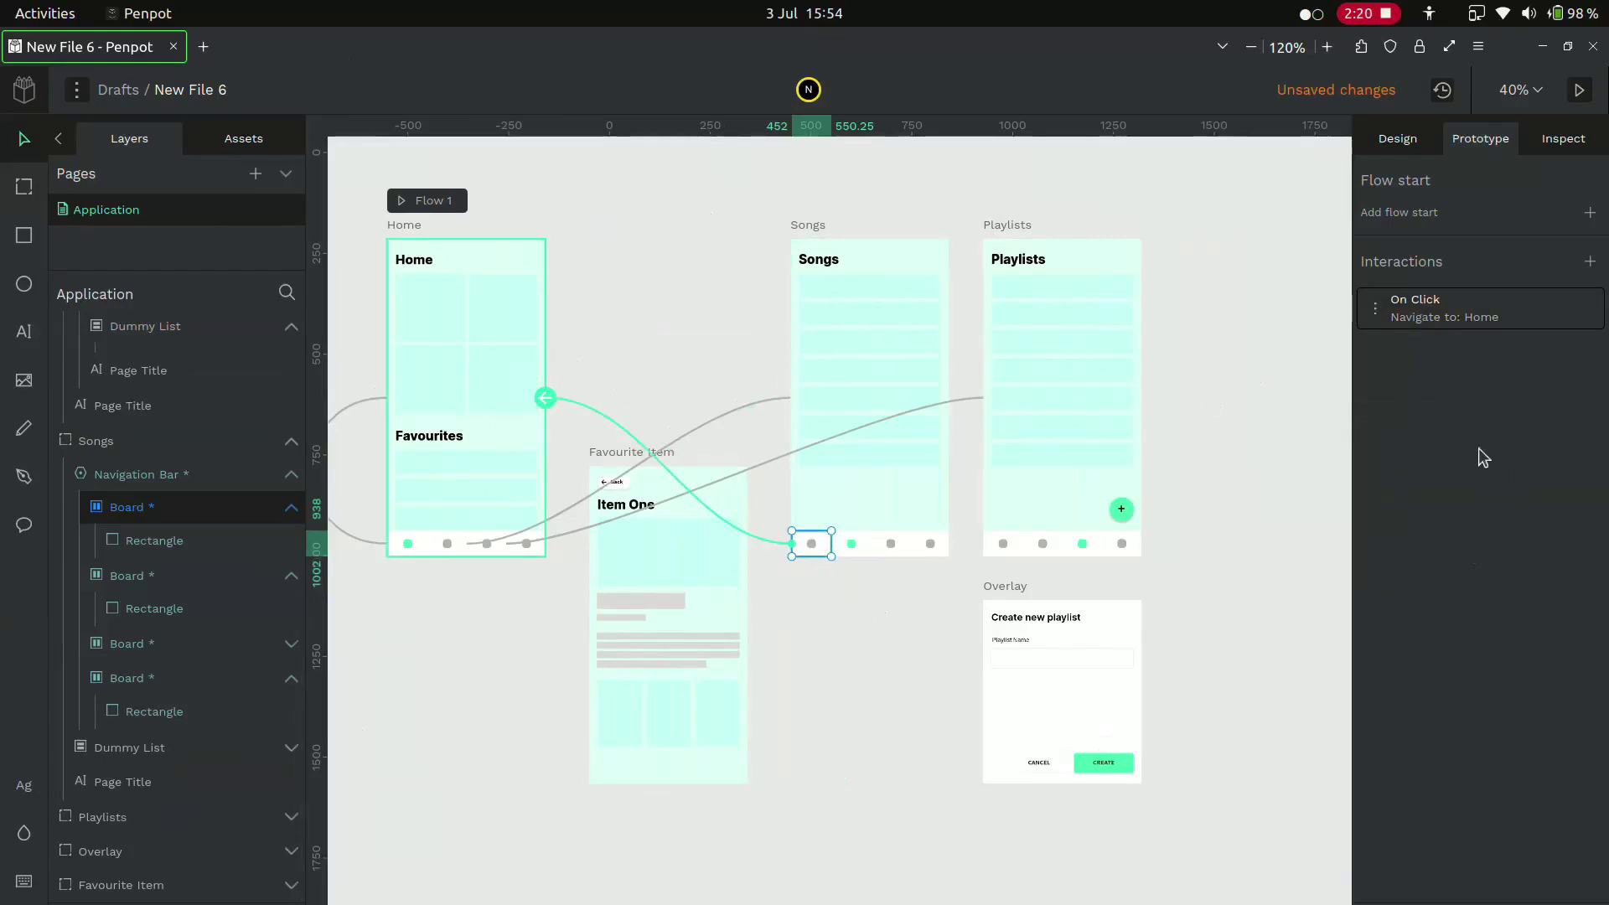
left_click(1475, 312)
left_click(1500, 493)
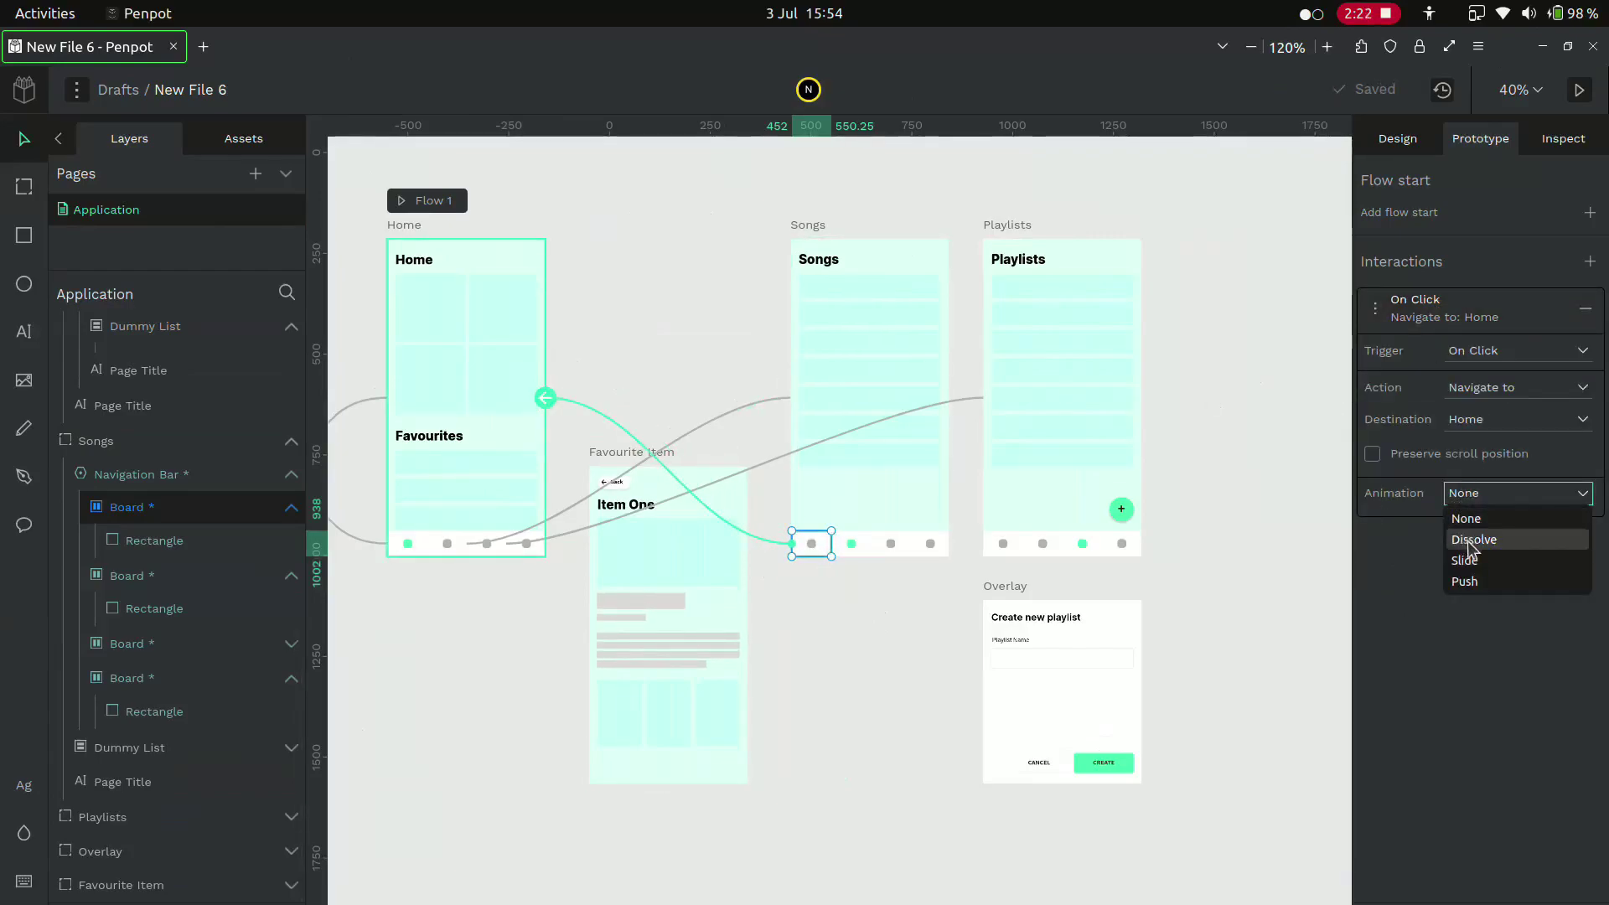
left_click(1468, 540)
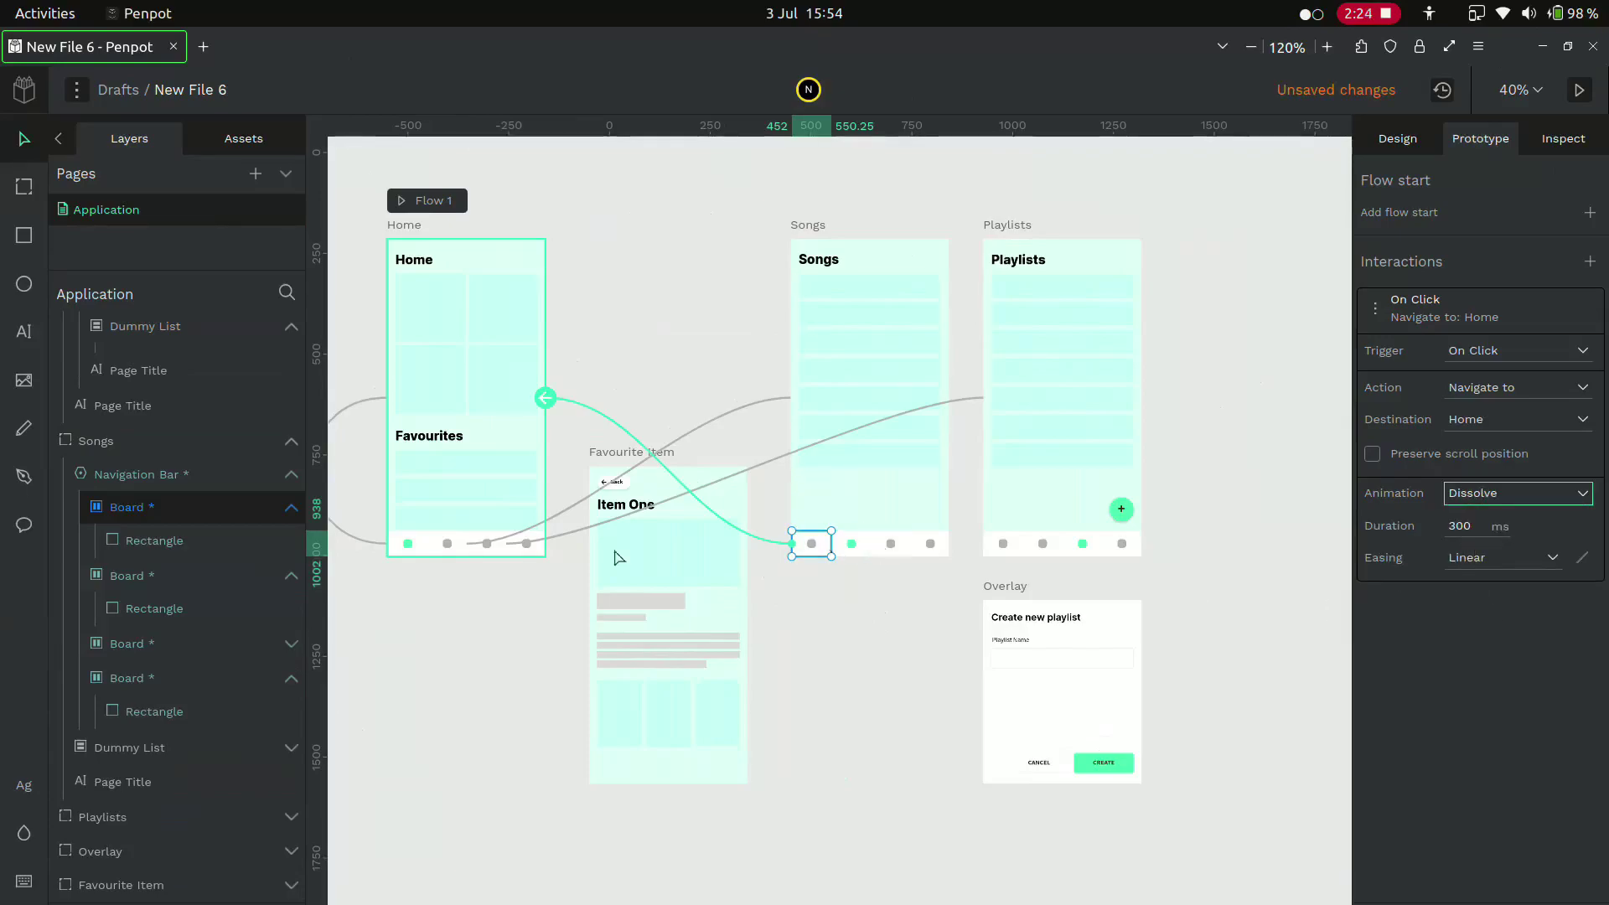
Link the Songs board's third nav dot to the Playlists board
left_click(209, 575)
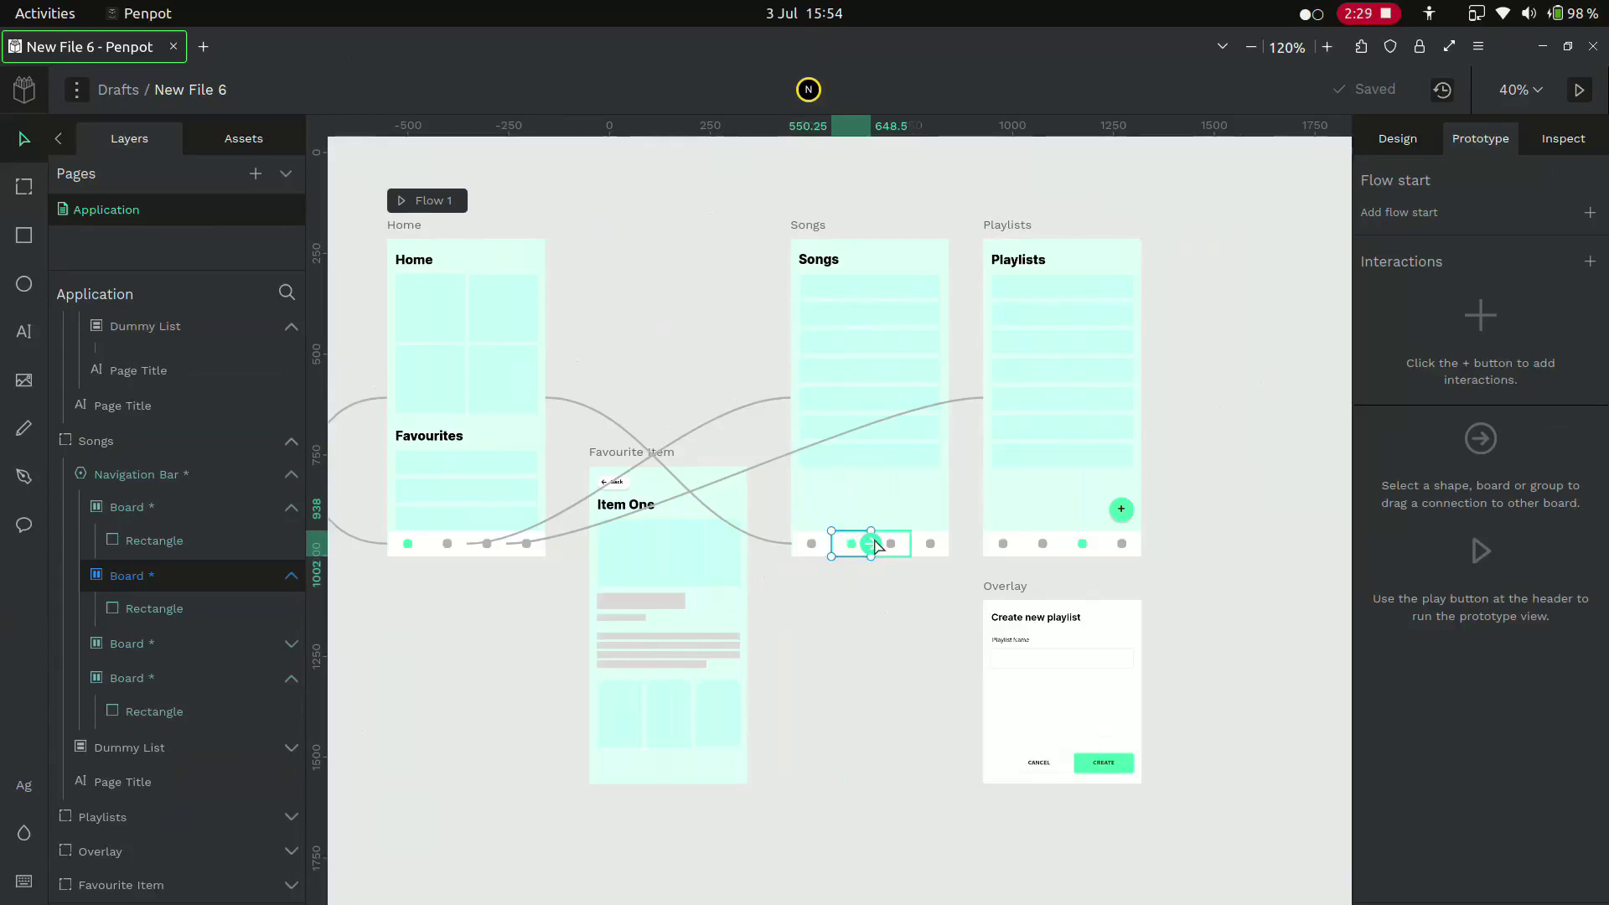
left_click(899, 548)
left_click_drag(910, 545, 983, 401)
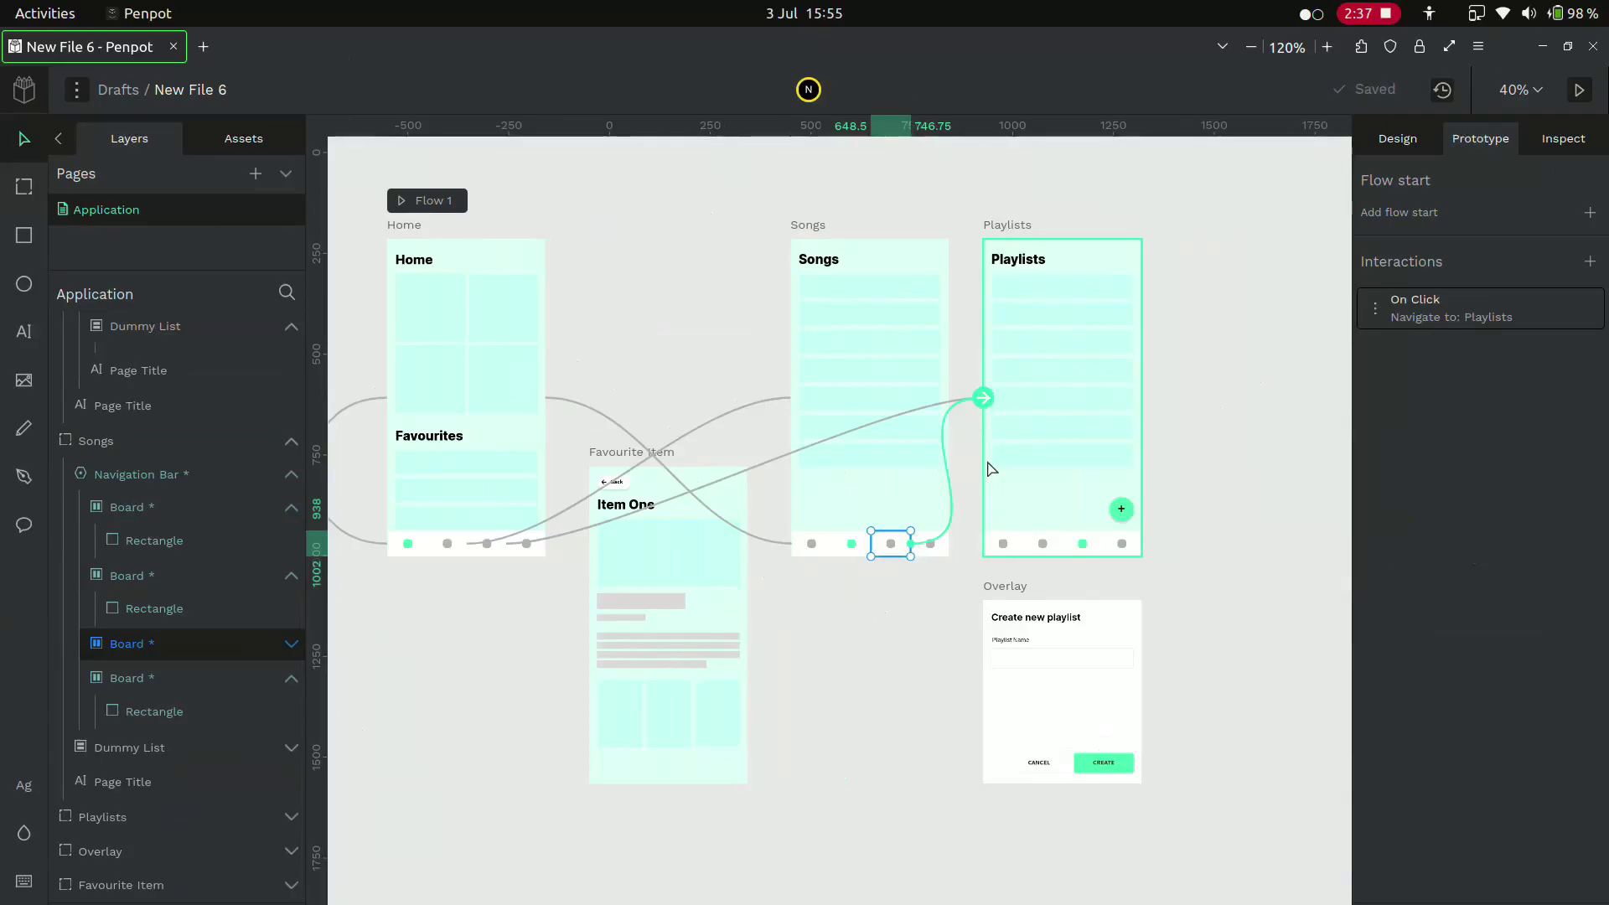
left_click(1437, 310)
left_click(1479, 496)
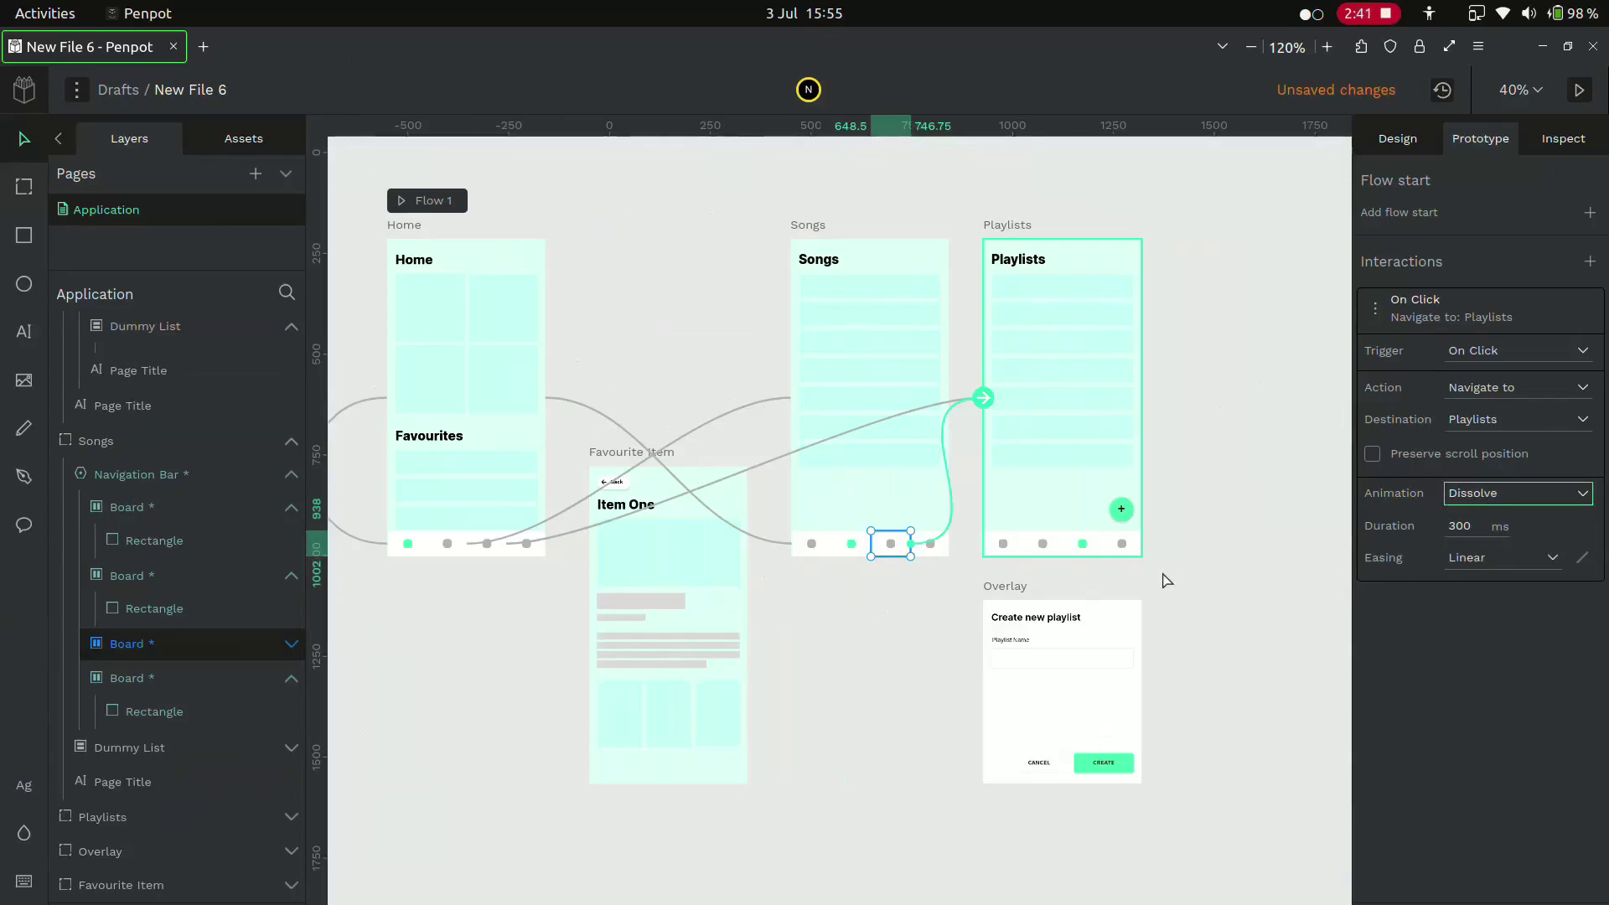
Link the Playlists board's first nav dot to Home and its second to Songs
left_click(290, 441)
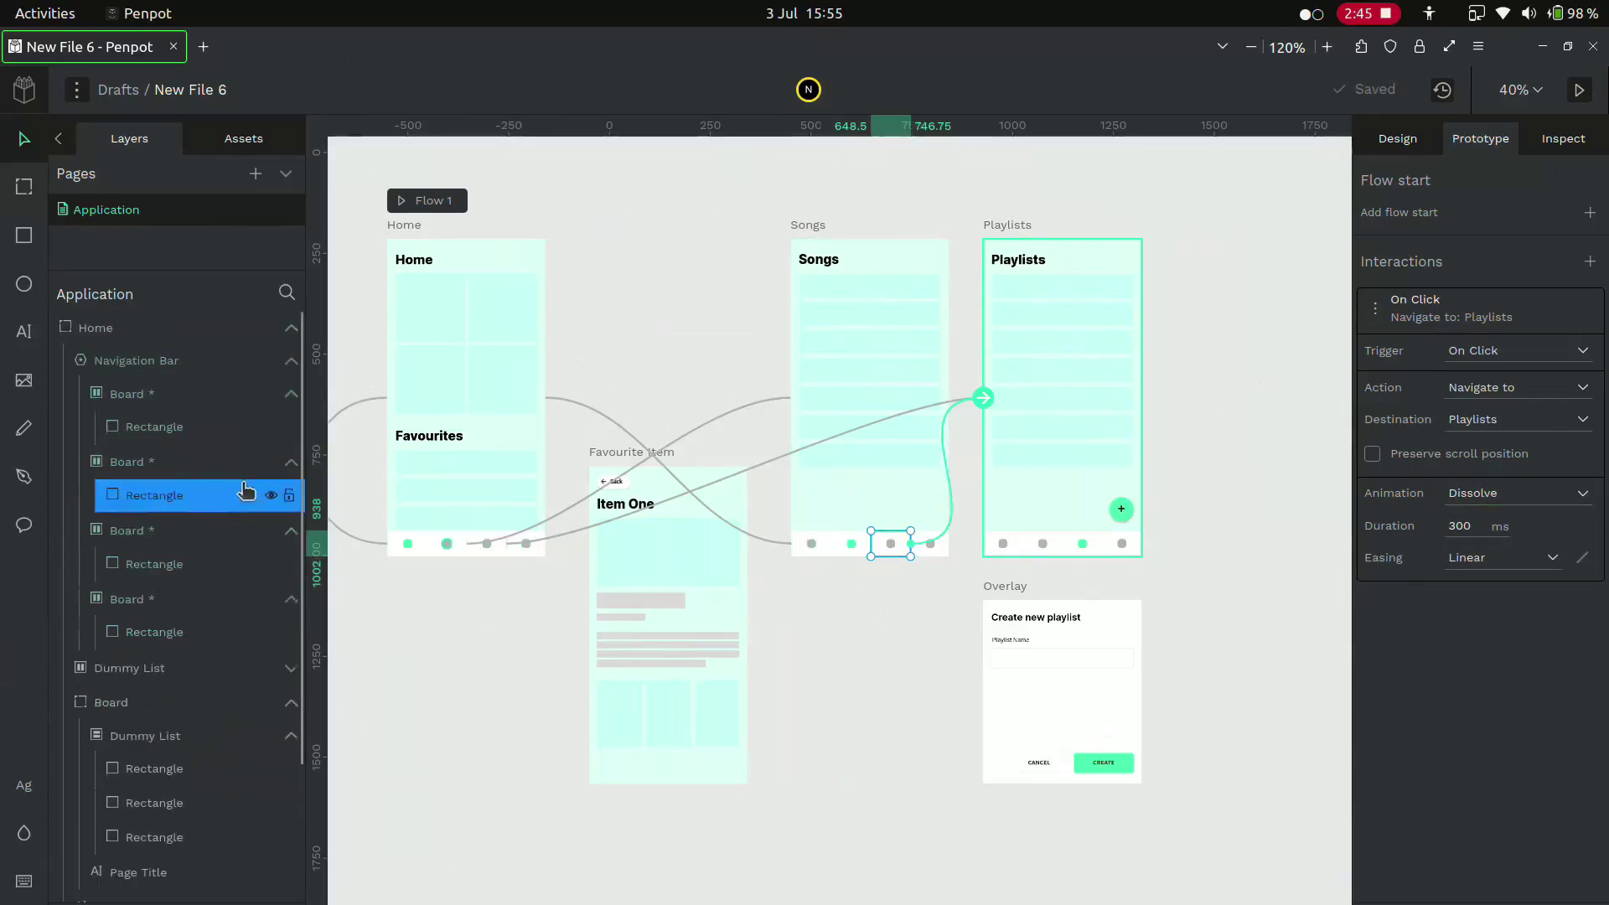
left_click(291, 396)
left_click(165, 466)
left_click_drag(1005, 543, 438, 335)
left_click(1042, 543)
left_click_drag(1042, 543, 871, 402)
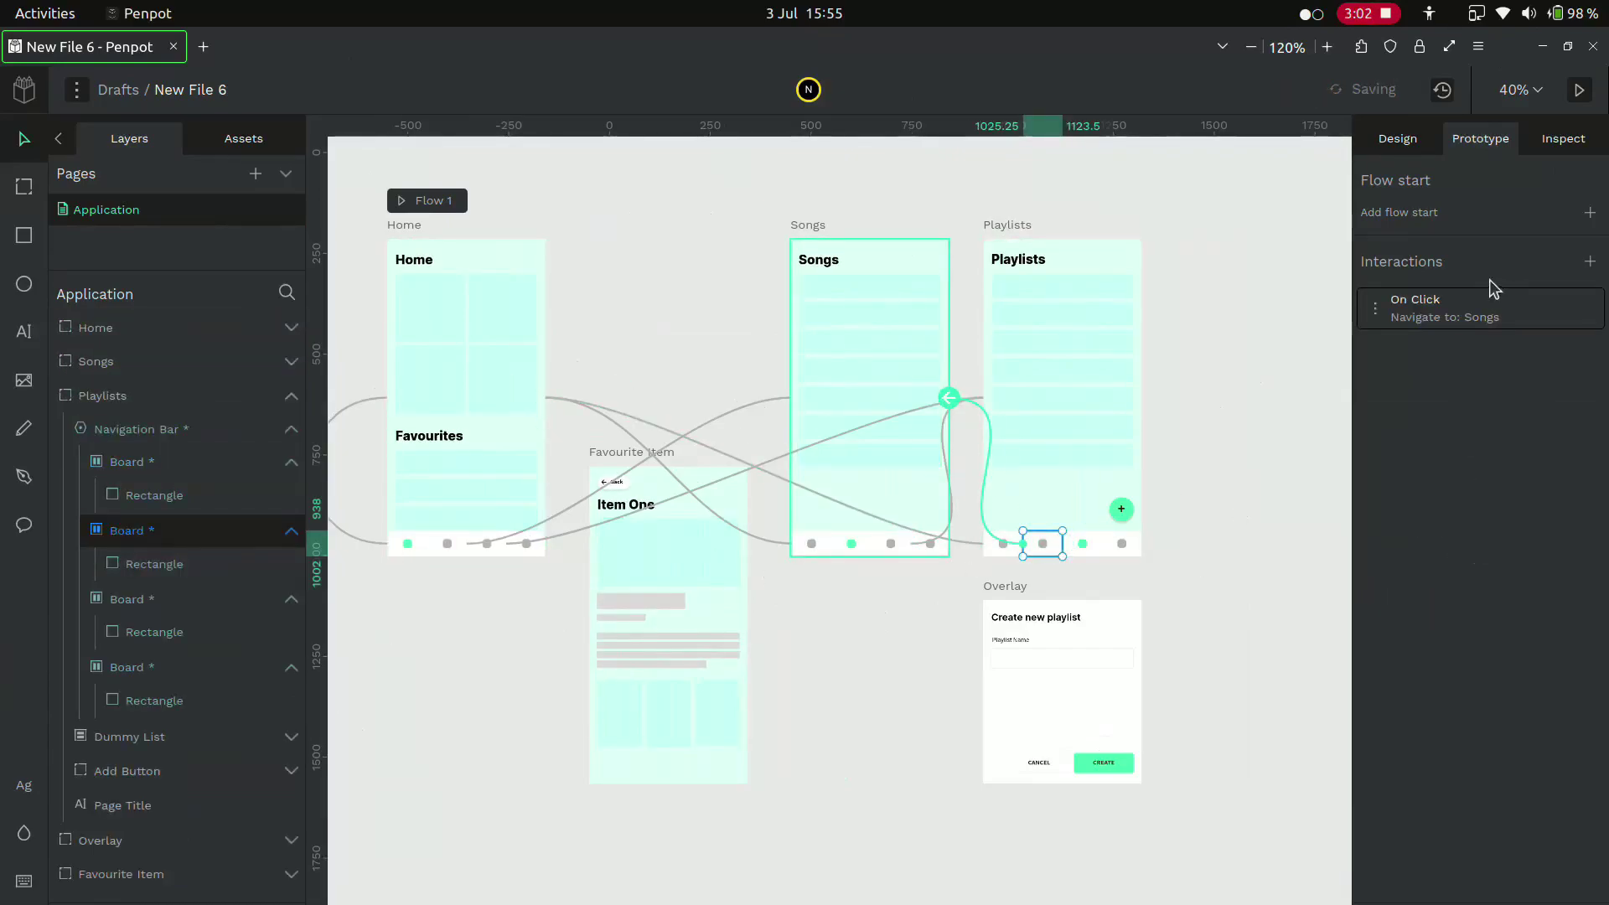
left_click(1441, 308)
Rename the prototype flow from Flow 1 to 'Navigation'
double_click(448, 205)
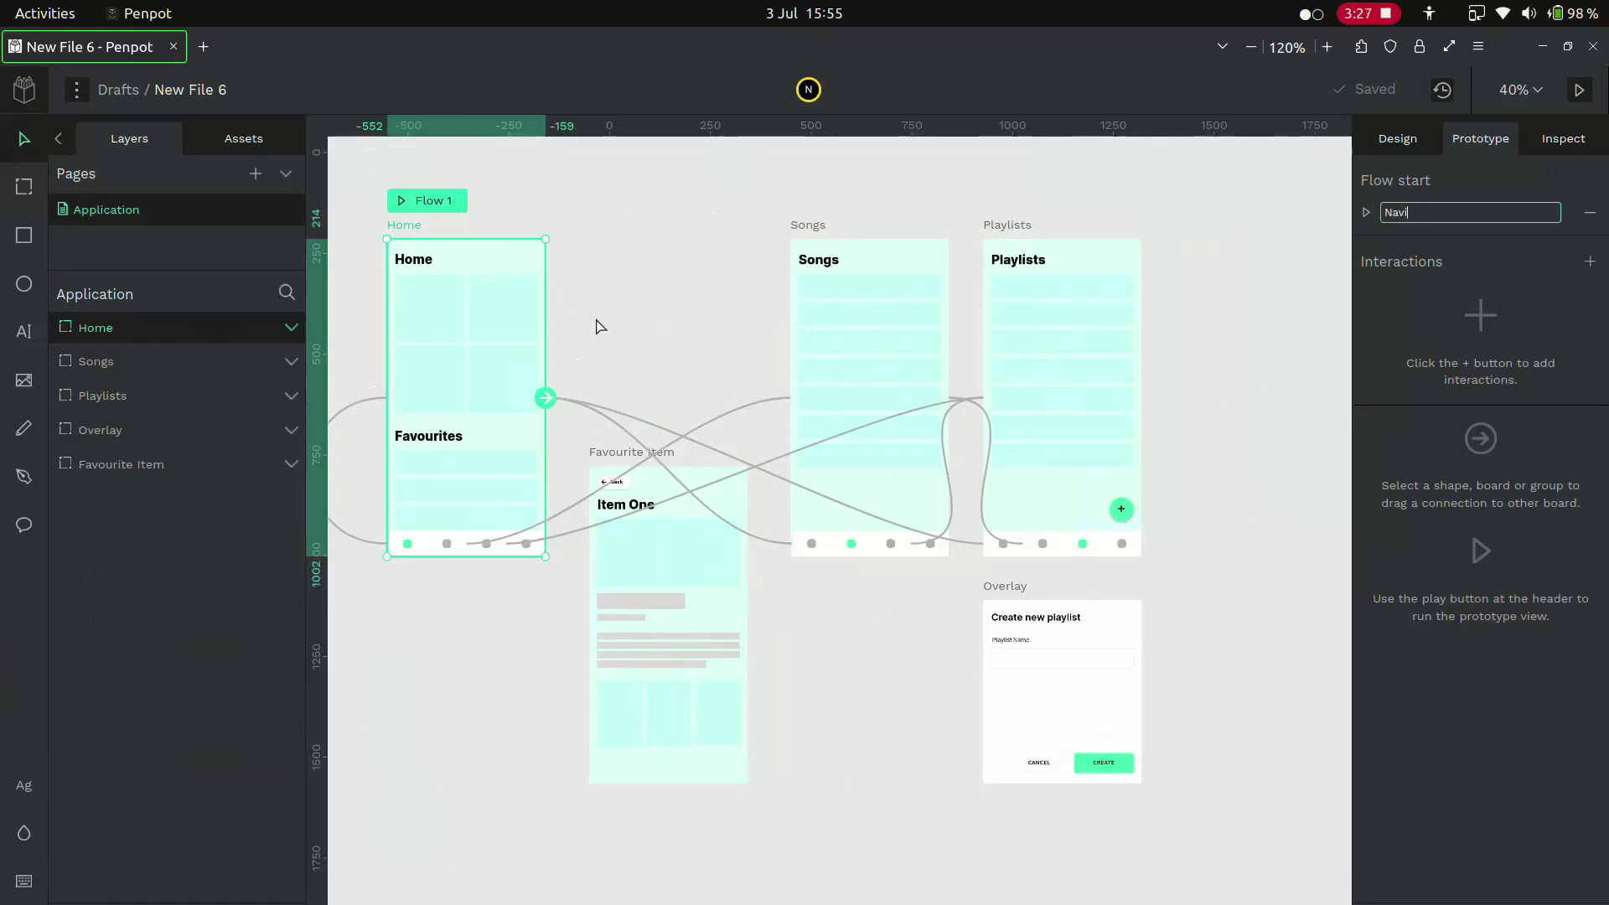
type("Navigation")
key("Return")
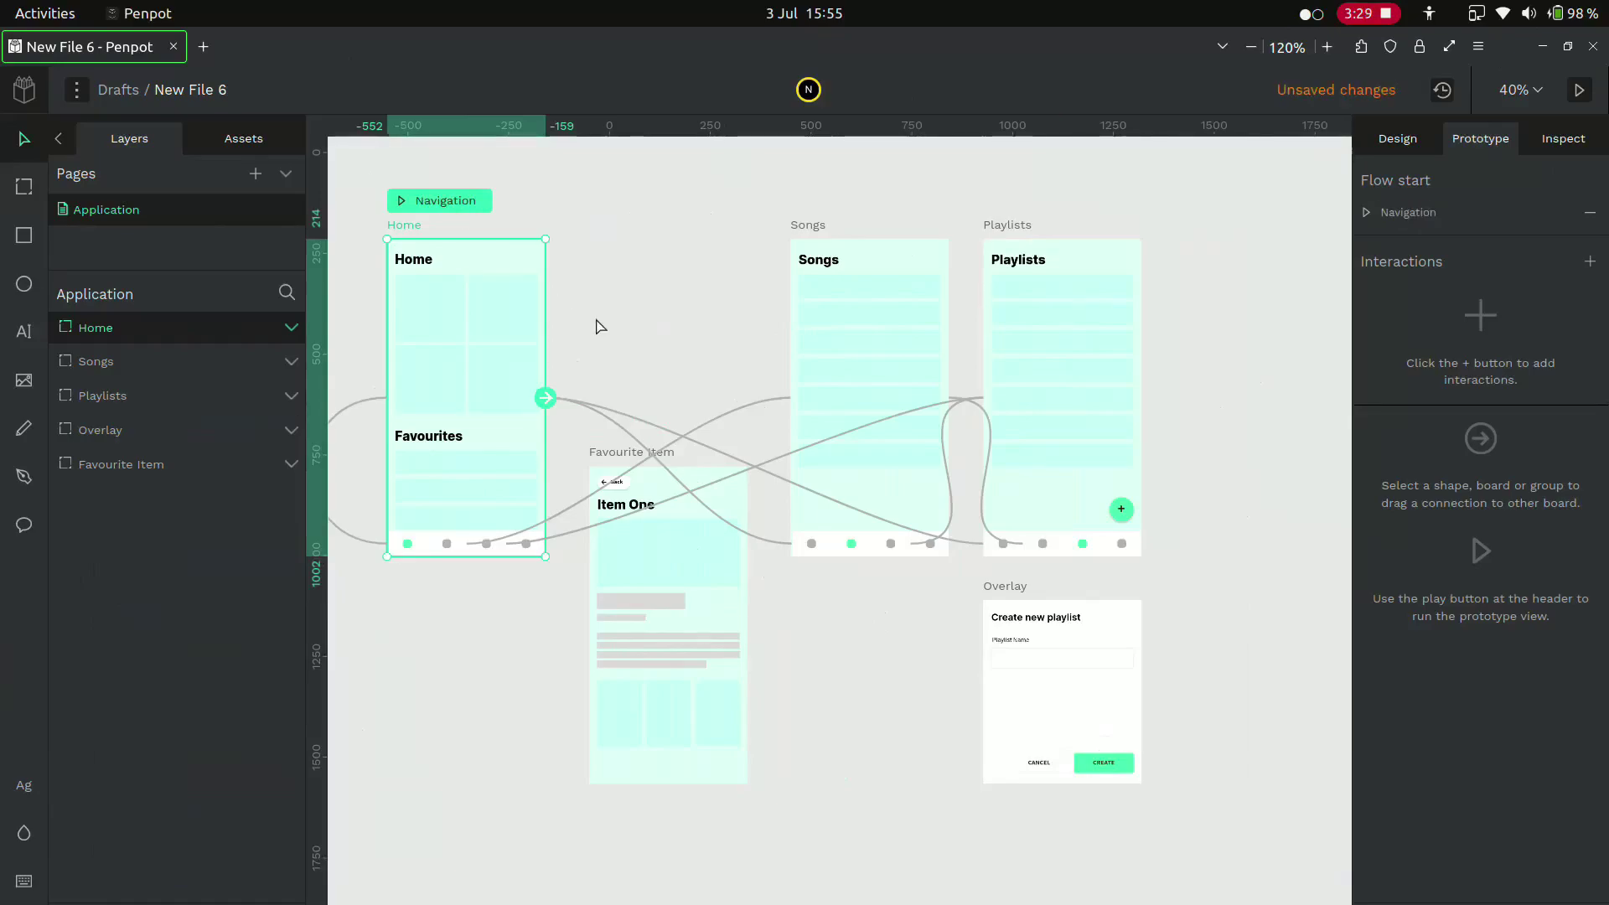
Link the first Favourites row to Favourite Item with a Slide, Ease in out transition
left_click(472, 708)
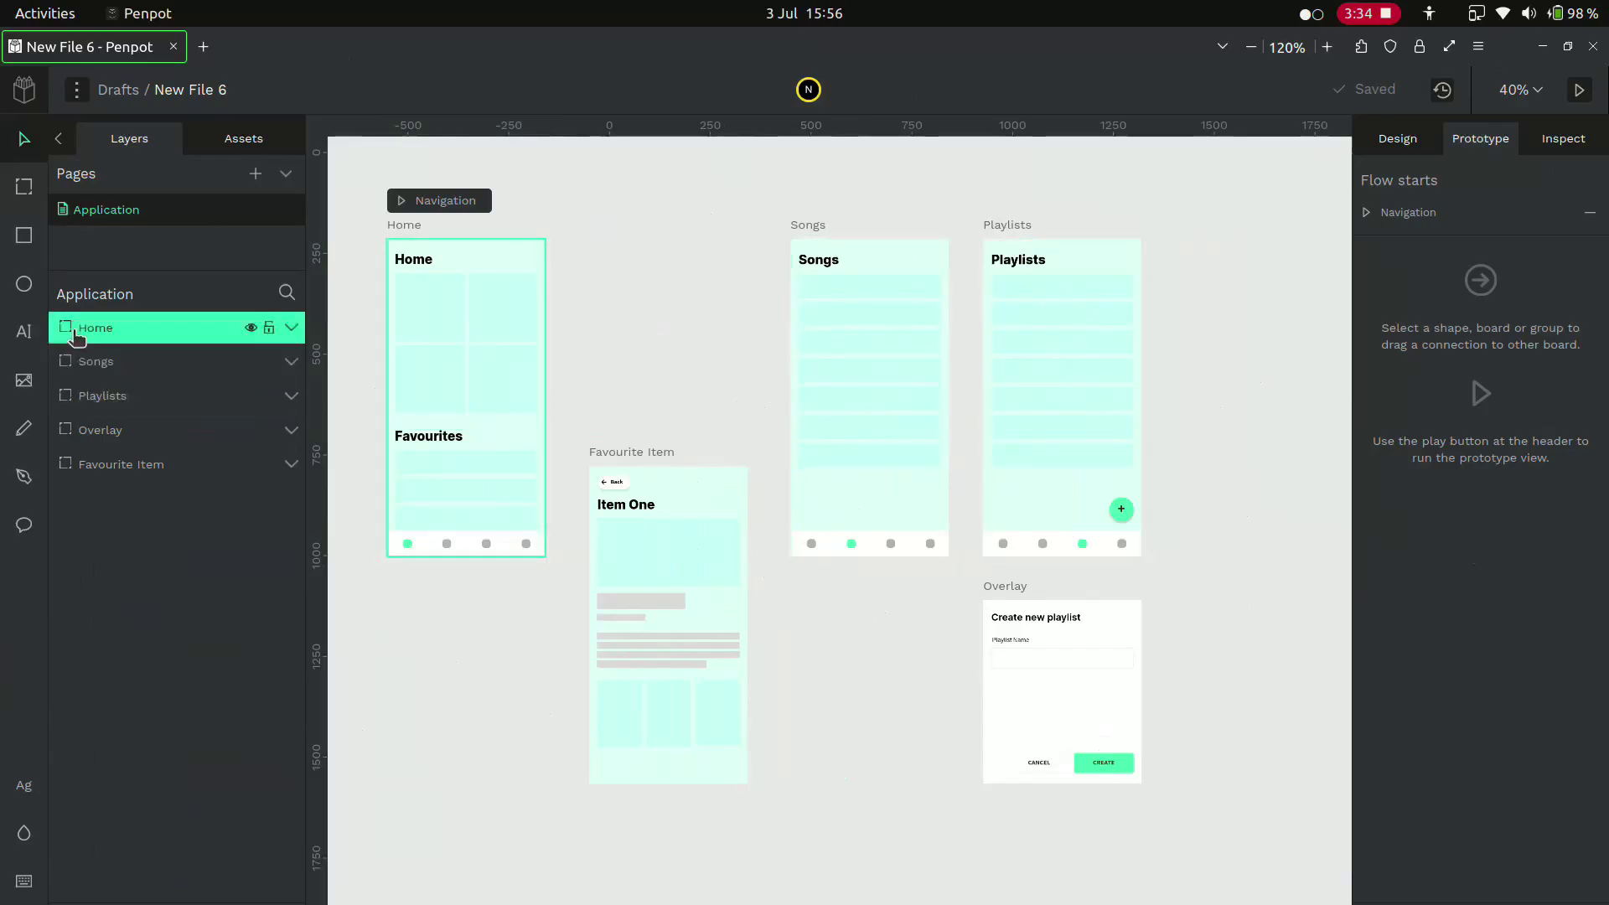
double_click(515, 469)
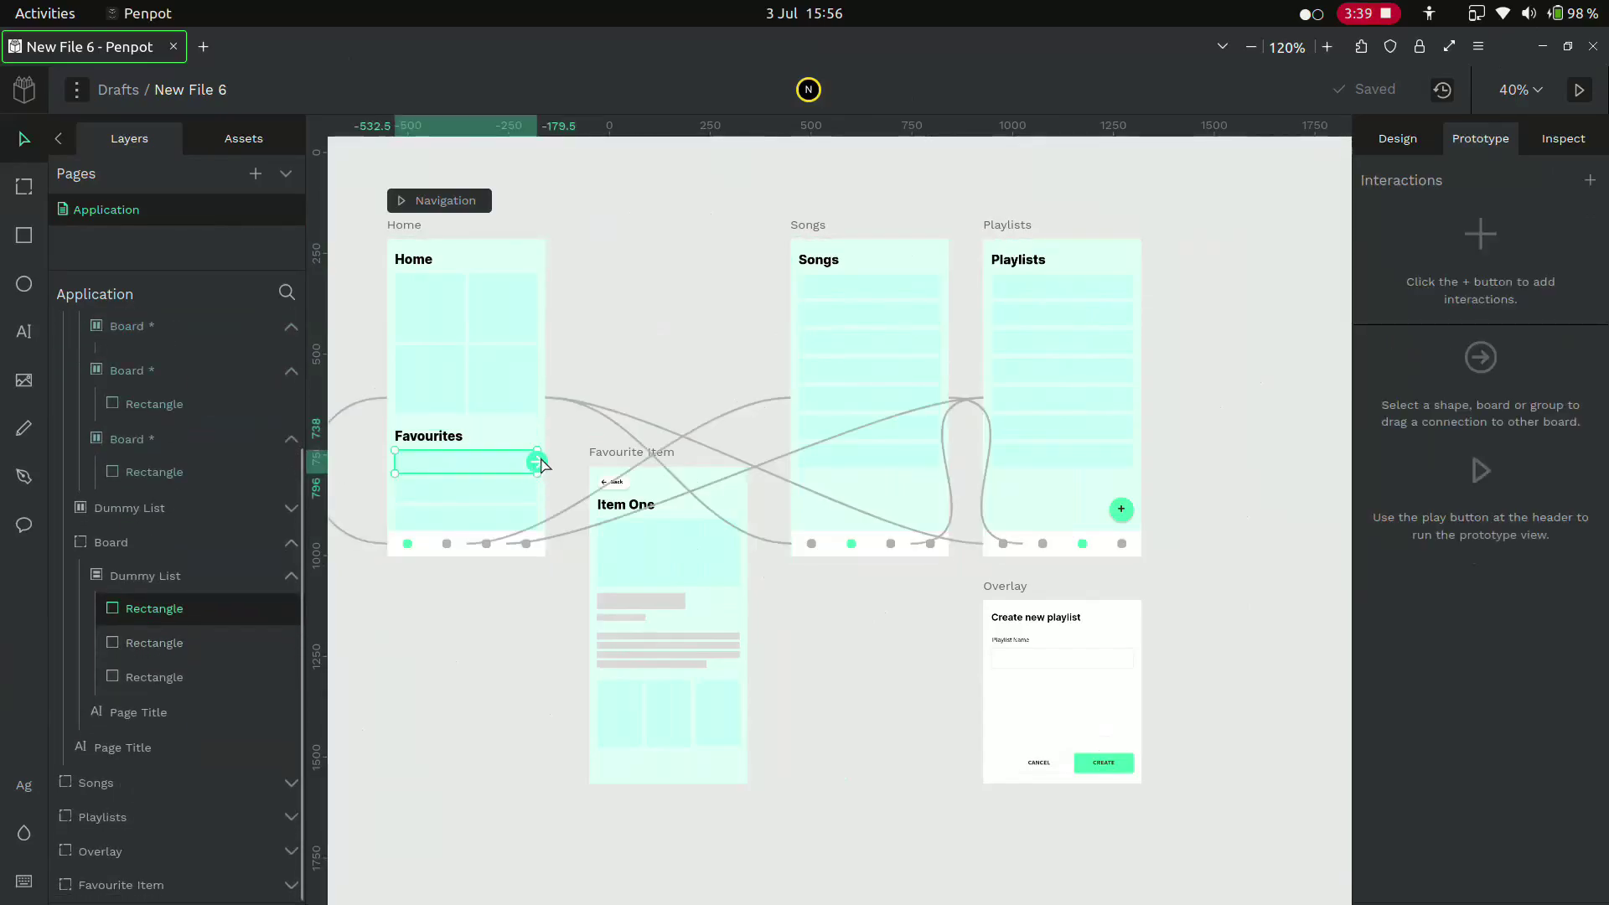
left_click_drag(542, 465, 584, 676)
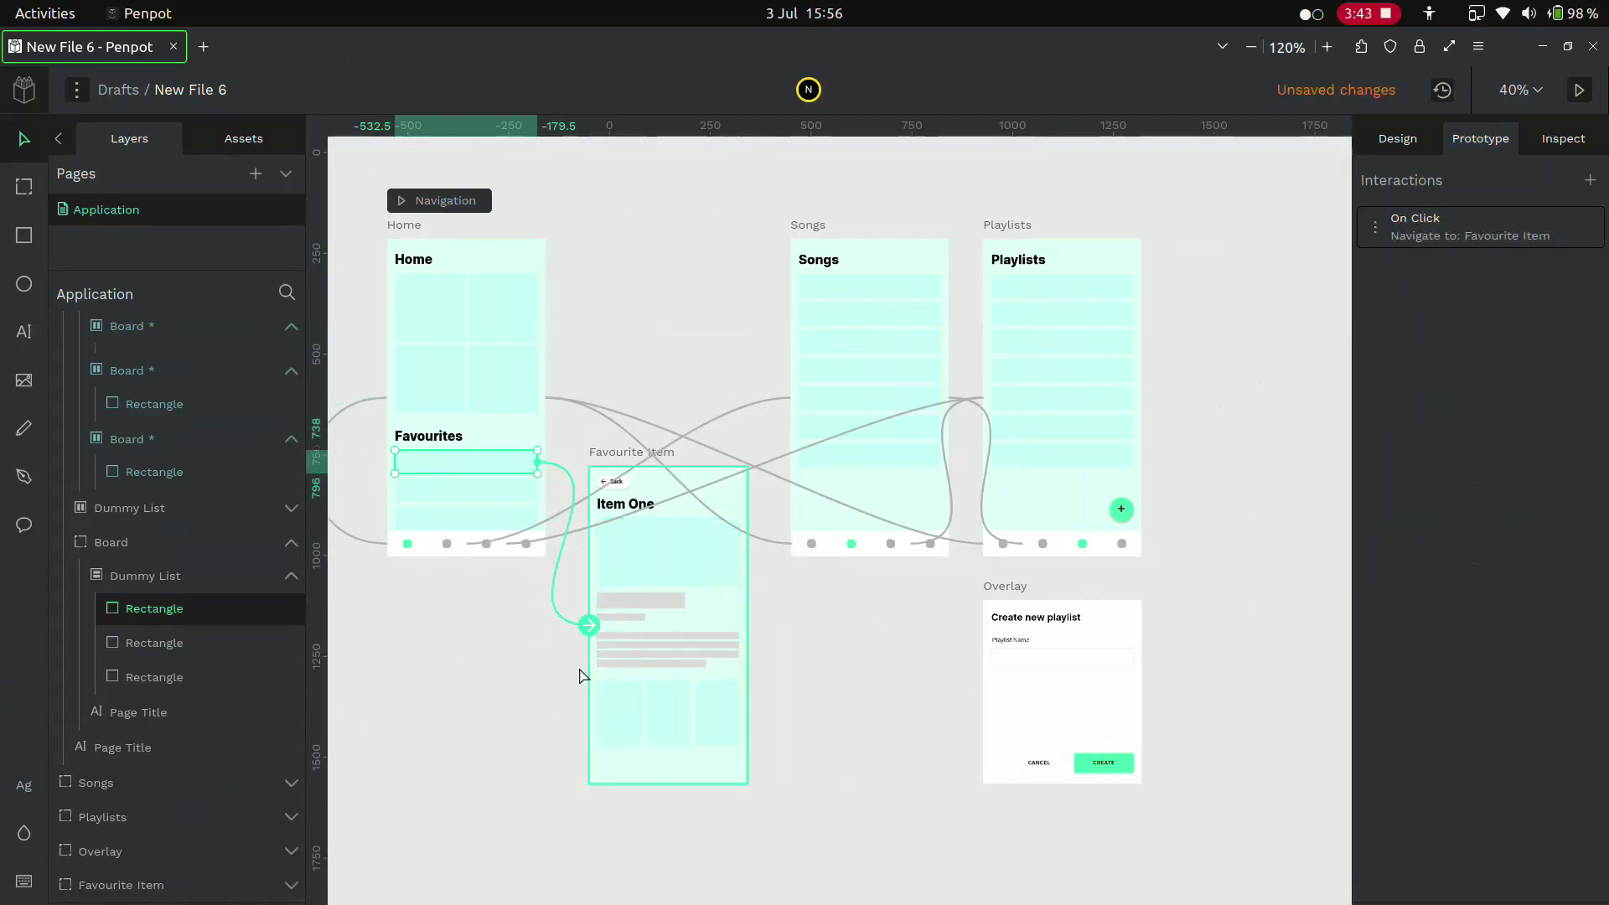
left_click(1383, 235)
left_click(1570, 413)
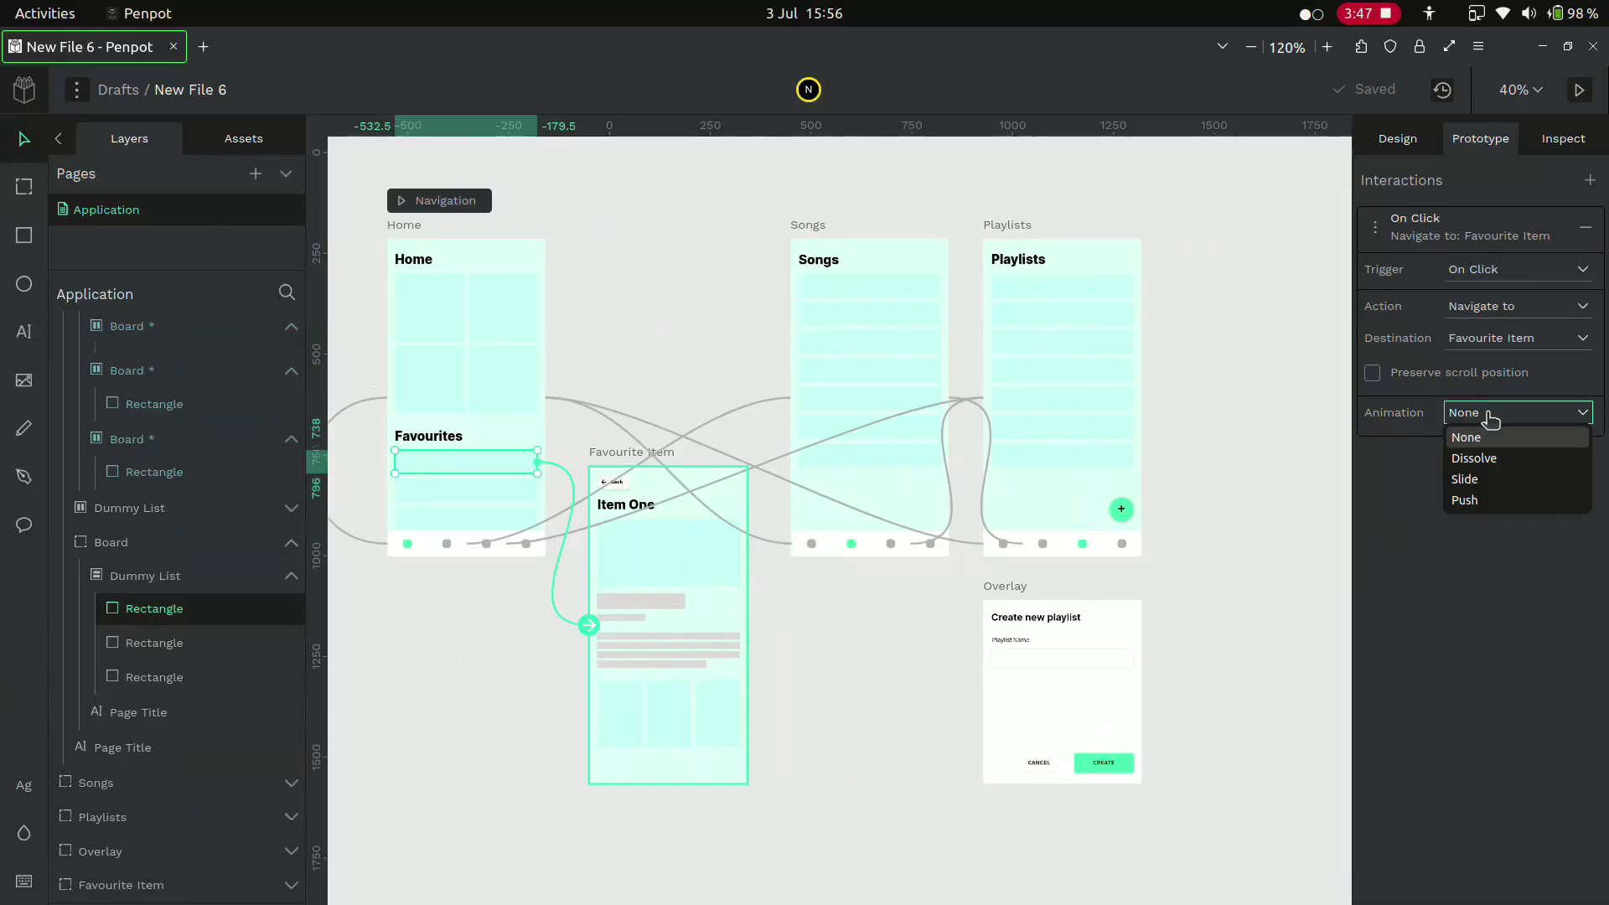
left_click(1475, 484)
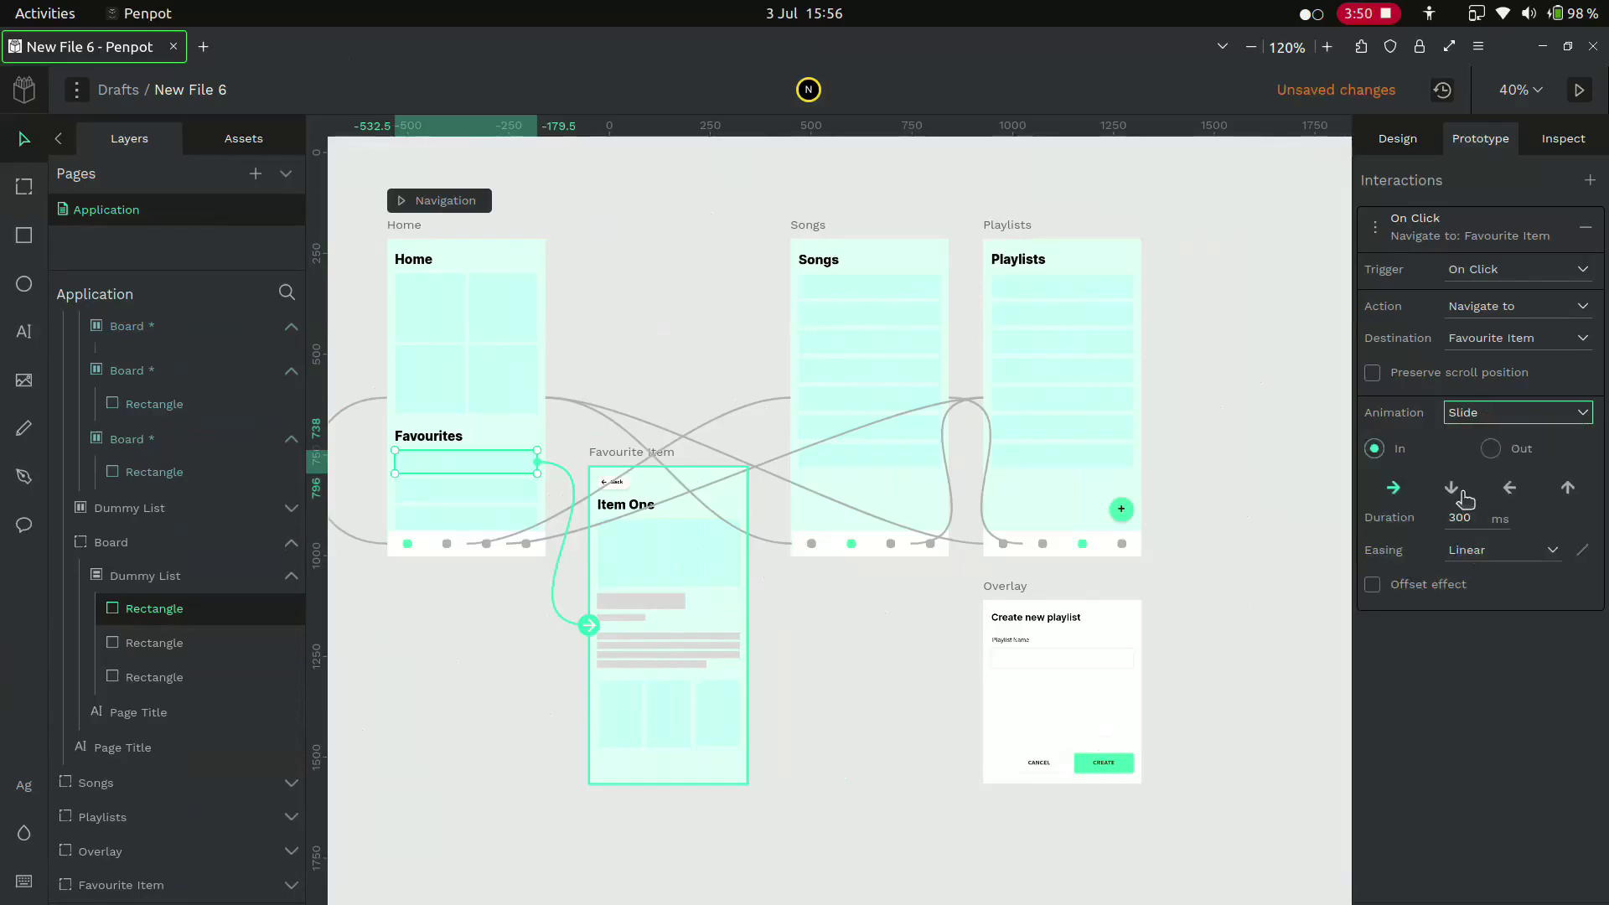
left_click(1477, 550)
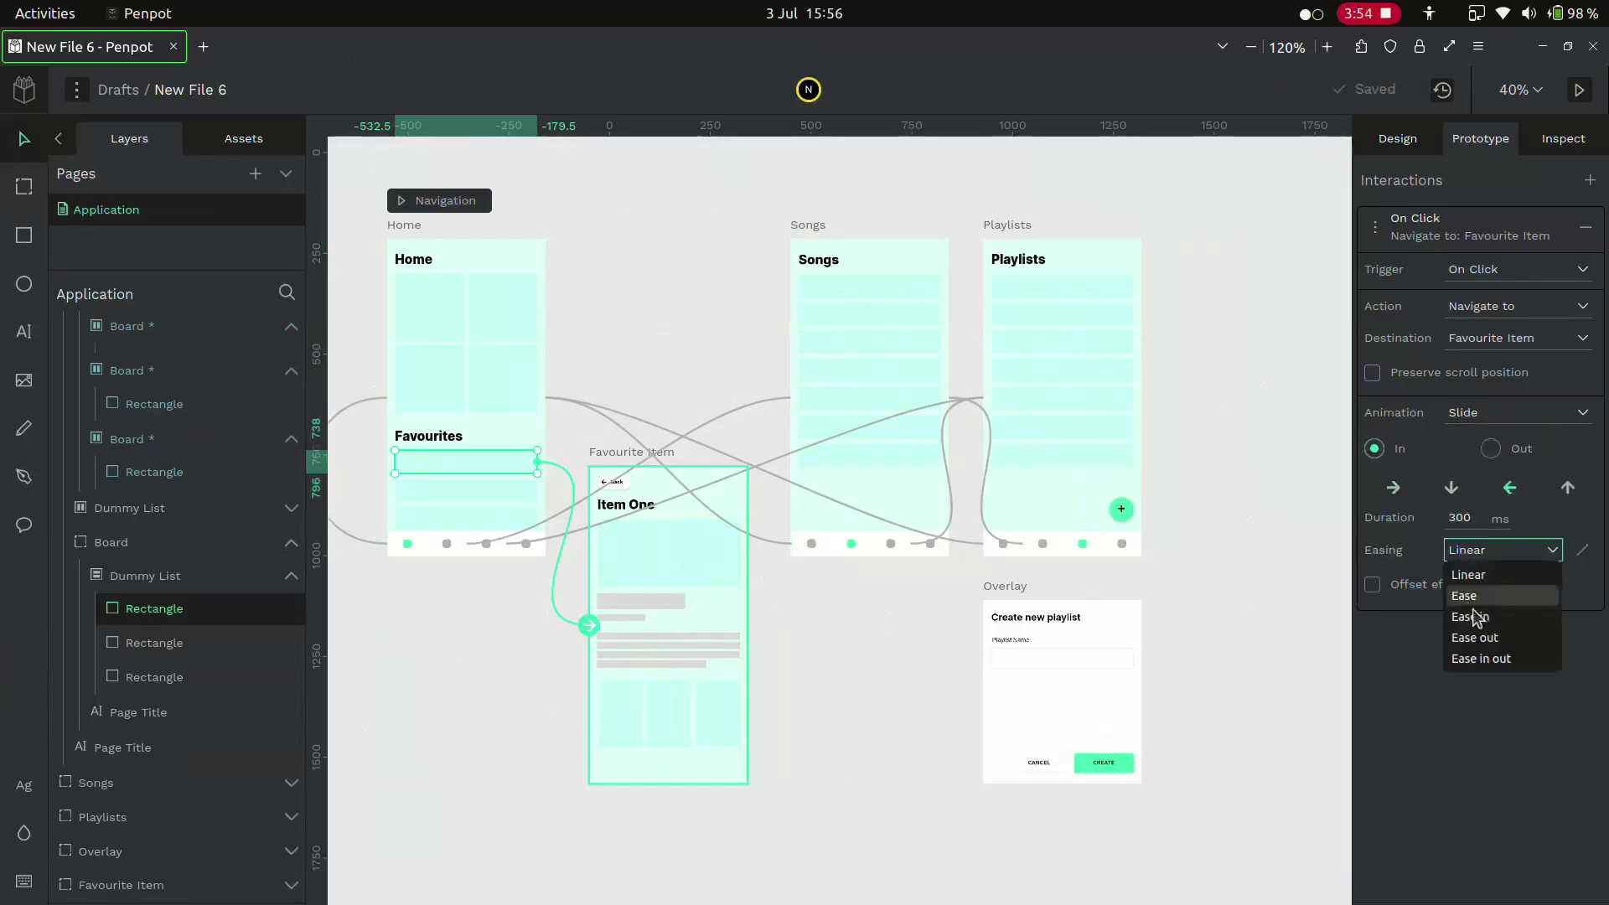
left_click(1481, 659)
Give the remaining Favourites rows' links a slide transition with Ease in out easing
key("Tab")
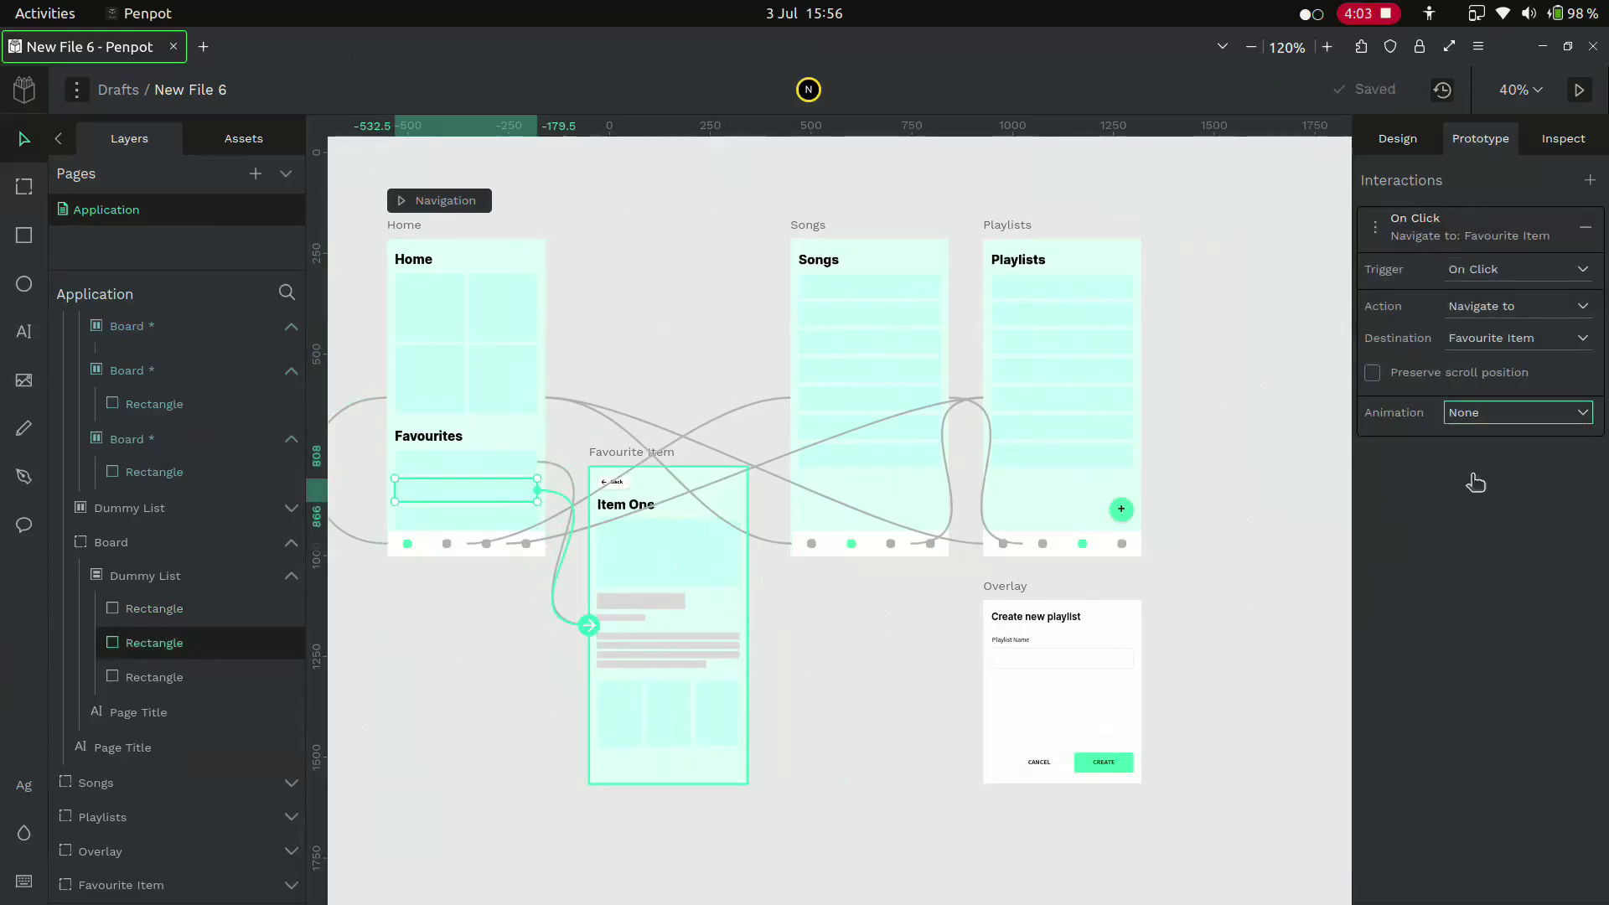
key("Tab")
left_click(1476, 413)
left_click(1474, 484)
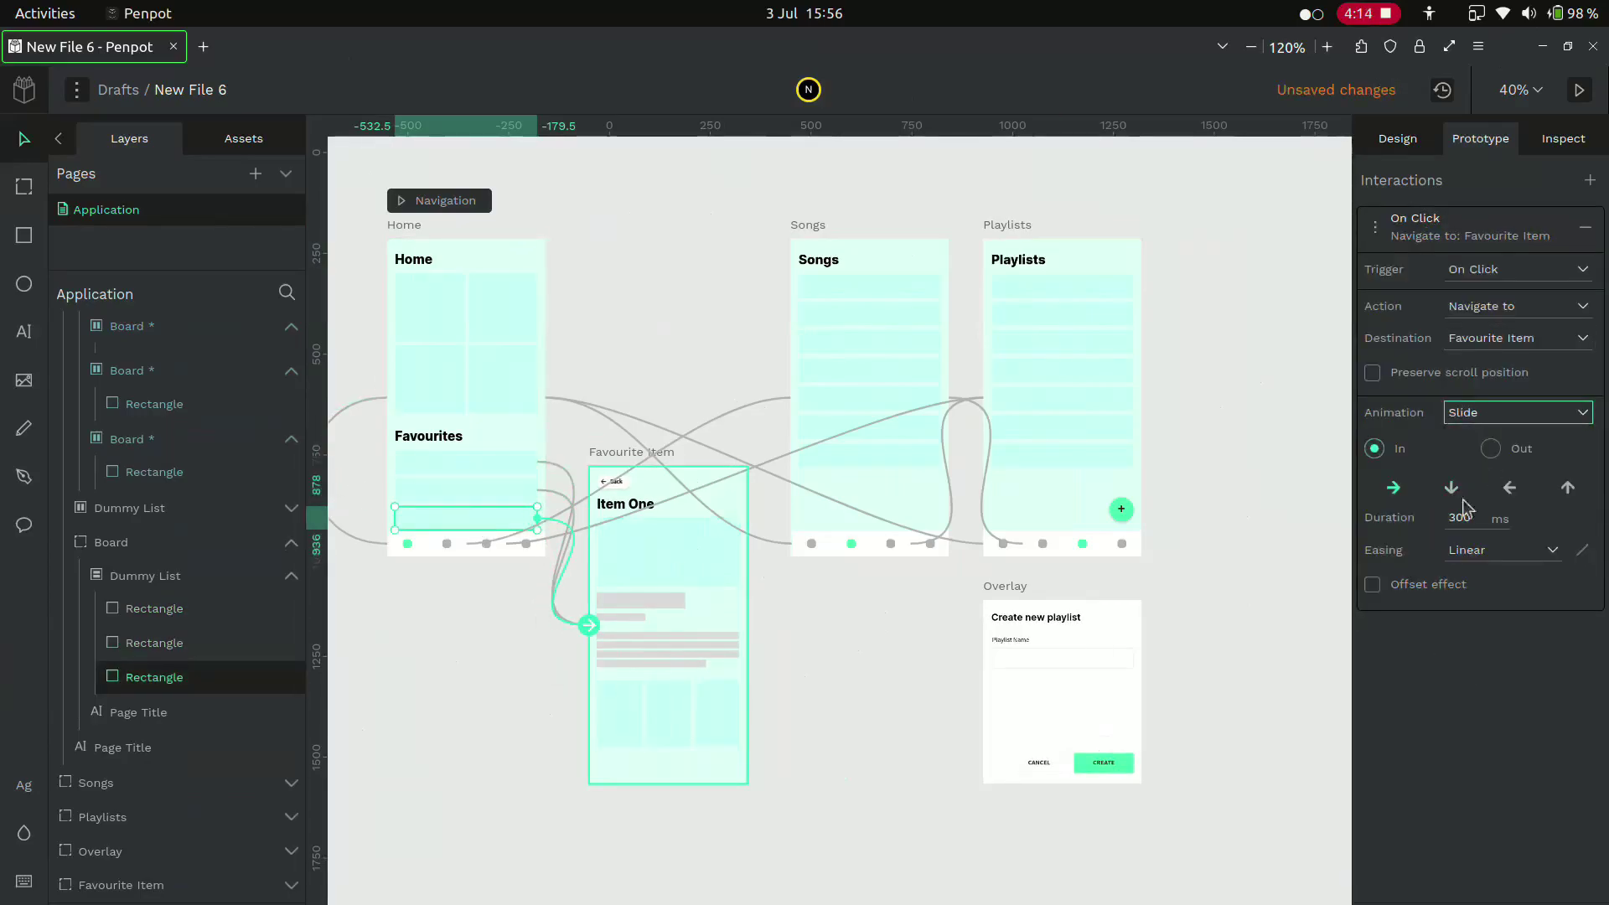
left_click(1476, 550)
left_click(1480, 658)
left_click(922, 718)
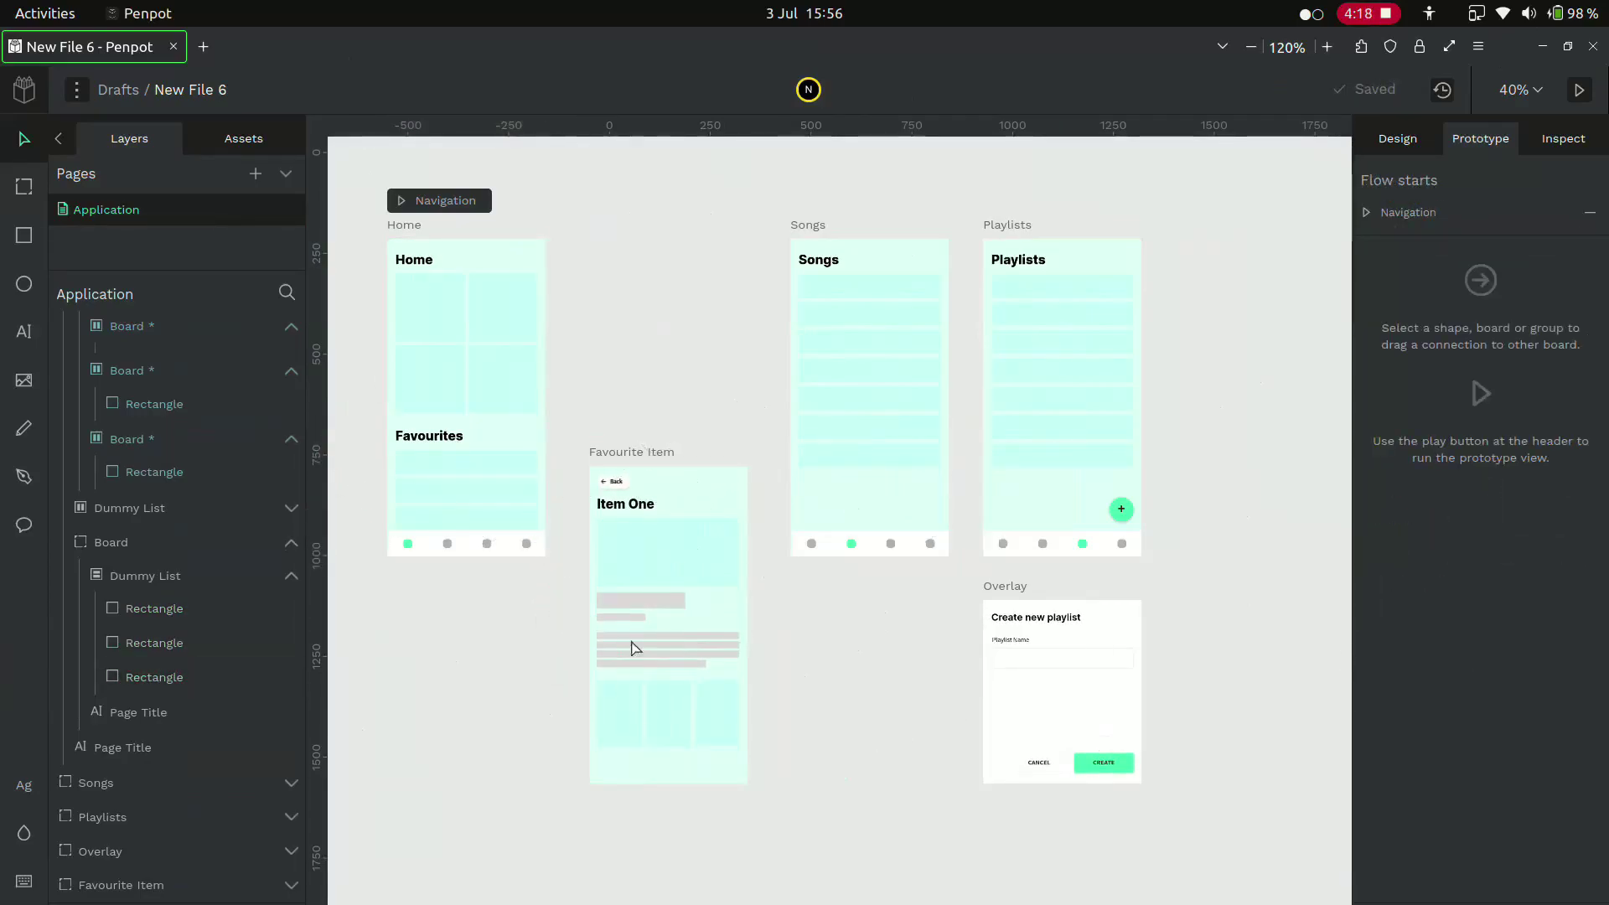
Add an On Click interaction to Favourite Item's Back Button set to Previous screen
left_click(618, 482)
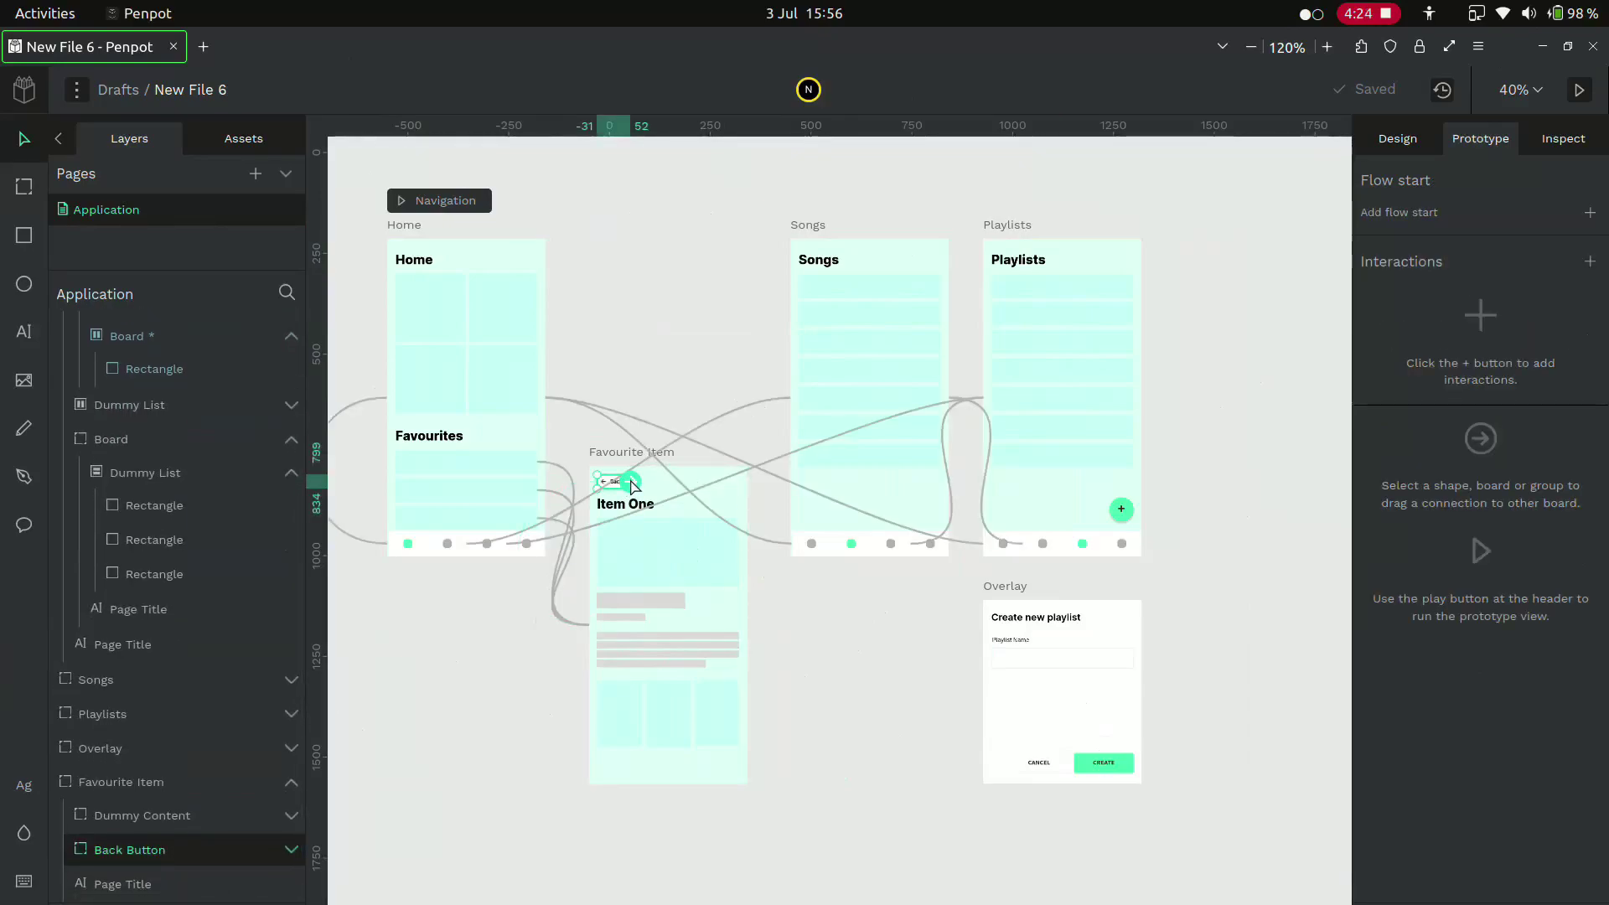
left_click(1589, 262)
left_click(1436, 320)
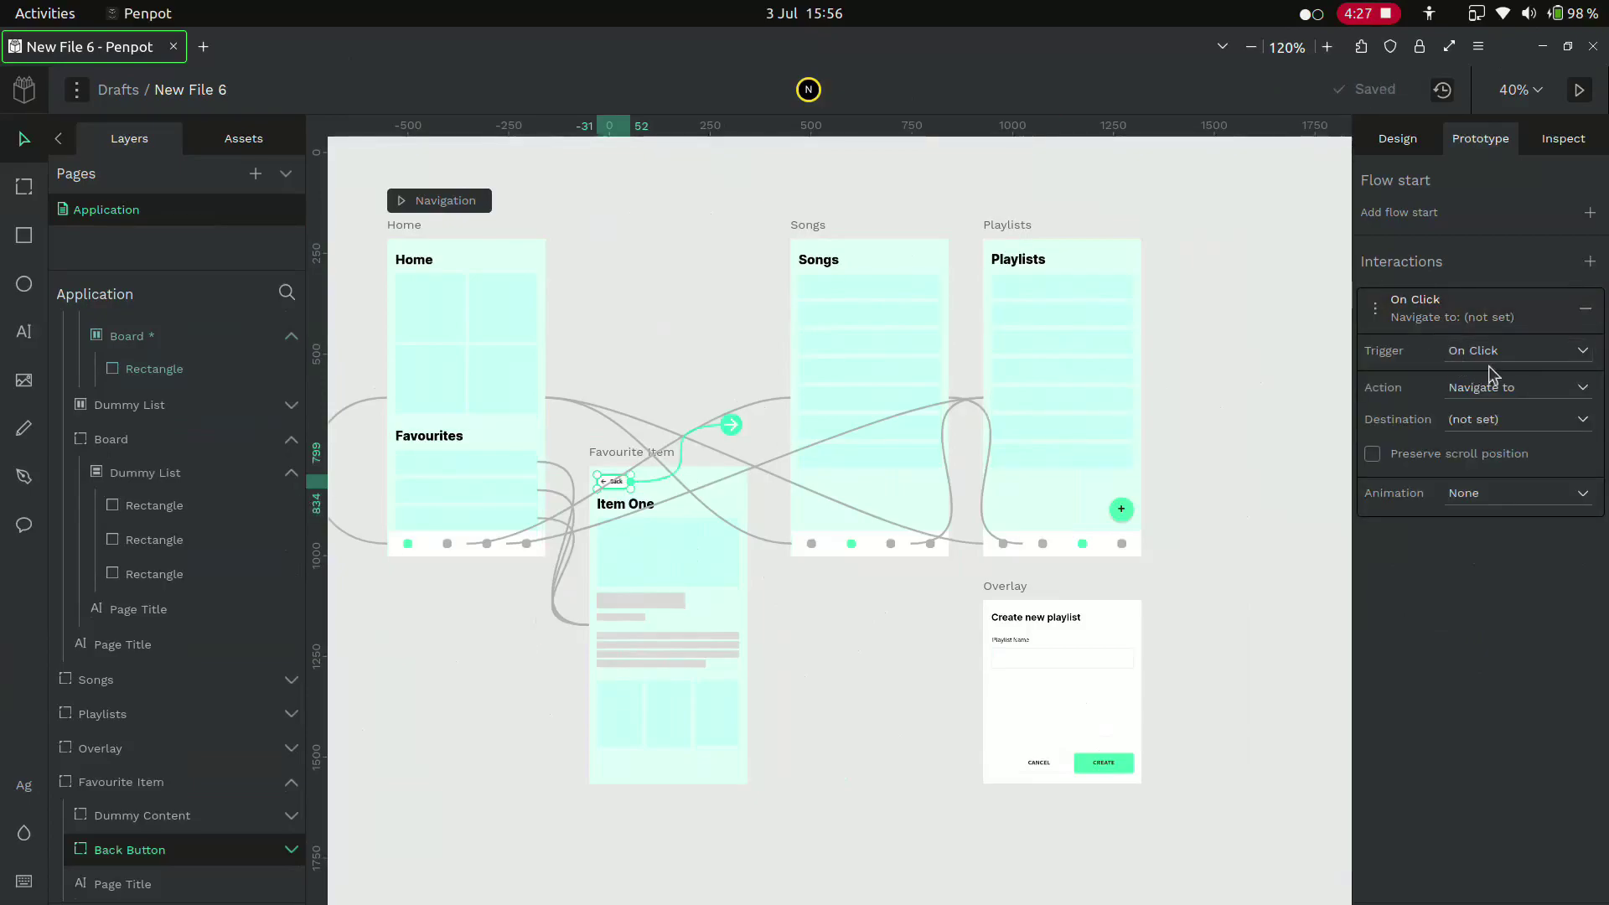
left_click(1499, 397)
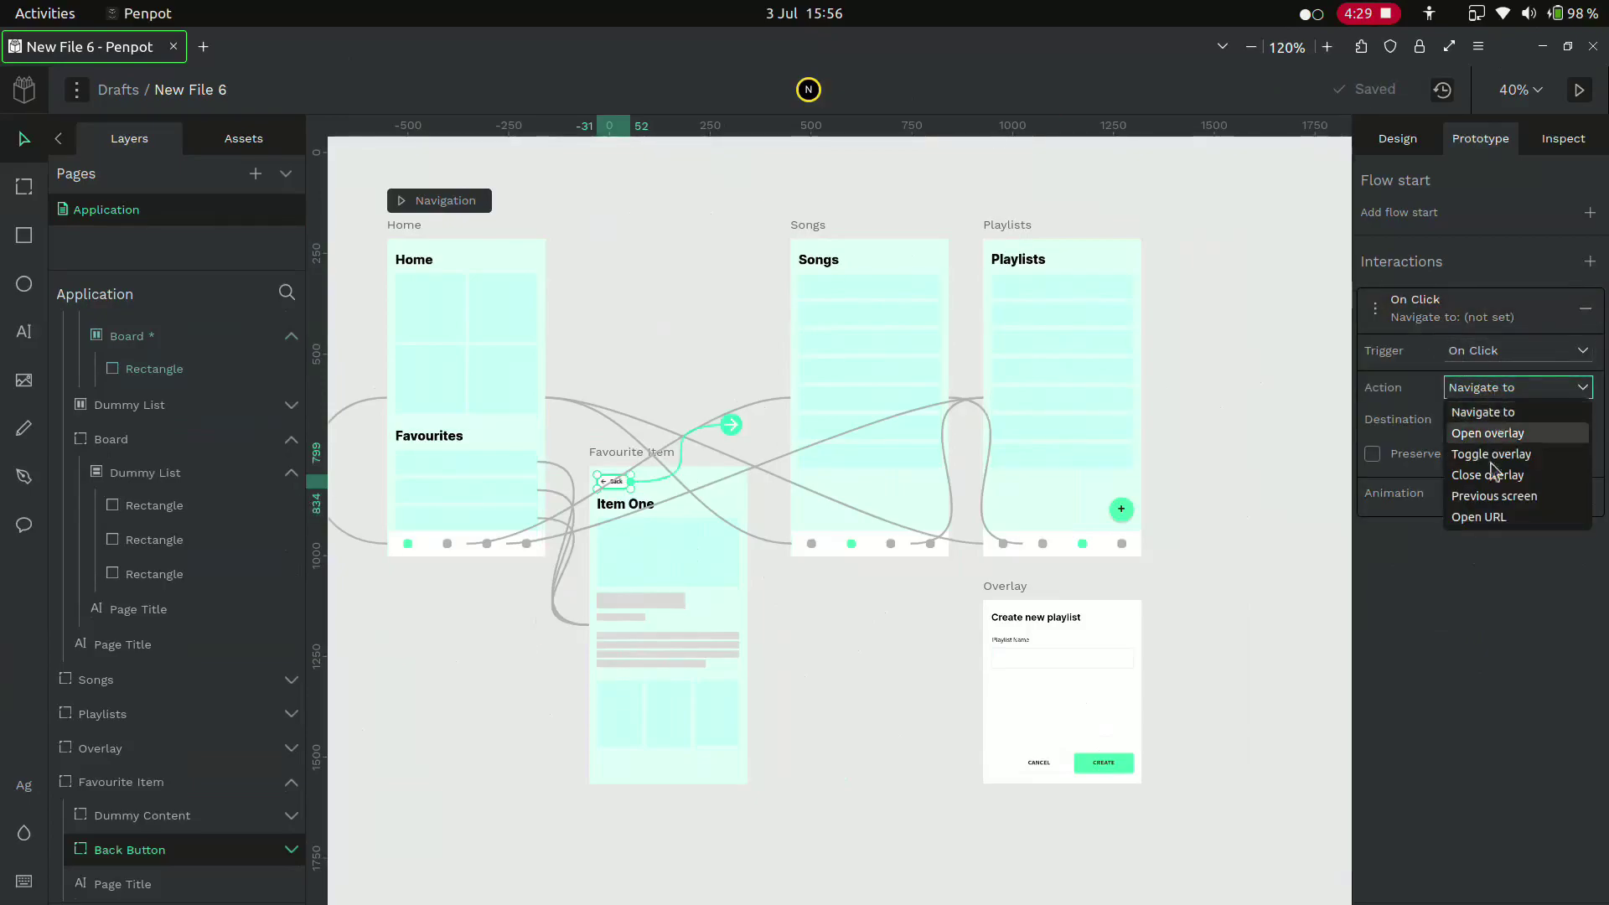
left_click(1490, 497)
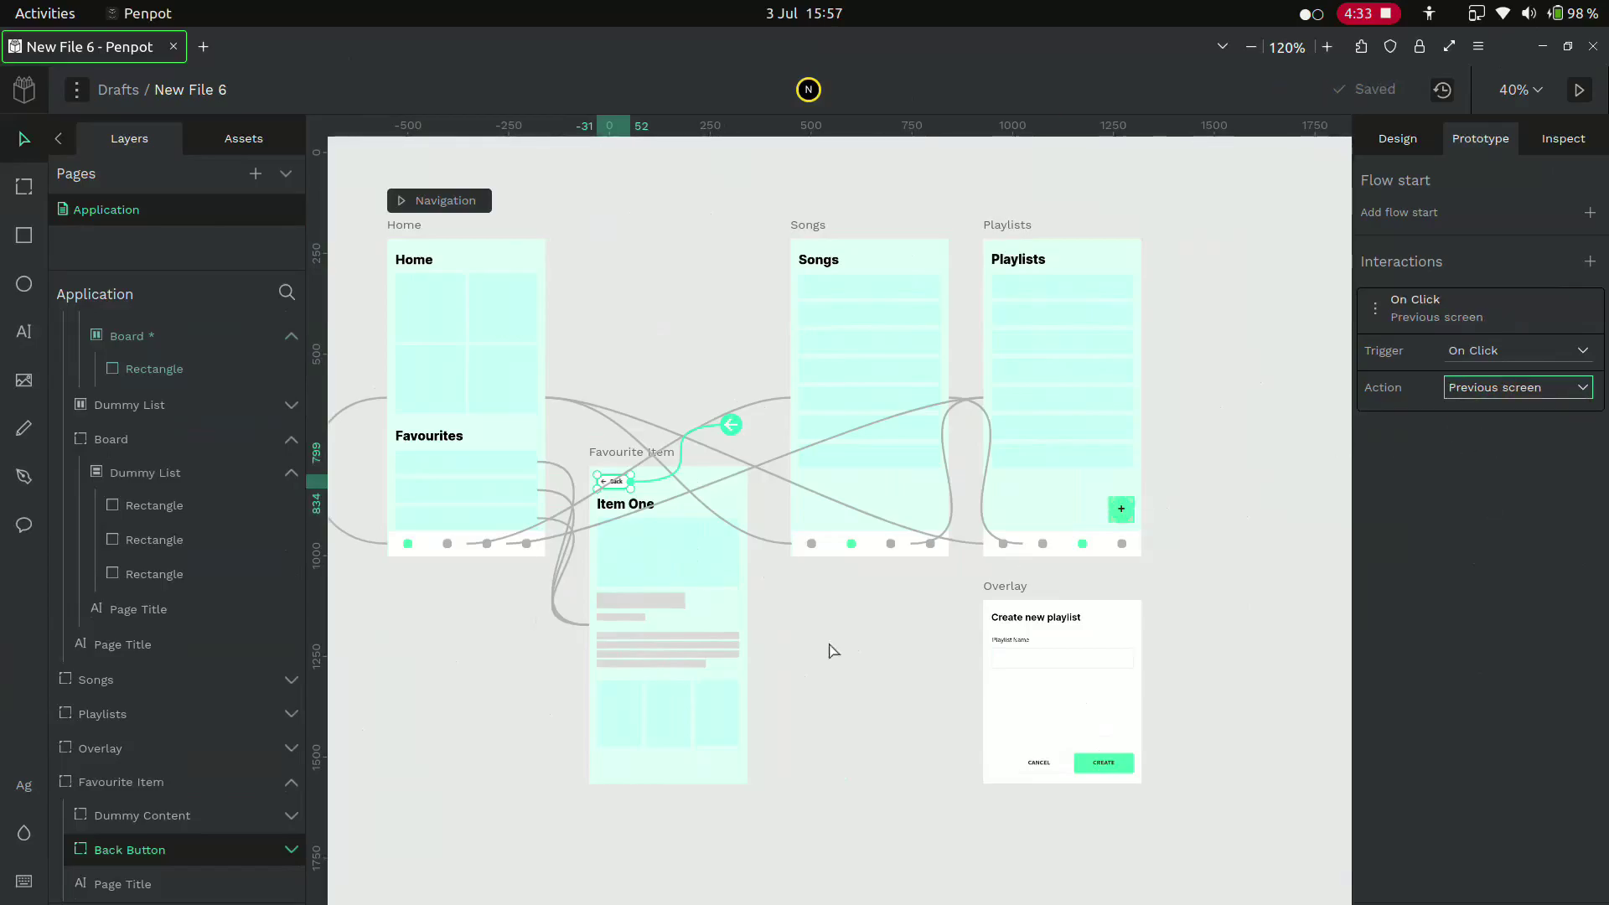
Link the Playlists Add Button to the Overlay board as an Open overlay action
left_click(869, 698)
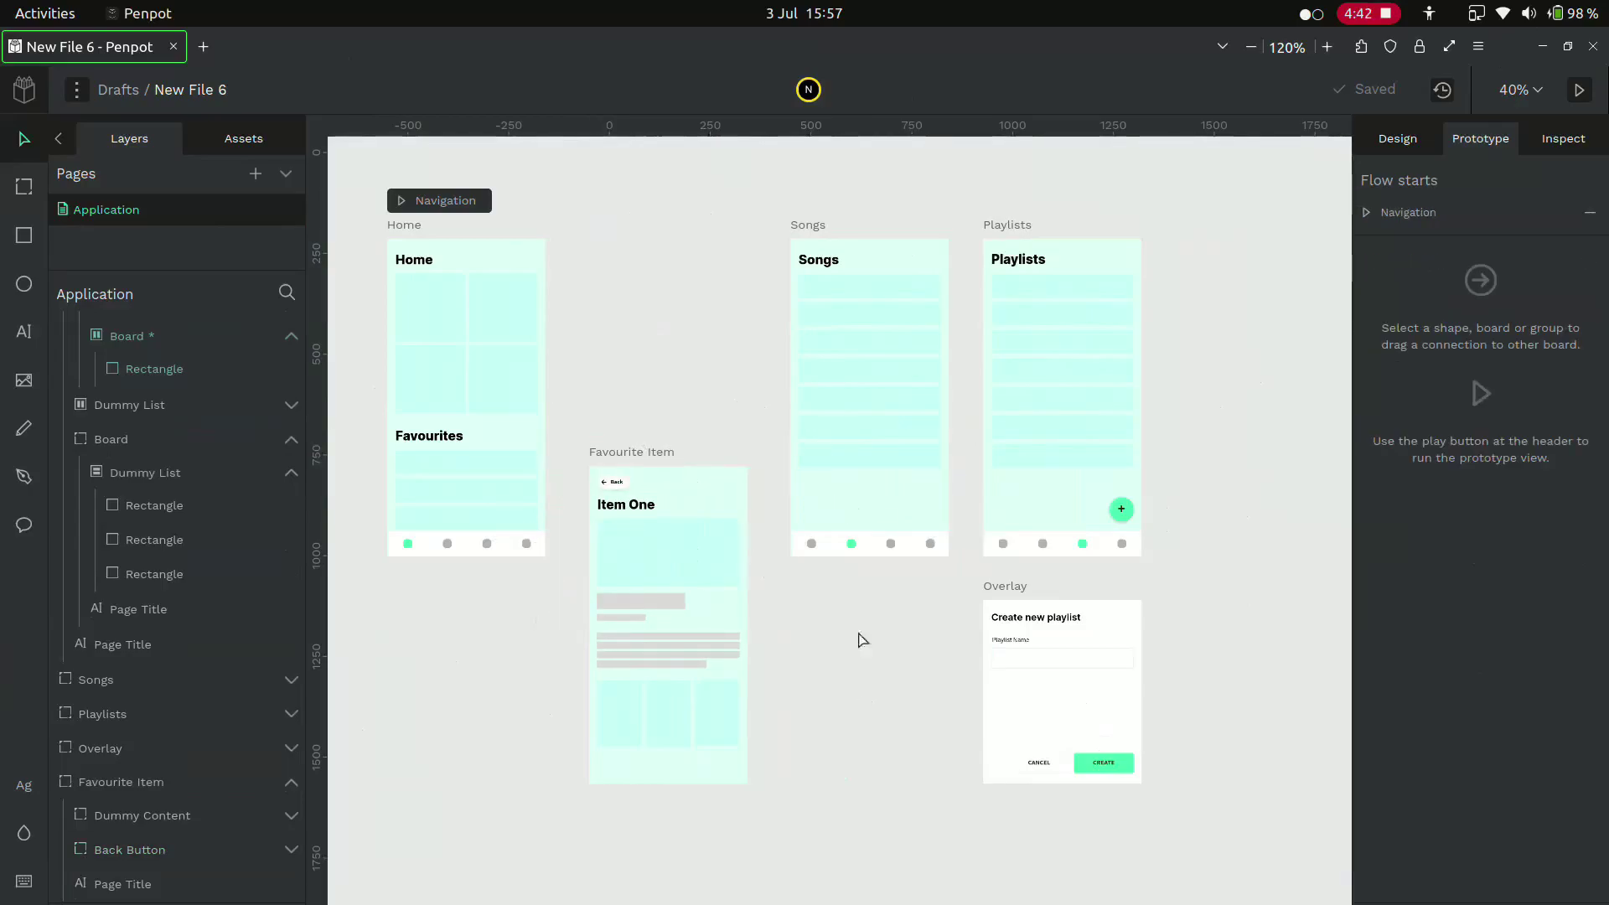
left_click(1022, 226)
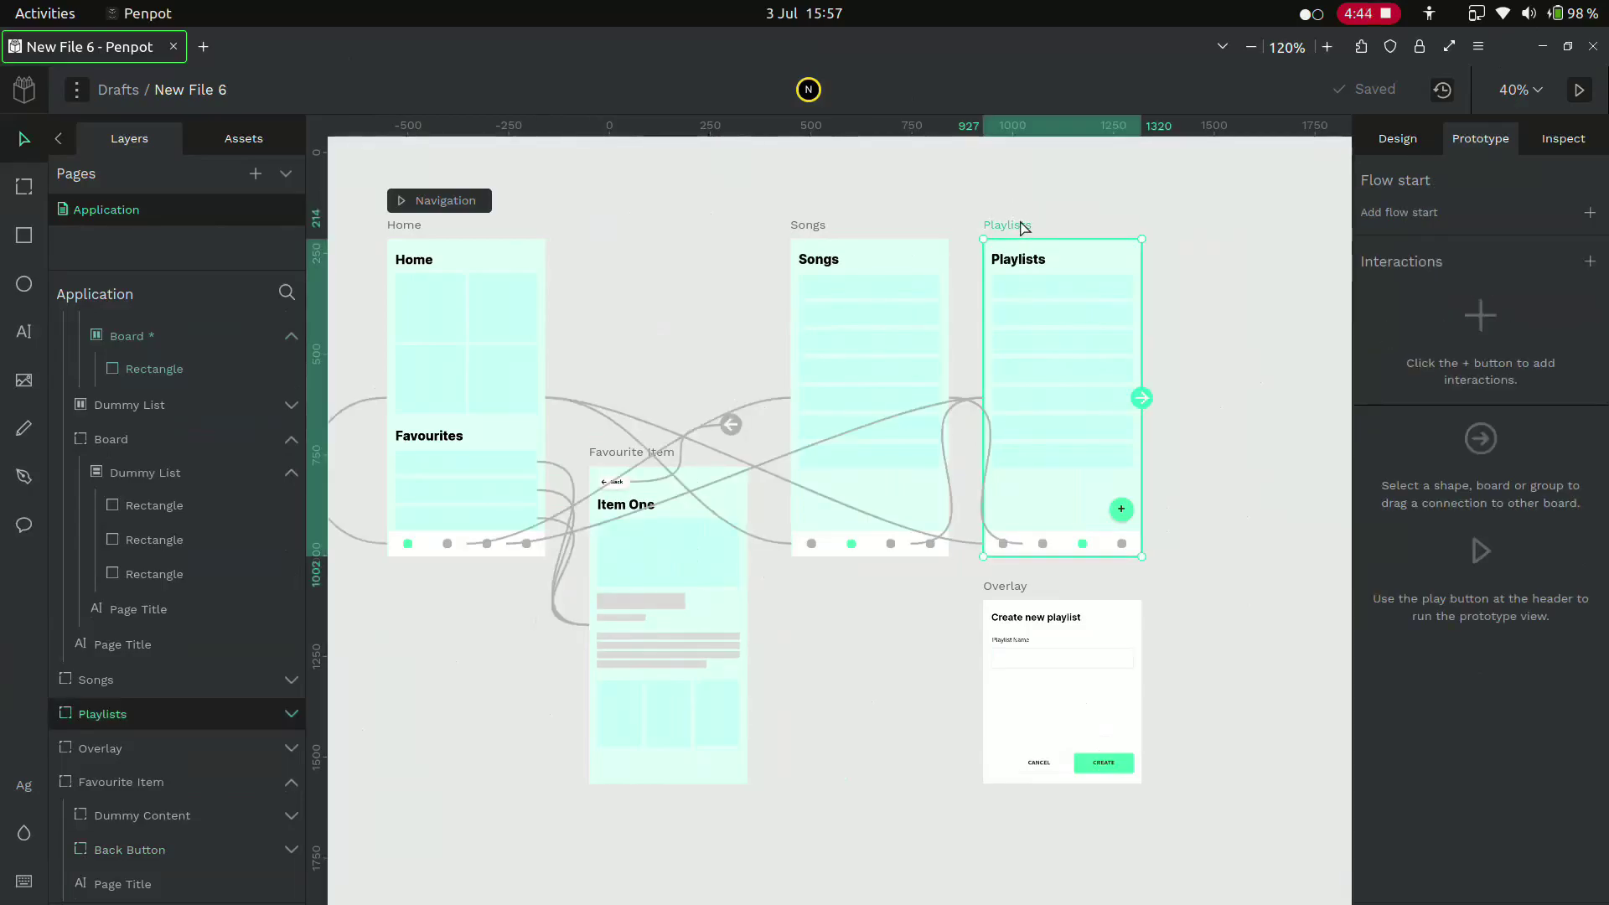
left_click(1121, 509)
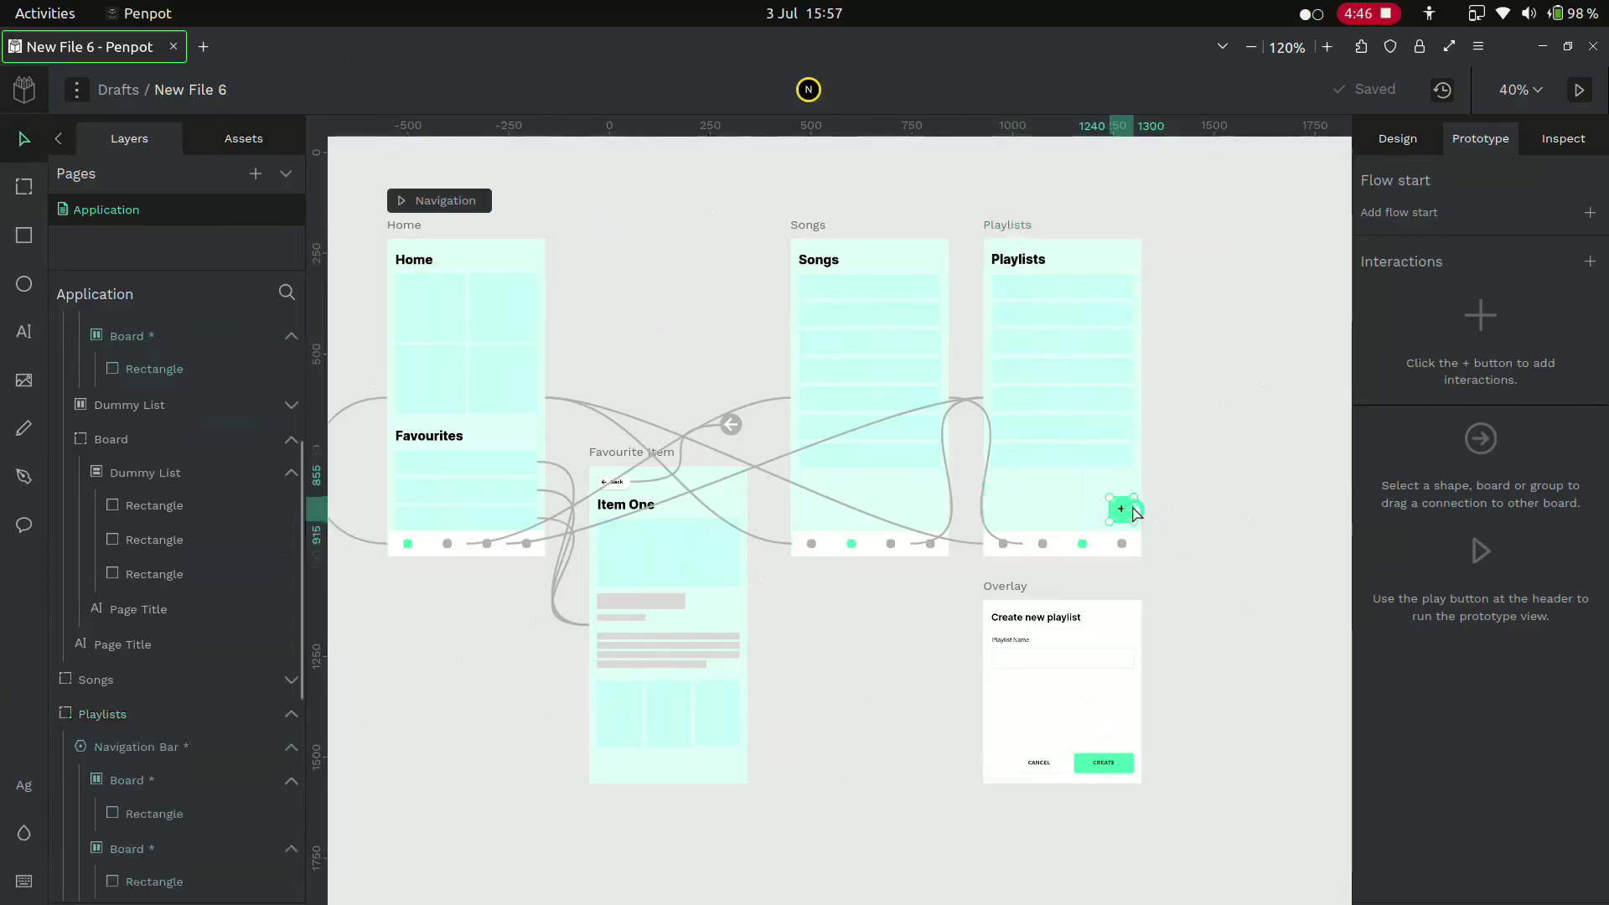
left_click_drag(1134, 509, 1138, 698)
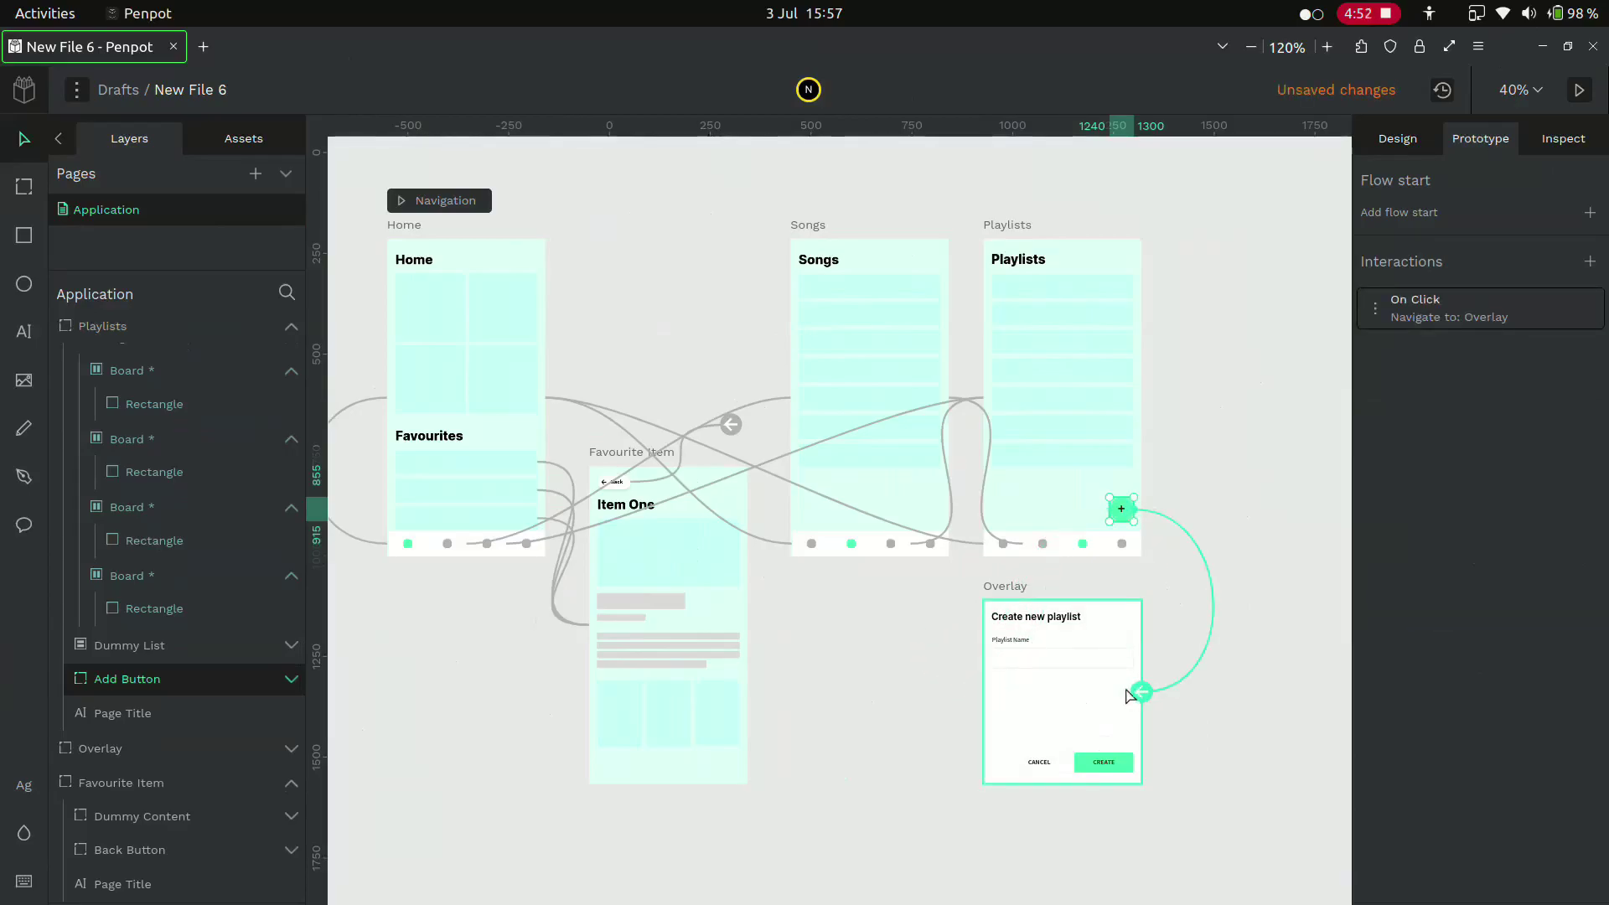
left_click(1395, 308)
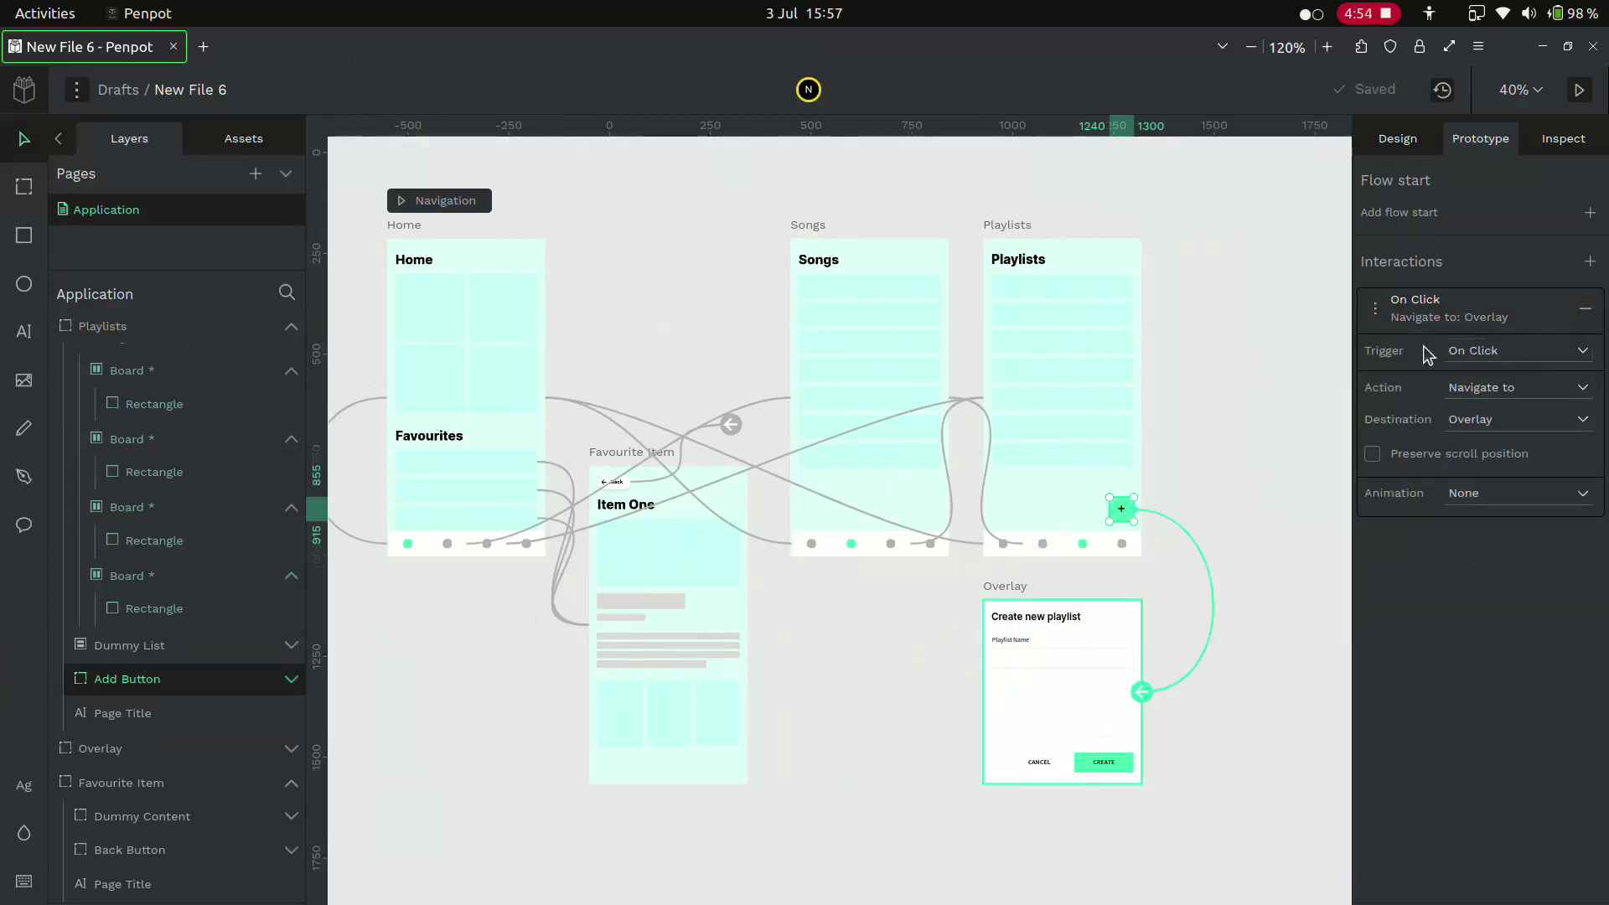
left_click(1479, 394)
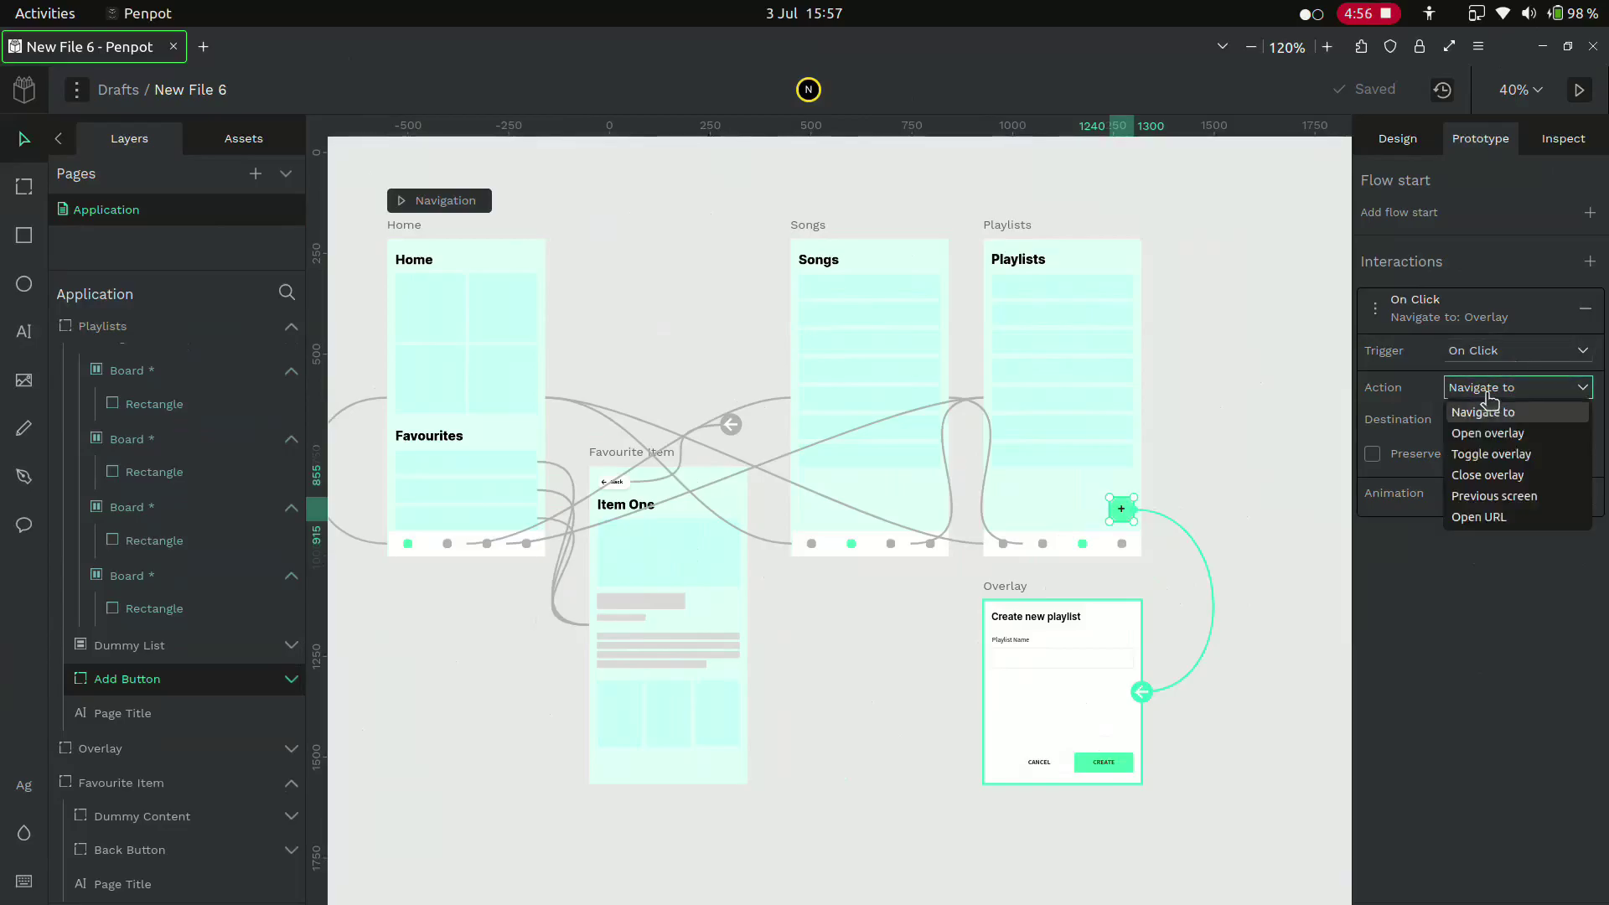
left_click(1487, 434)
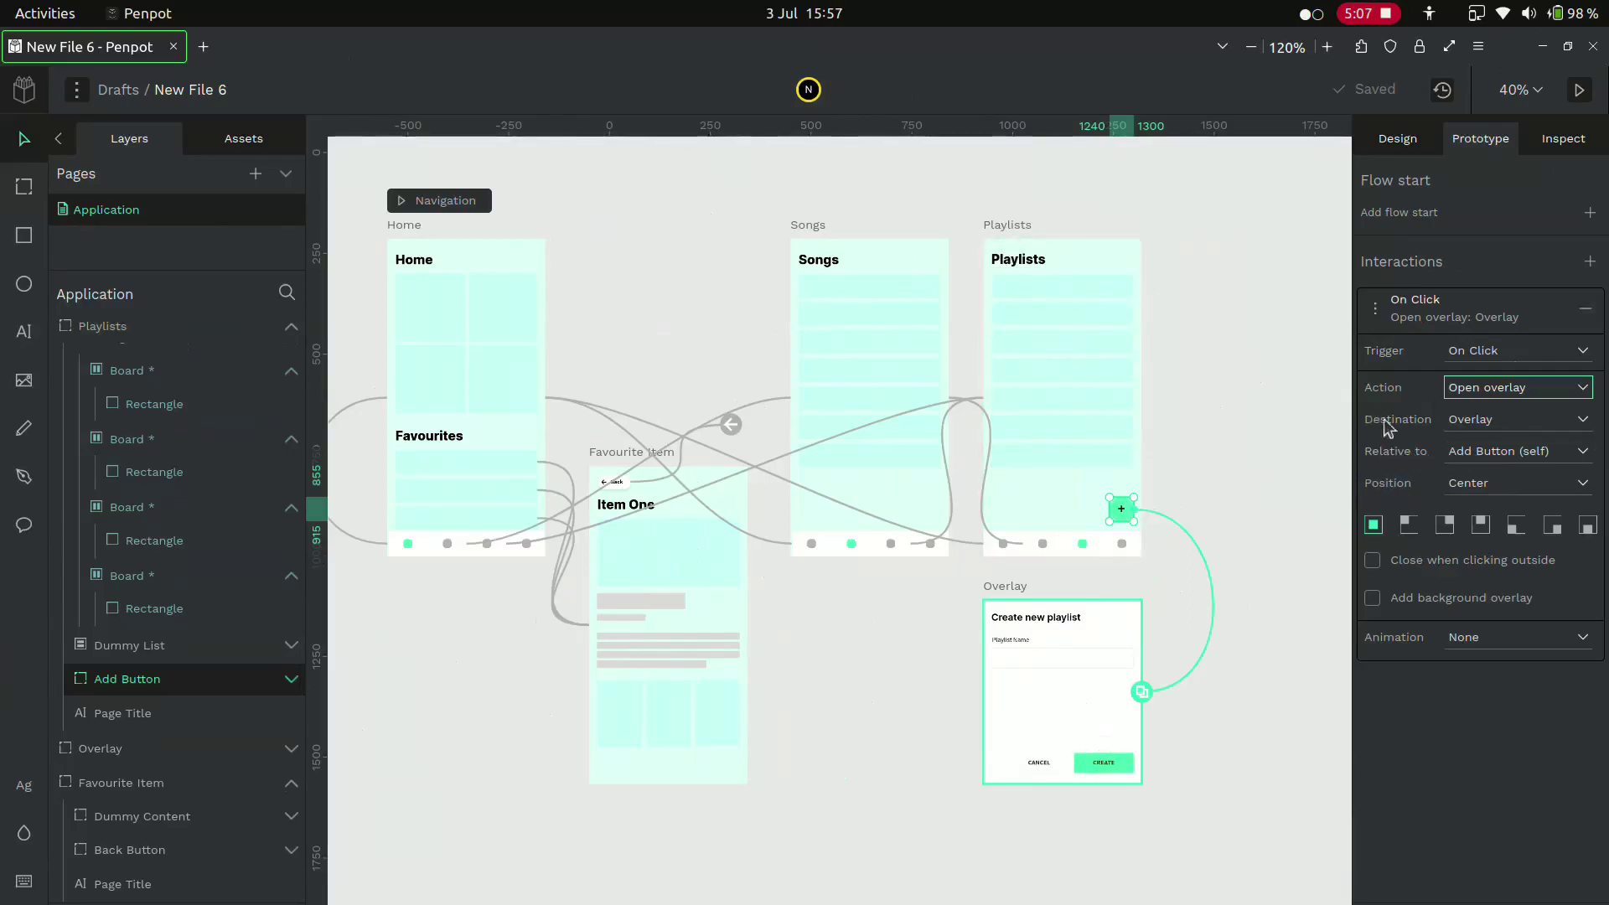
Place the overlay bottom center of Playlists, close on outside click, slide up with ease in out
left_click(1477, 453)
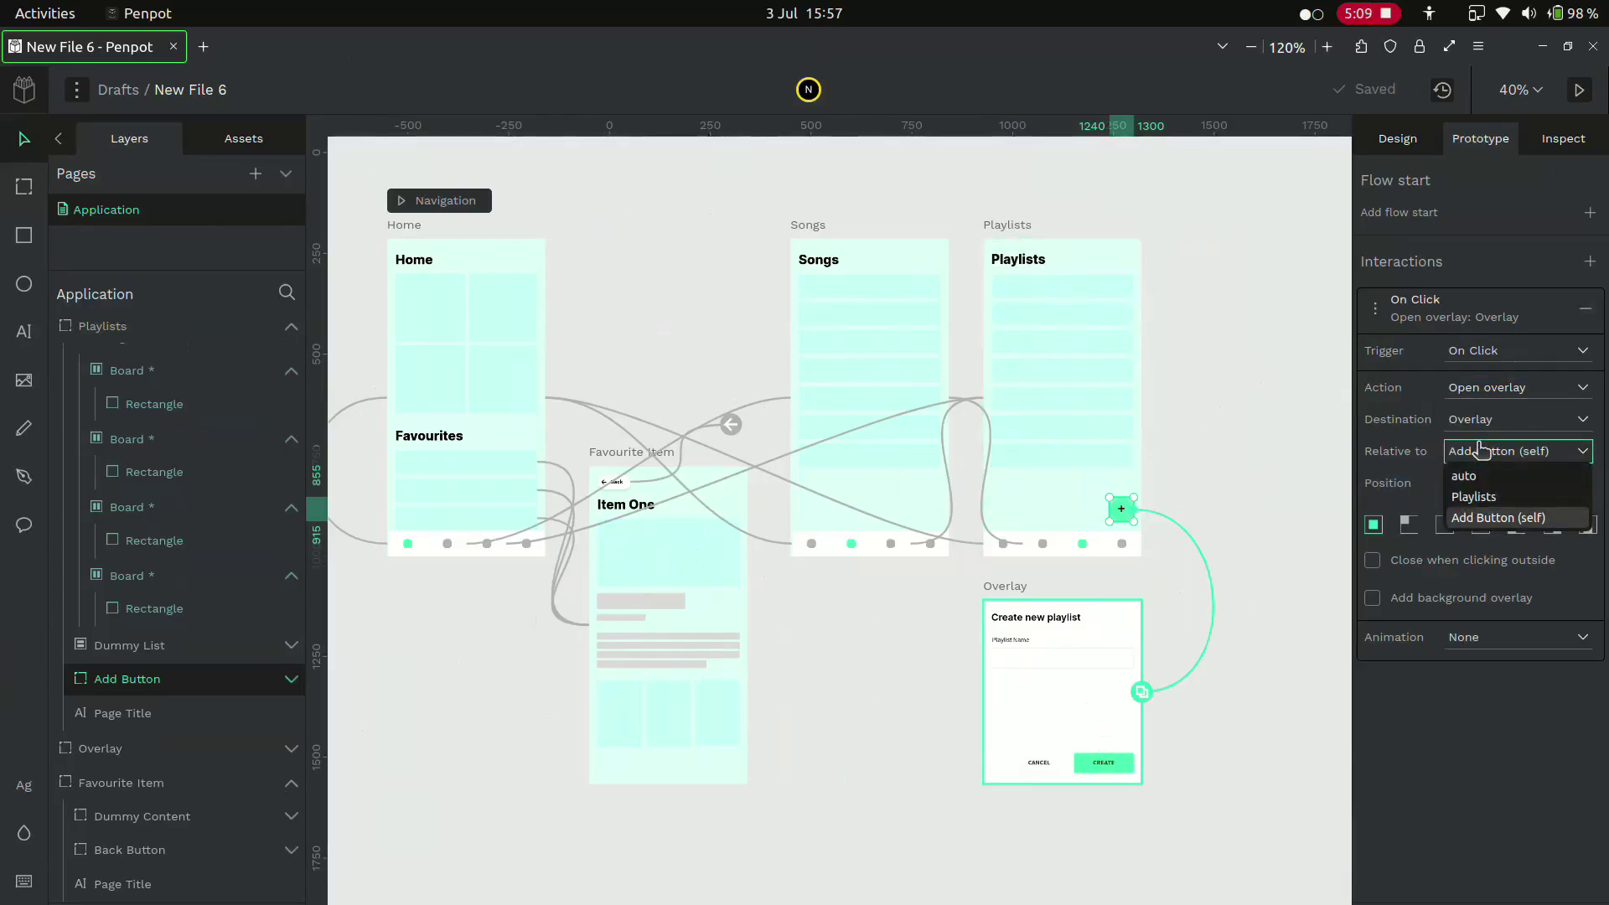
left_click(1475, 500)
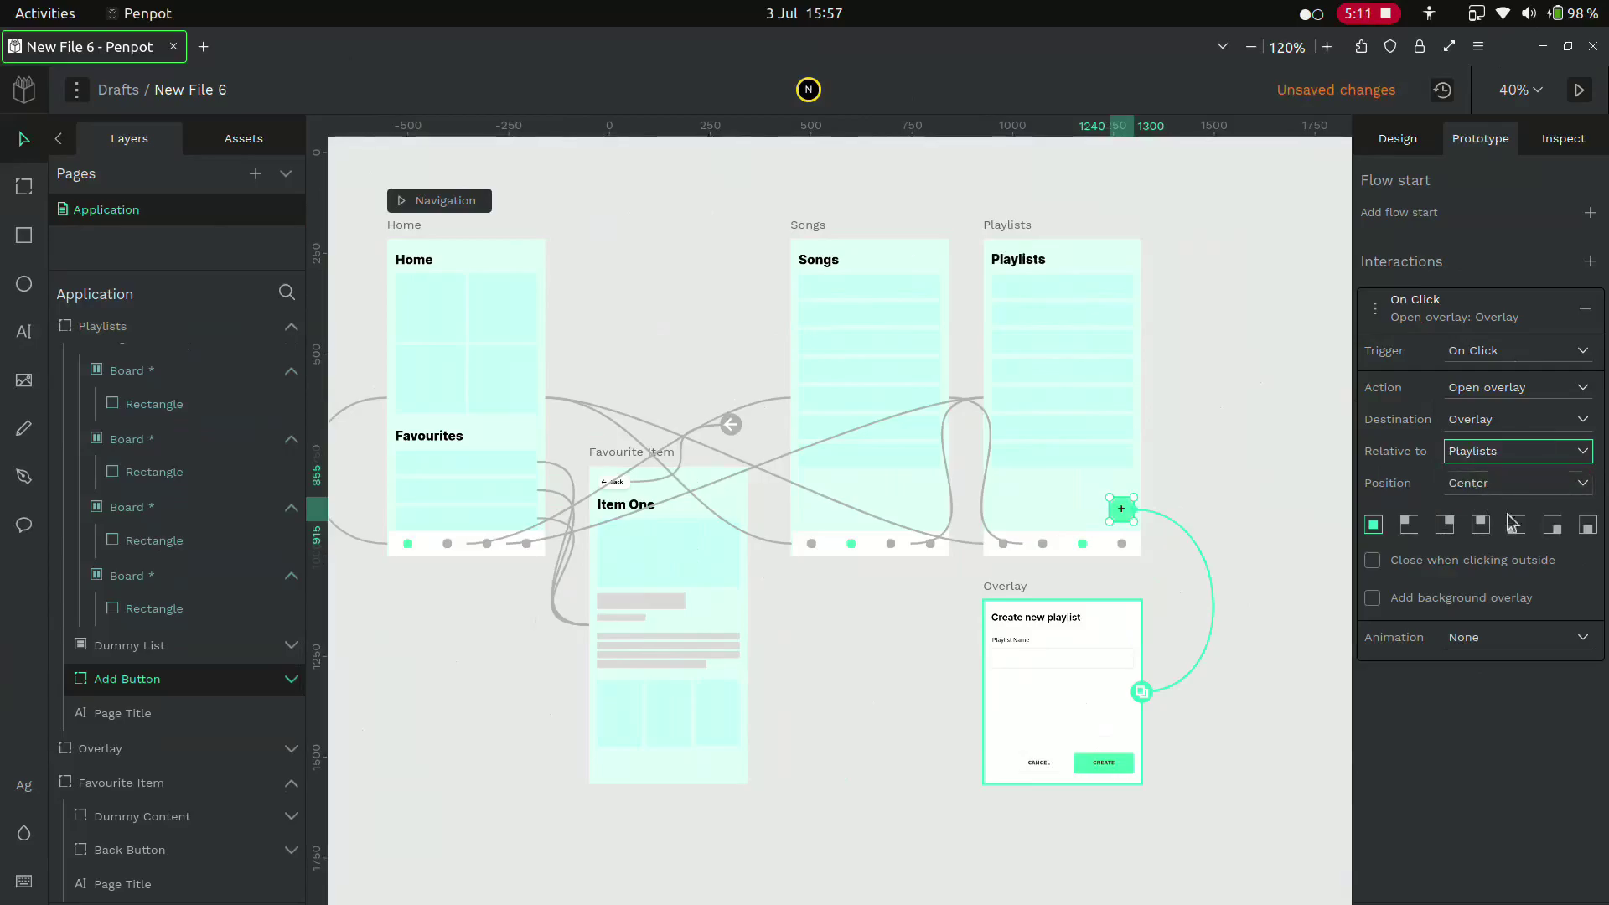
left_click(1590, 528)
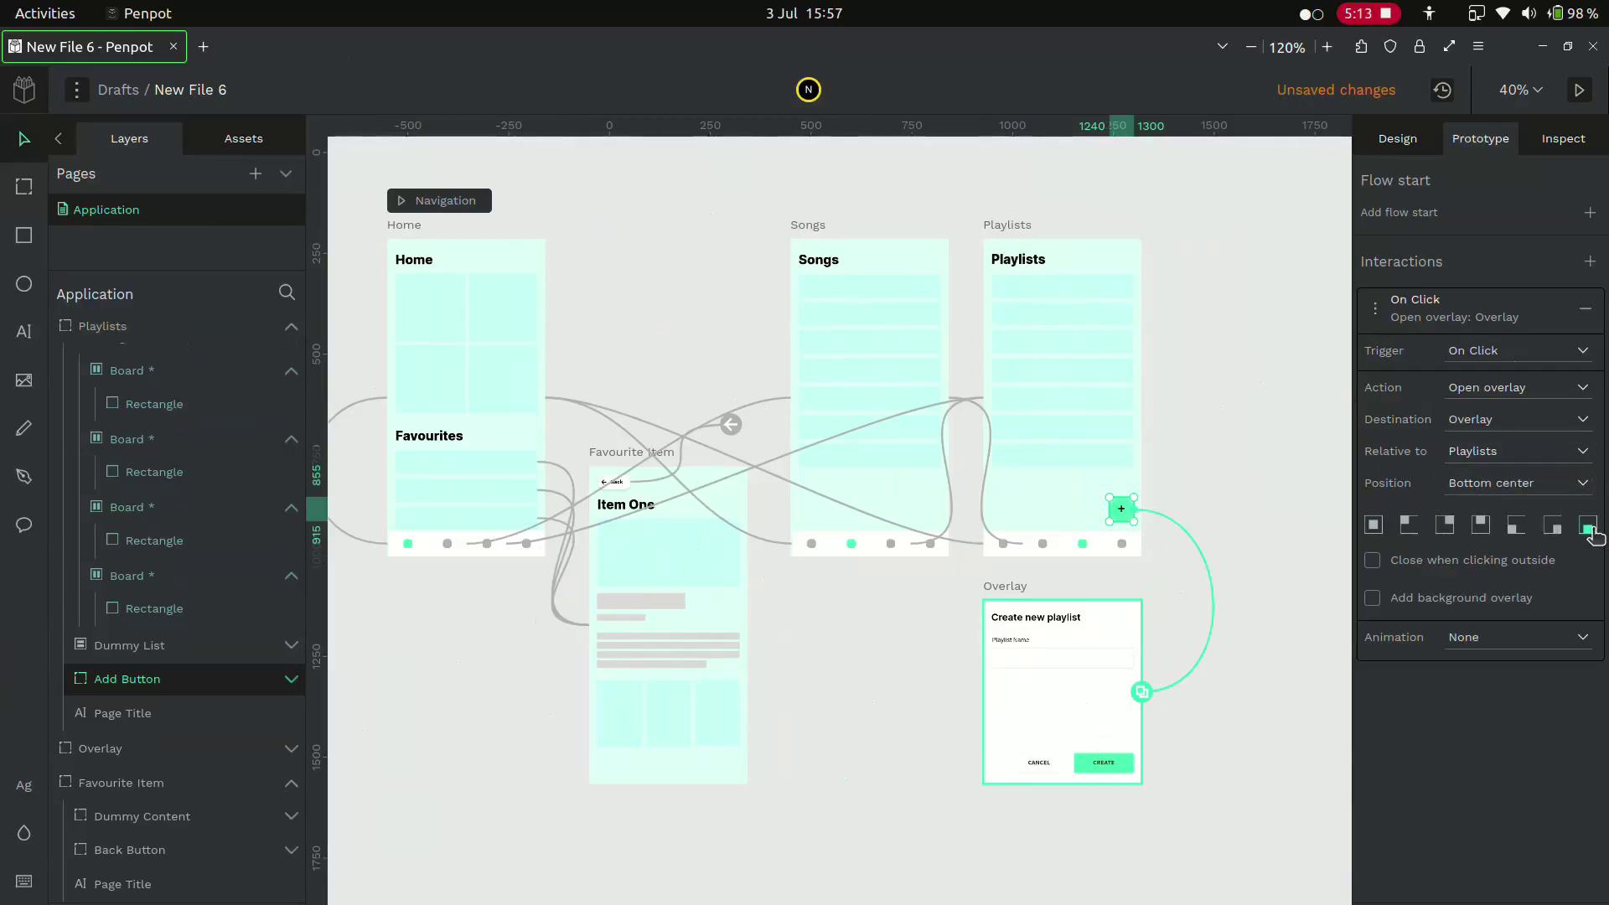
left_click(1371, 560)
left_click(1475, 637)
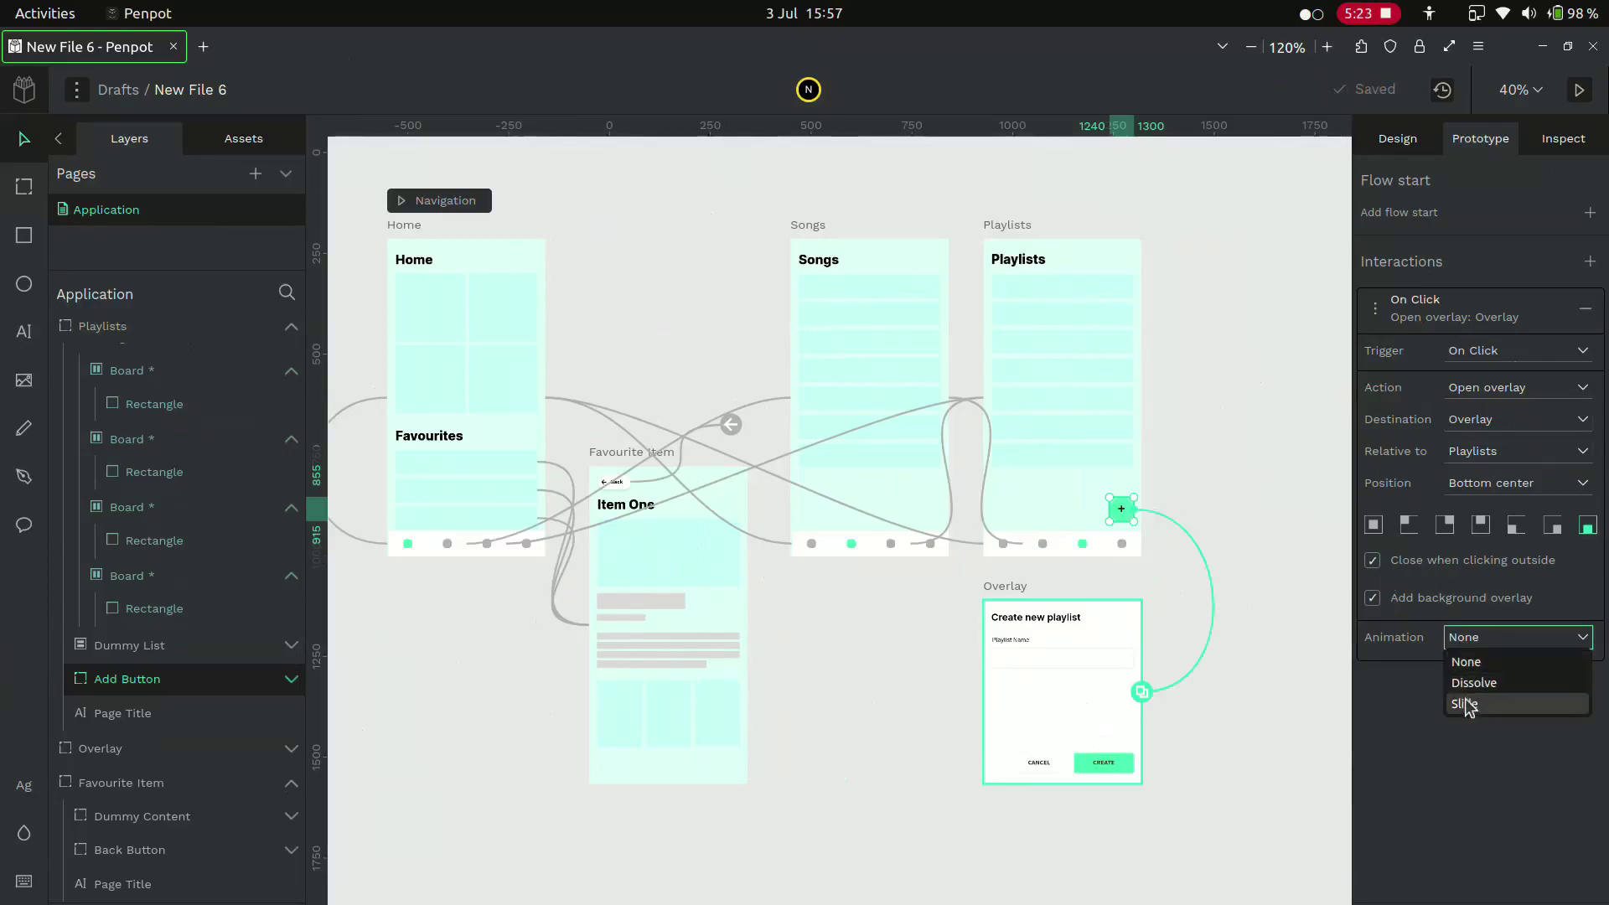
left_click(1466, 704)
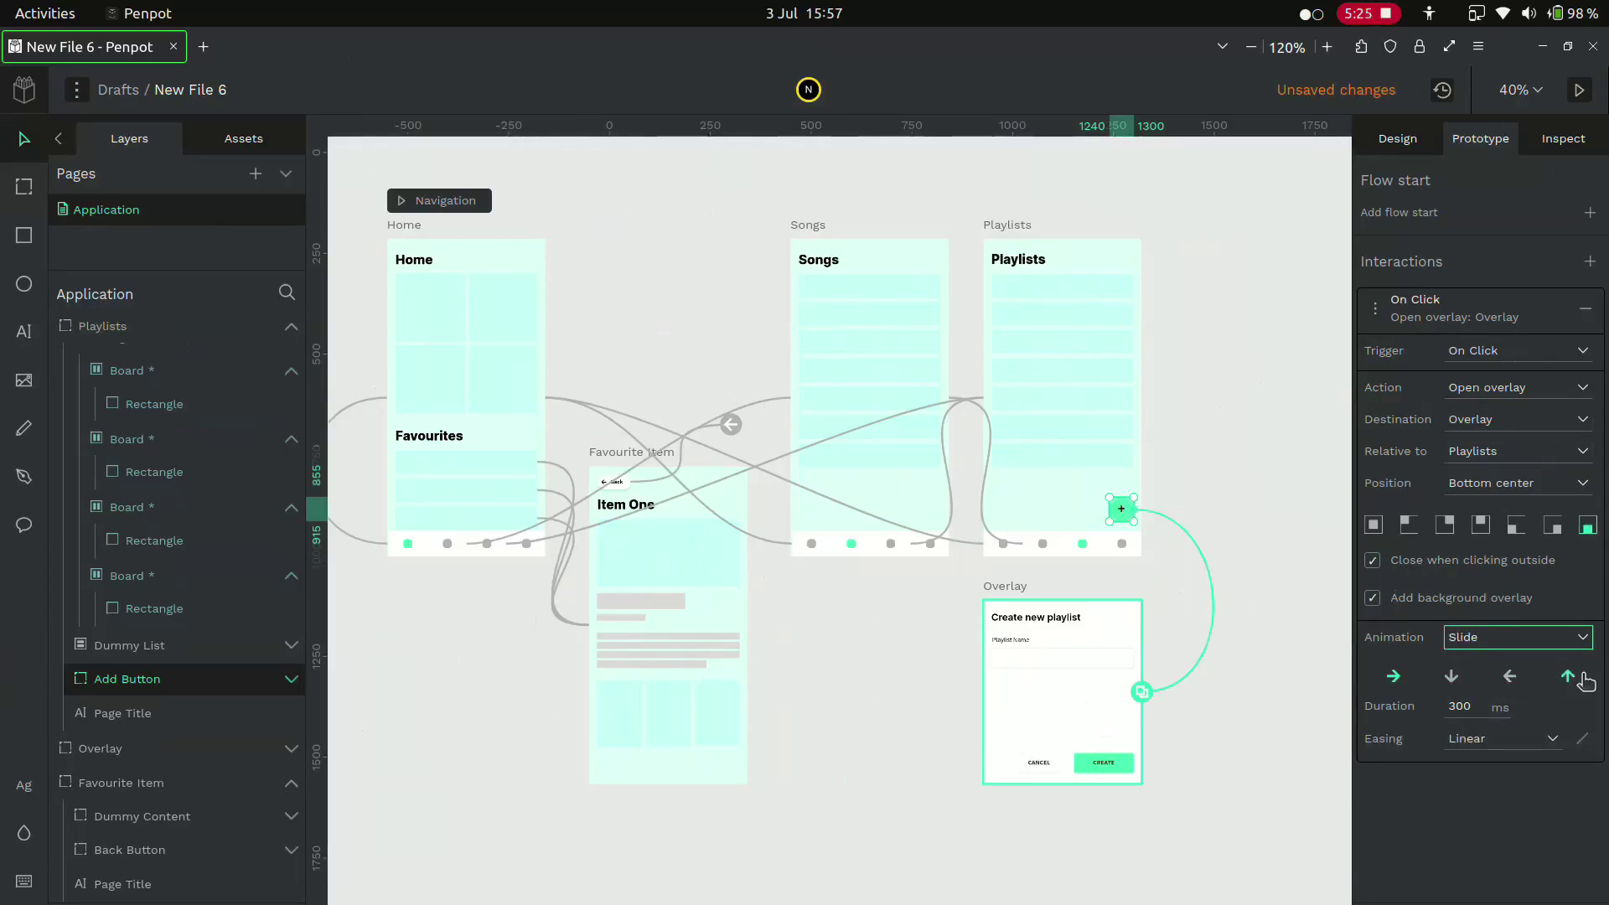
left_click(1581, 680)
left_click(1500, 738)
left_click(1458, 866)
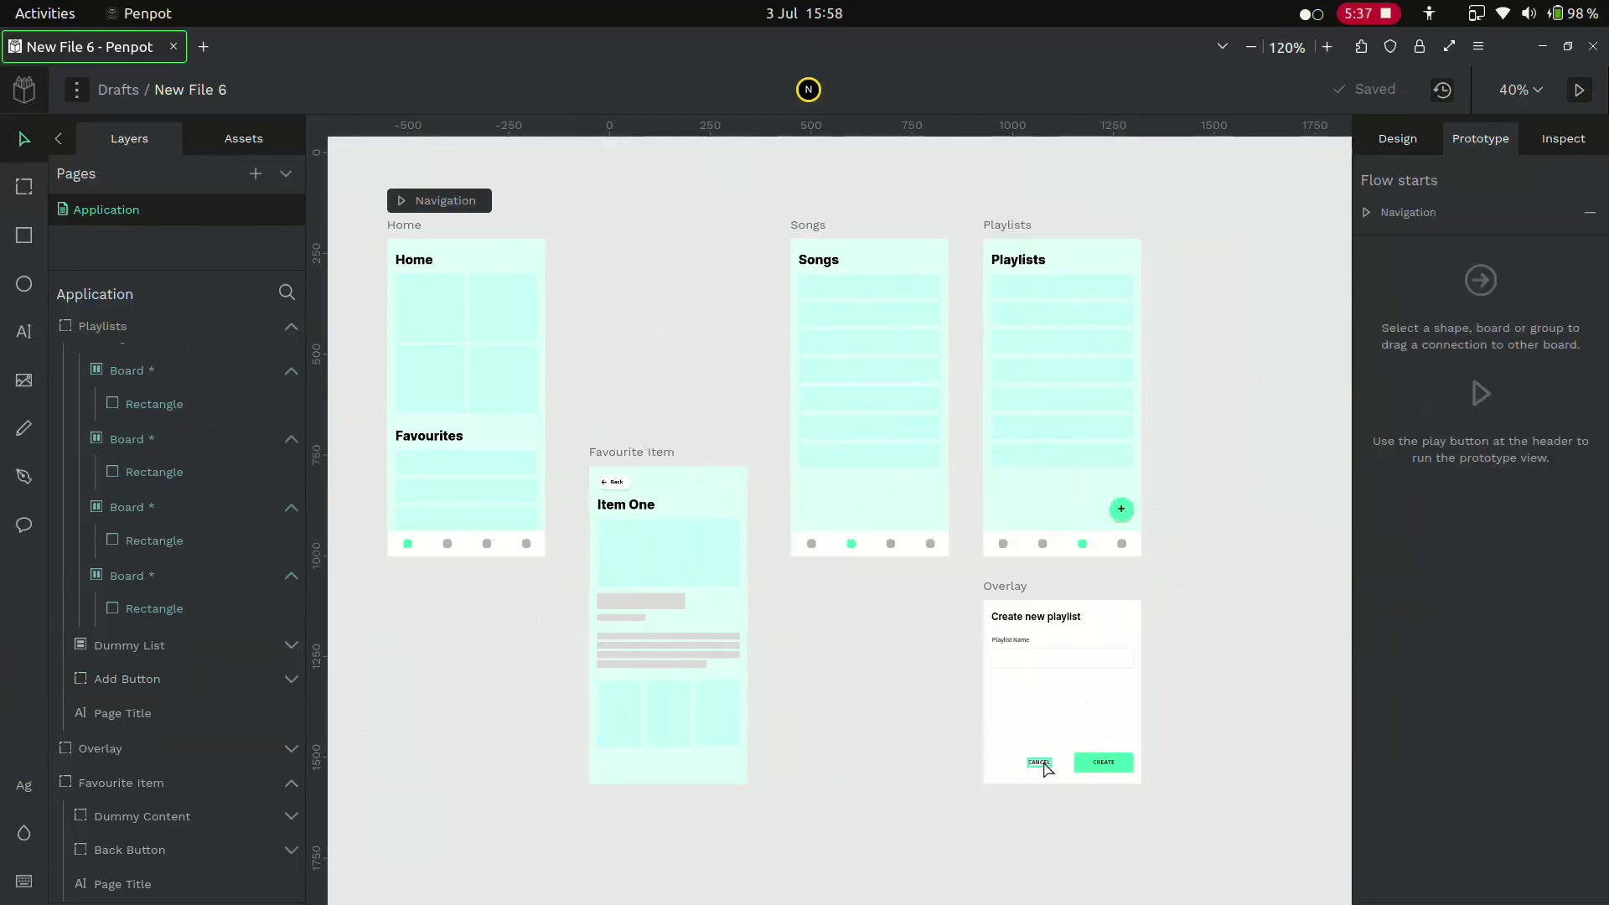
Give the Overlay's Cancel button an On Click Close overlay action with a Slide animation
double_click(1053, 764)
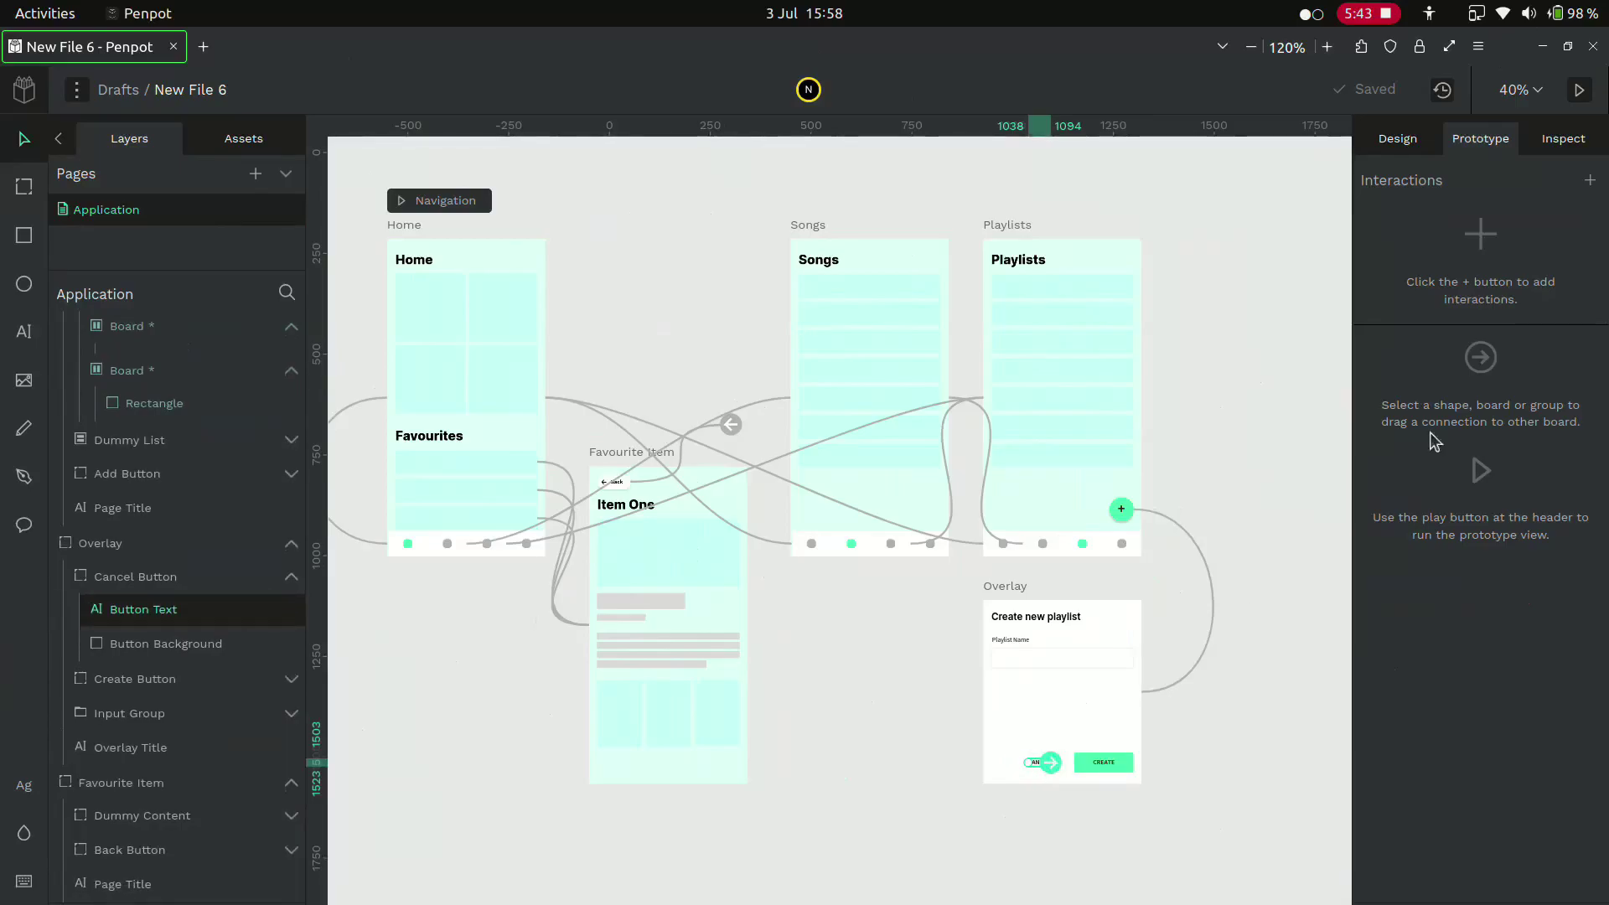
left_click(1589, 180)
left_click(1500, 232)
left_click(1500, 305)
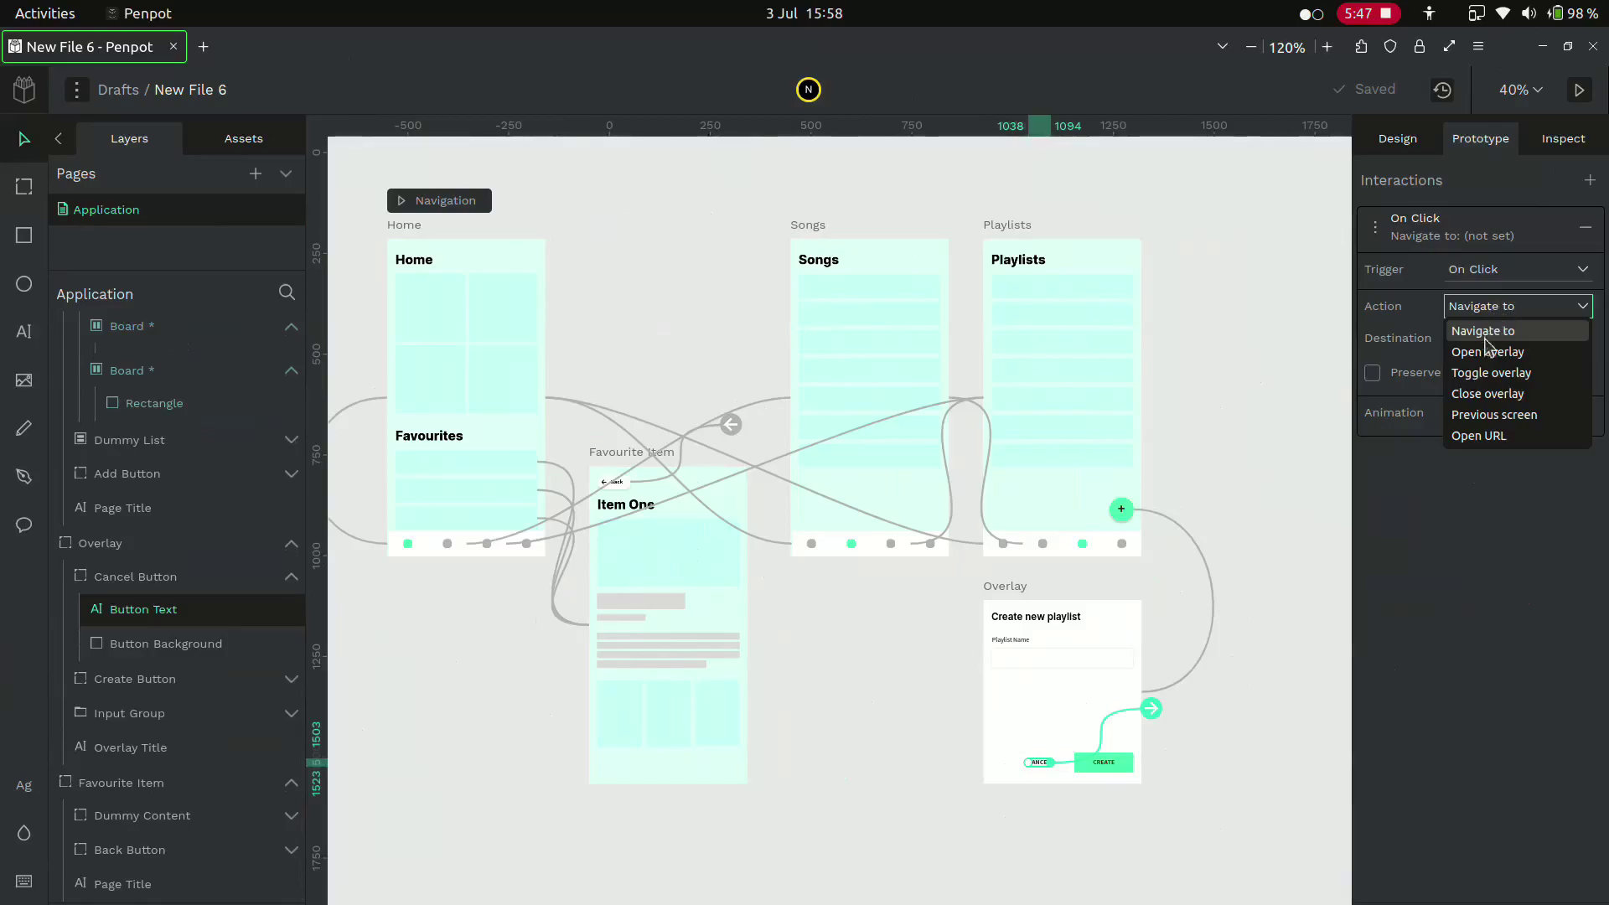
left_click(1483, 325)
left_click(1475, 391)
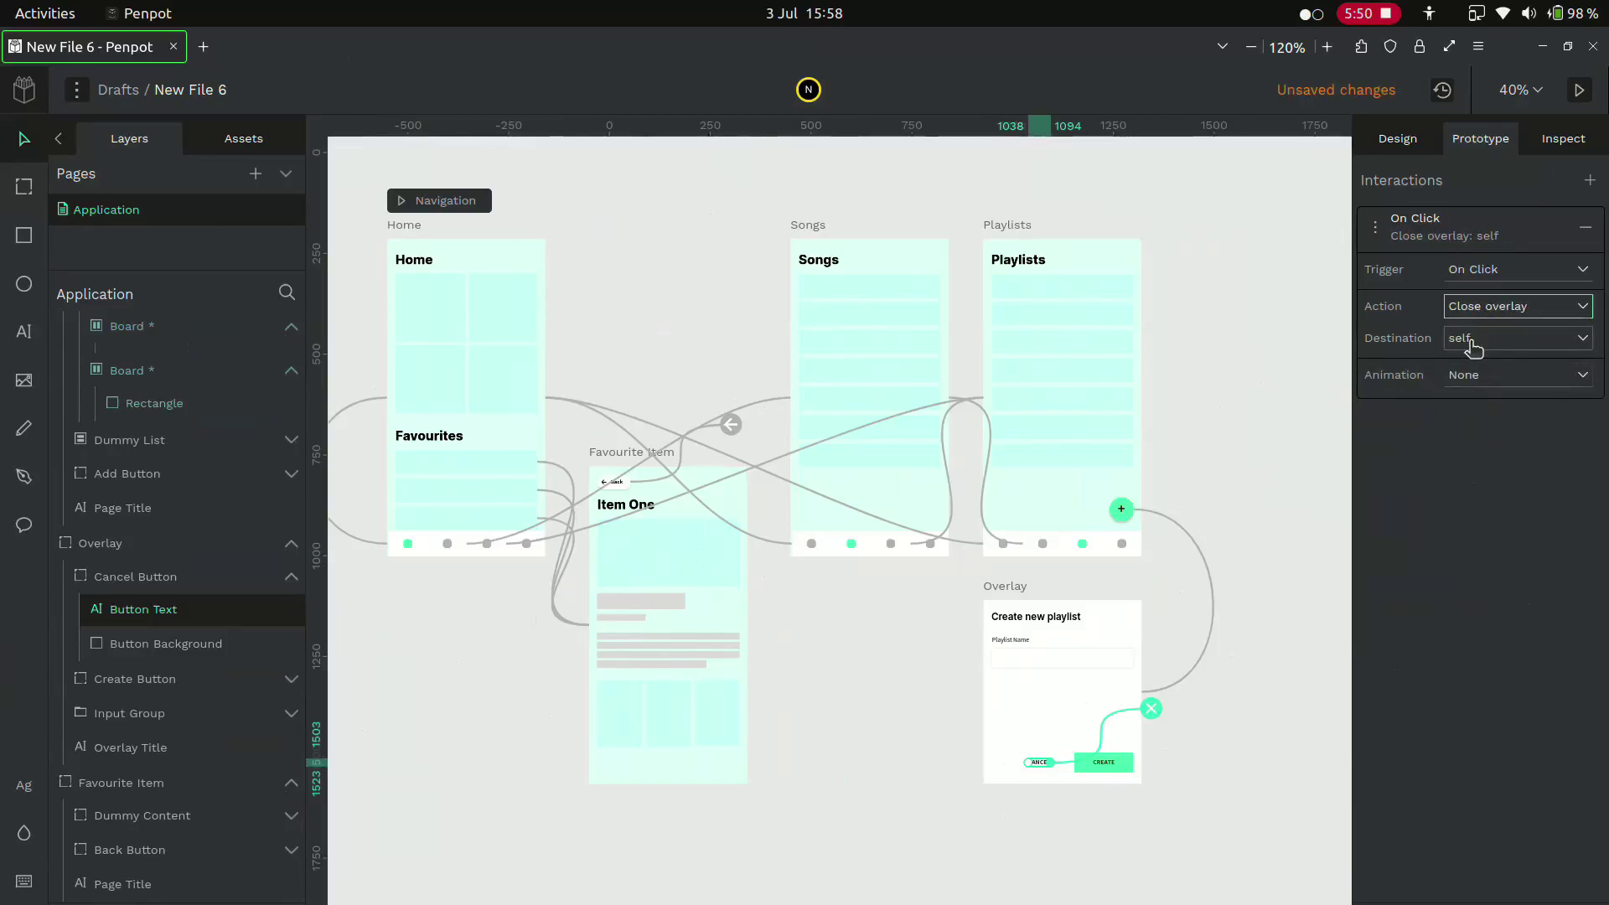
left_click(1477, 374)
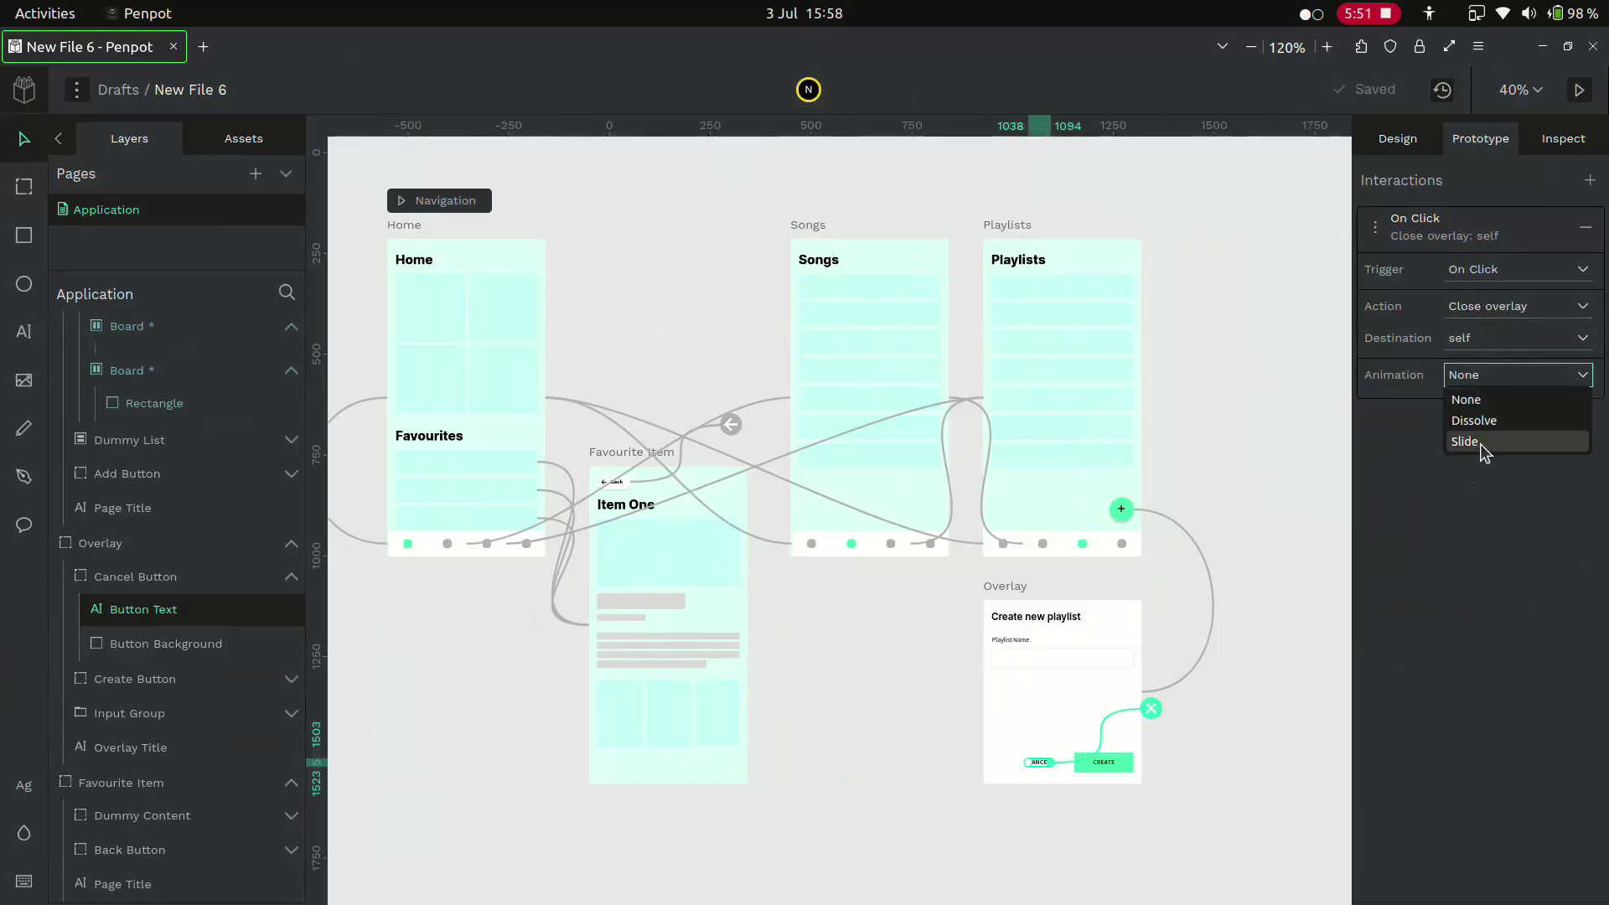
left_click(1479, 444)
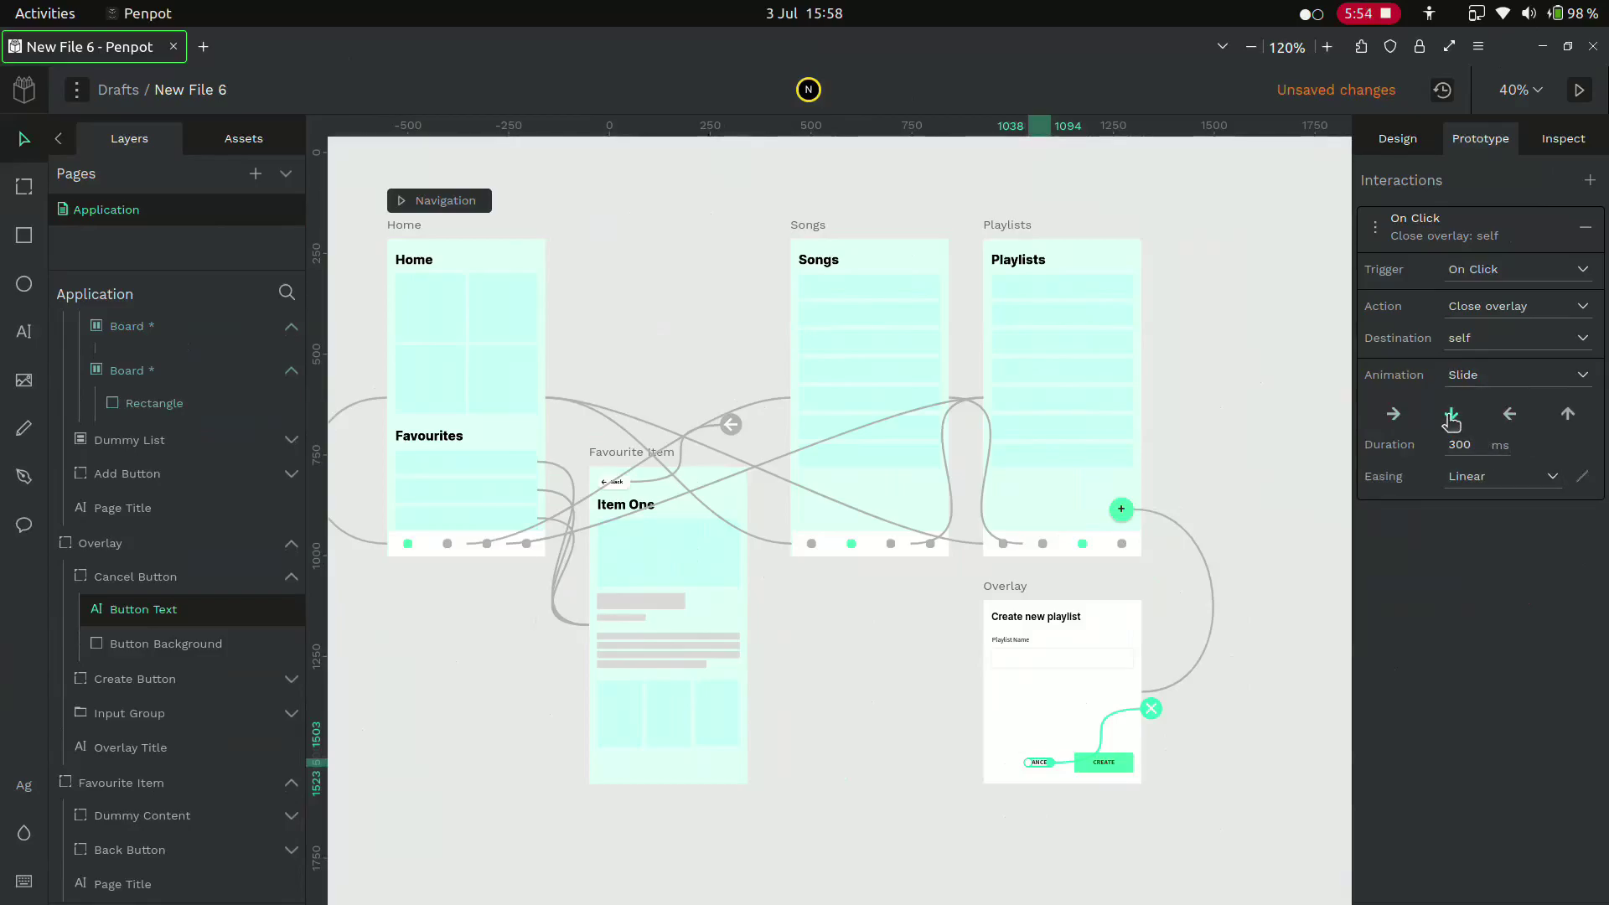
left_click(1520, 479)
key("Escape")
key("Escape")
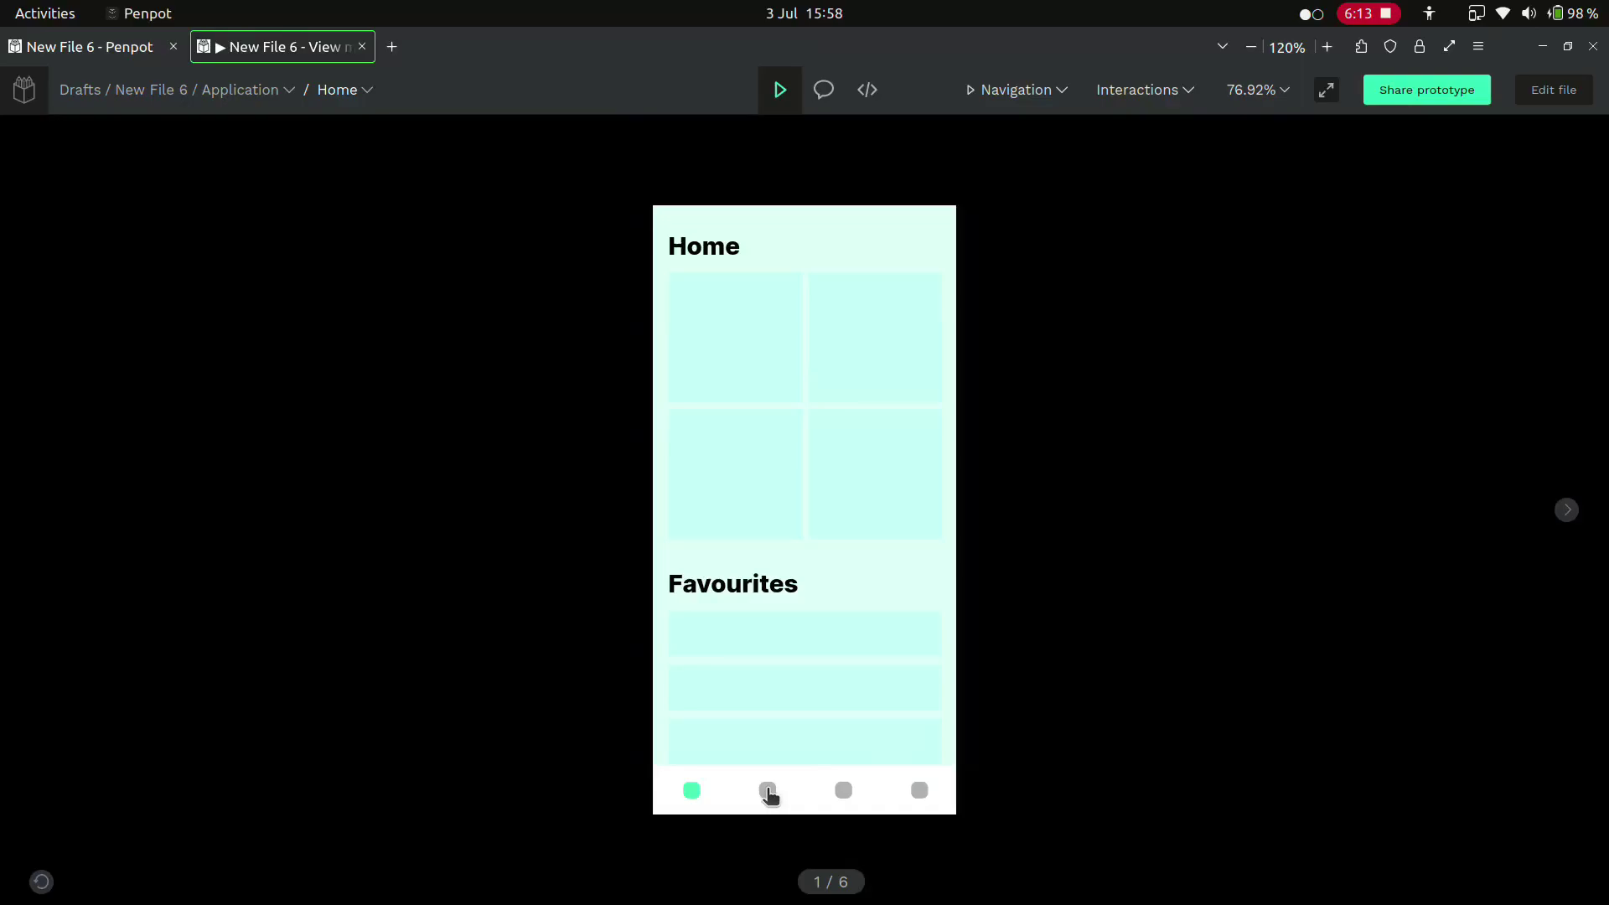
In the preview, move between Songs, Playlists, Songs and Home using the bottom nav icons
left_click(768, 791)
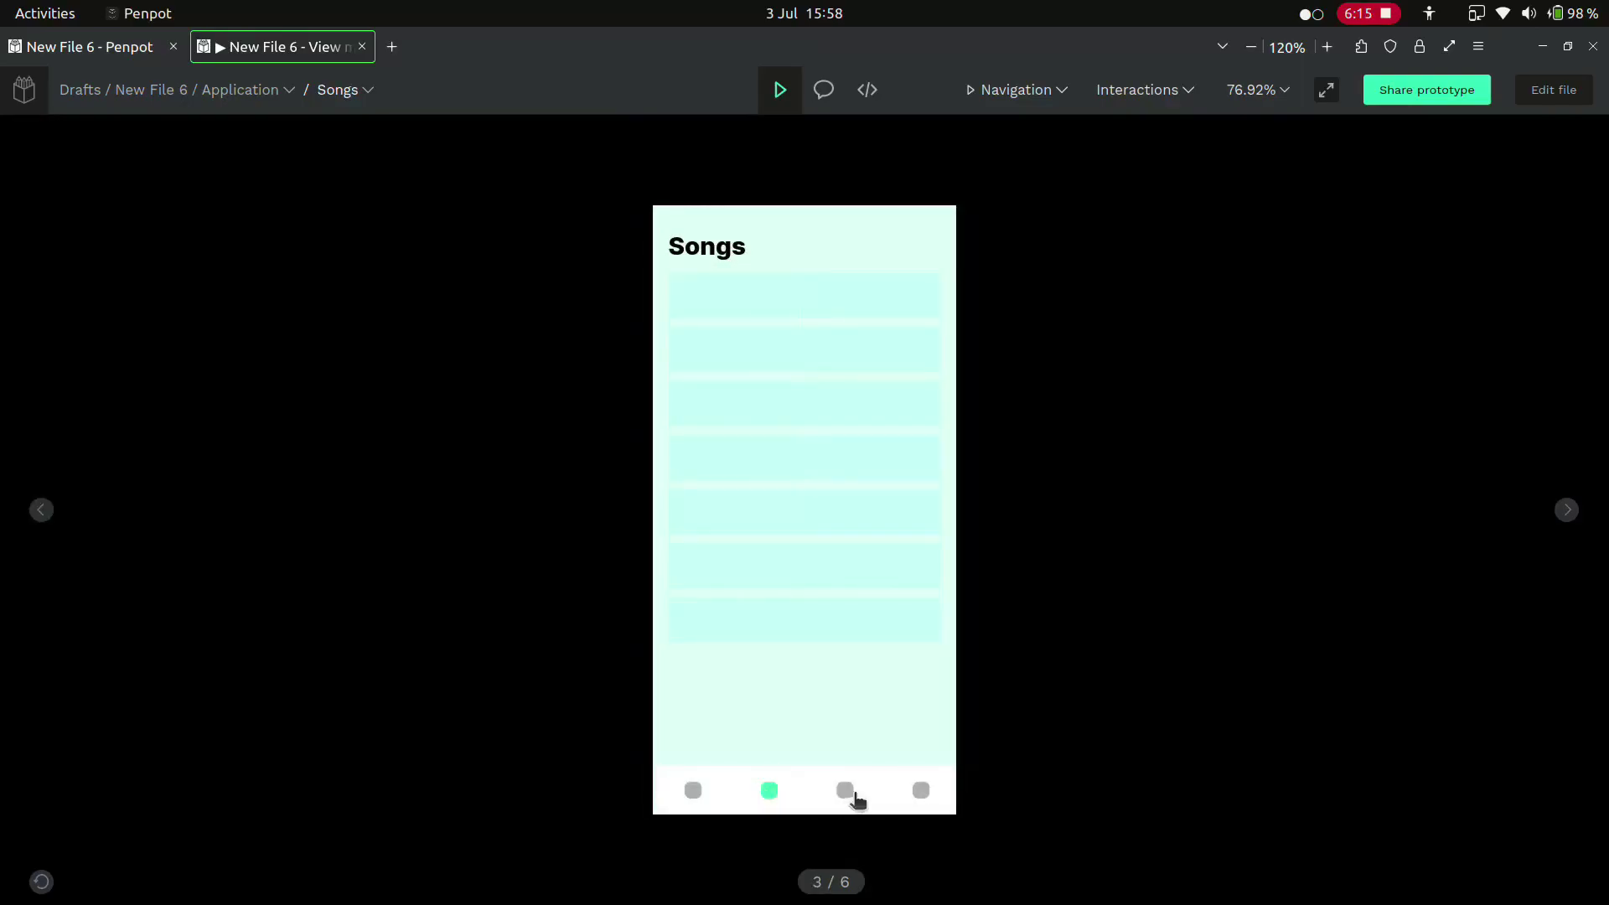
left_click(846, 790)
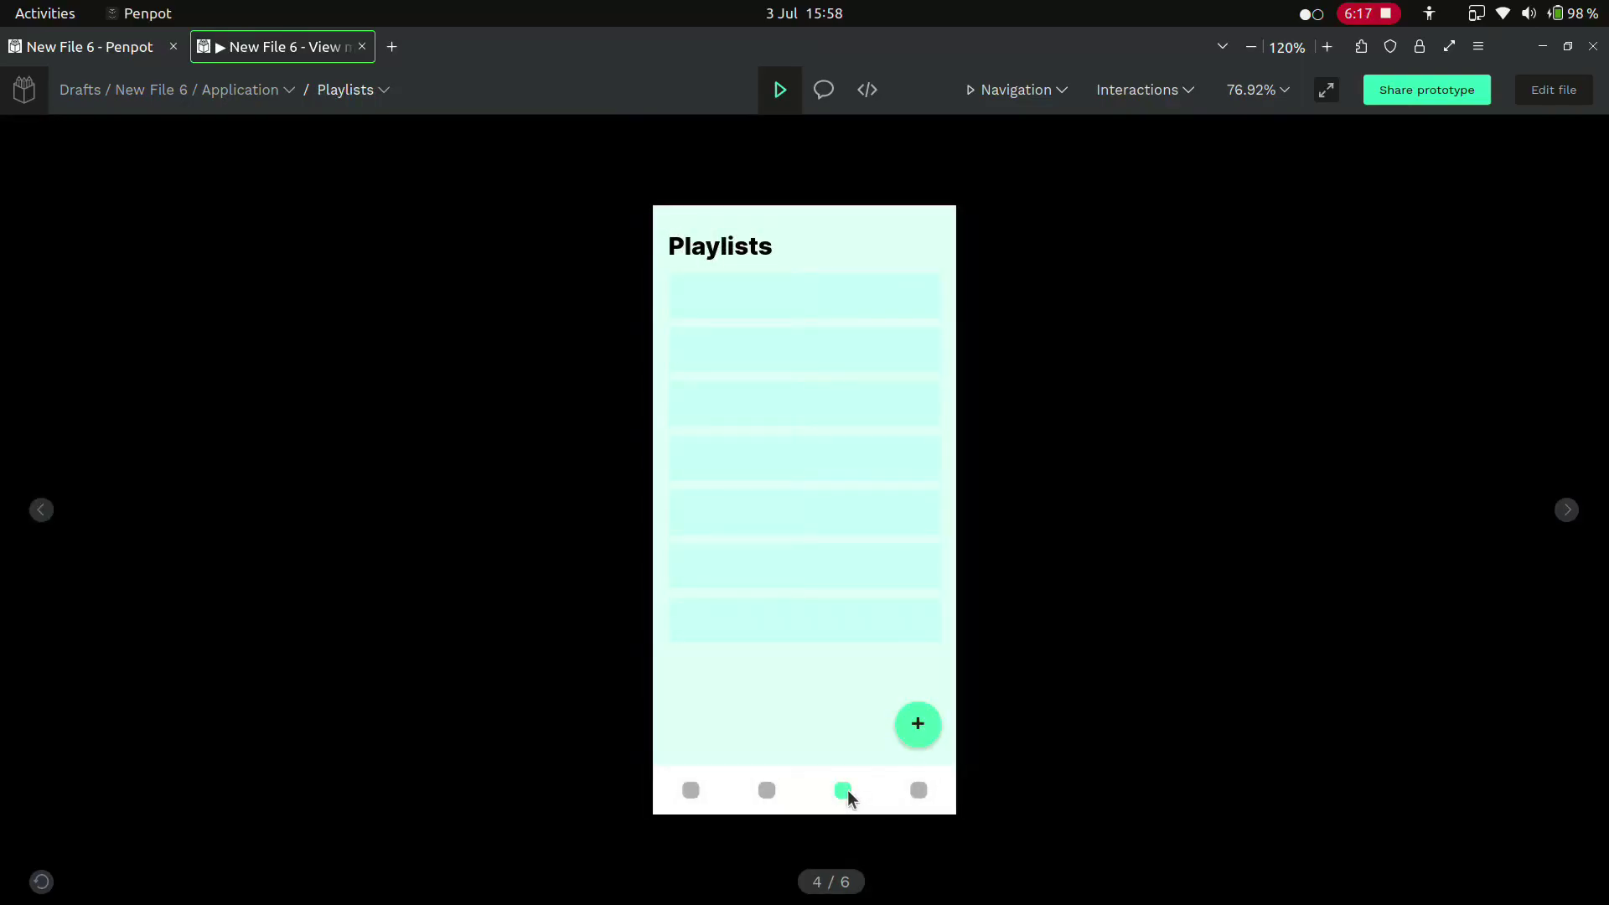
left_click(768, 791)
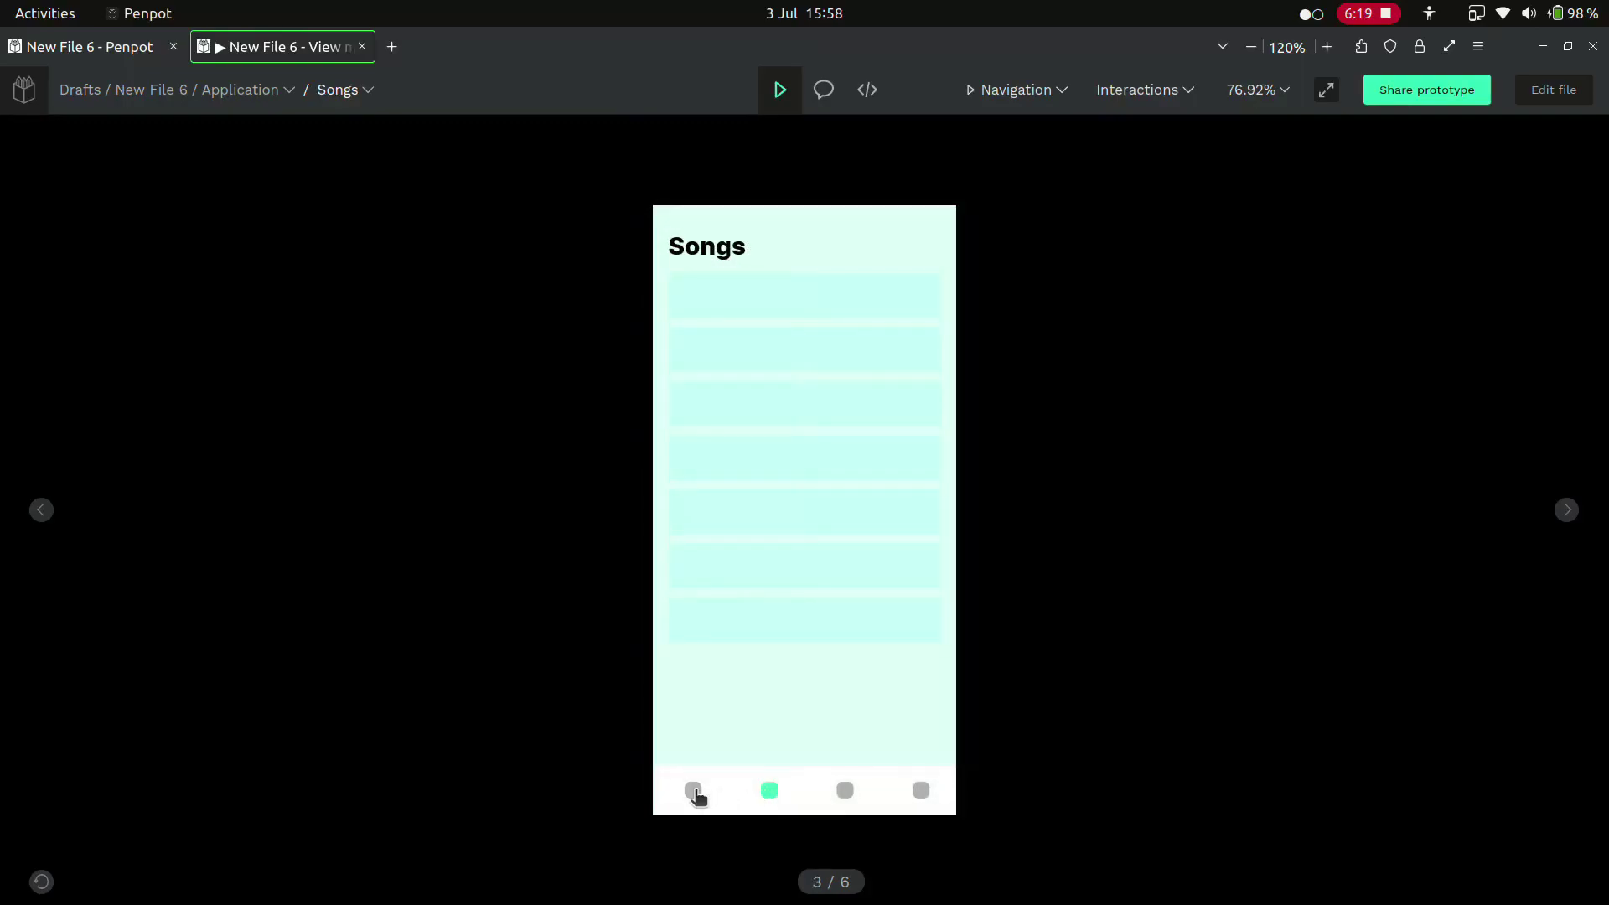
left_click(692, 791)
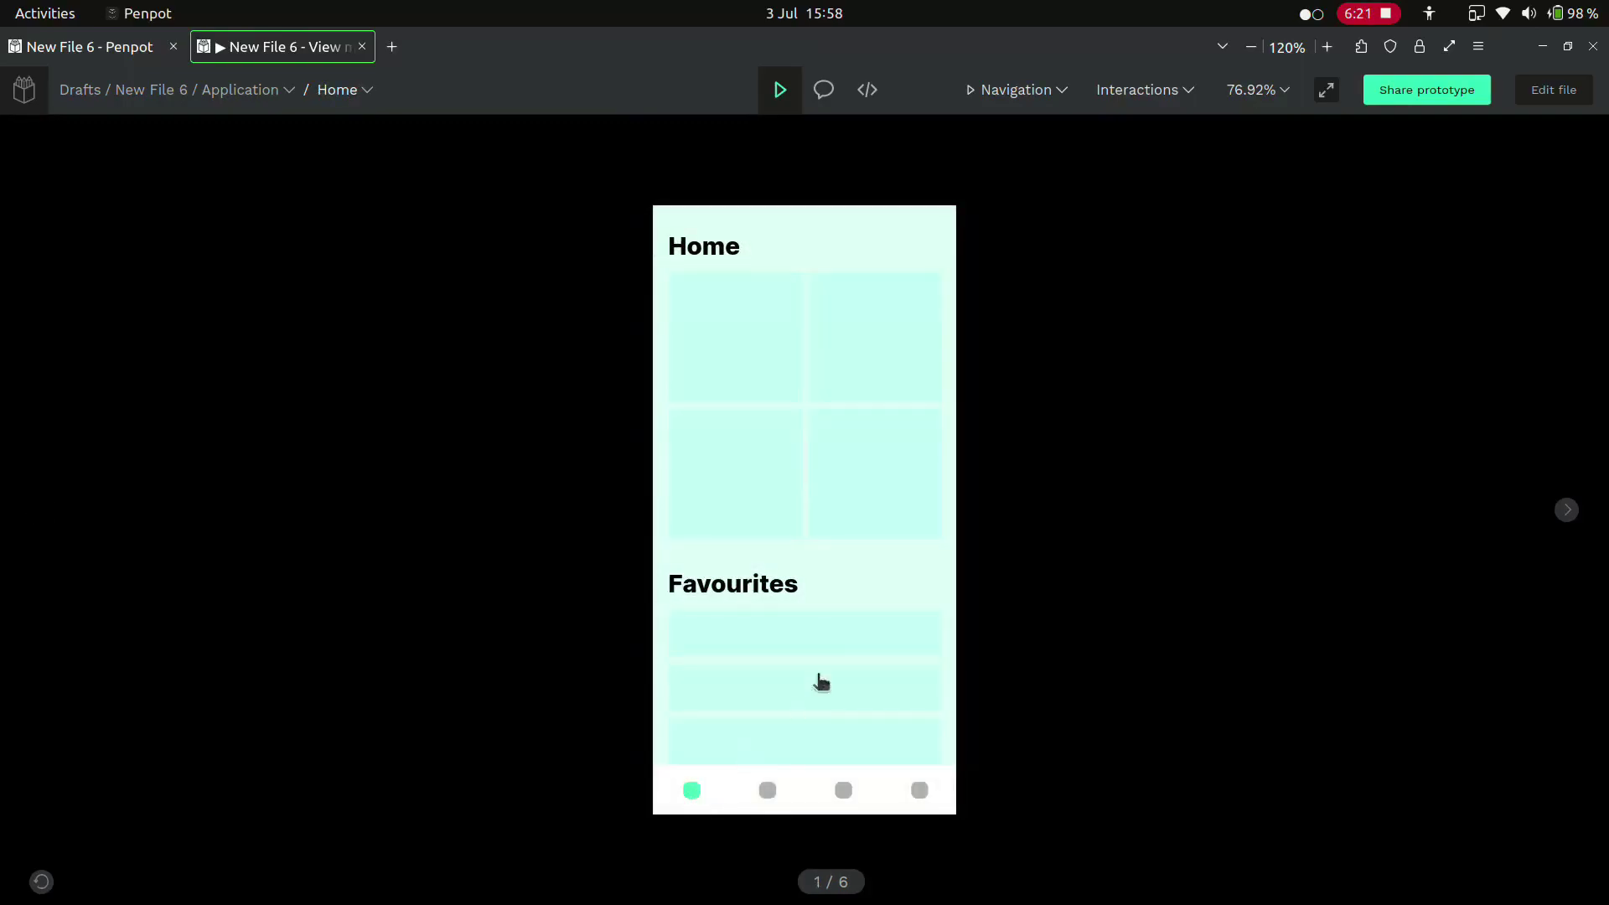
Open Item One from different Favourites rows, using Back to return Home between tries
left_click(828, 646)
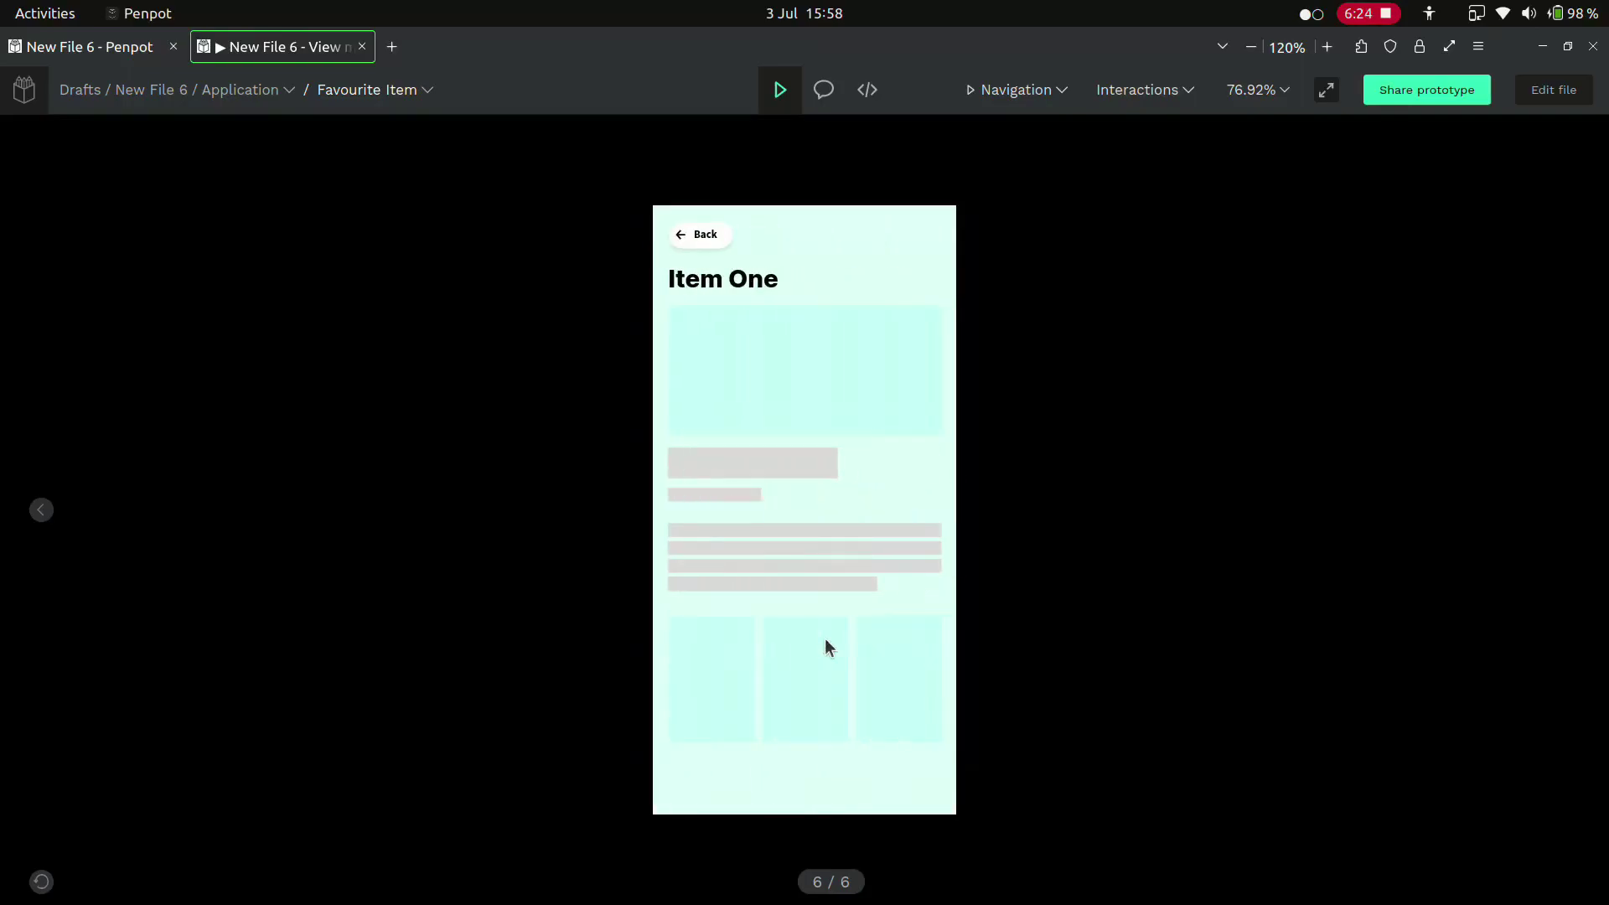
left_click(681, 236)
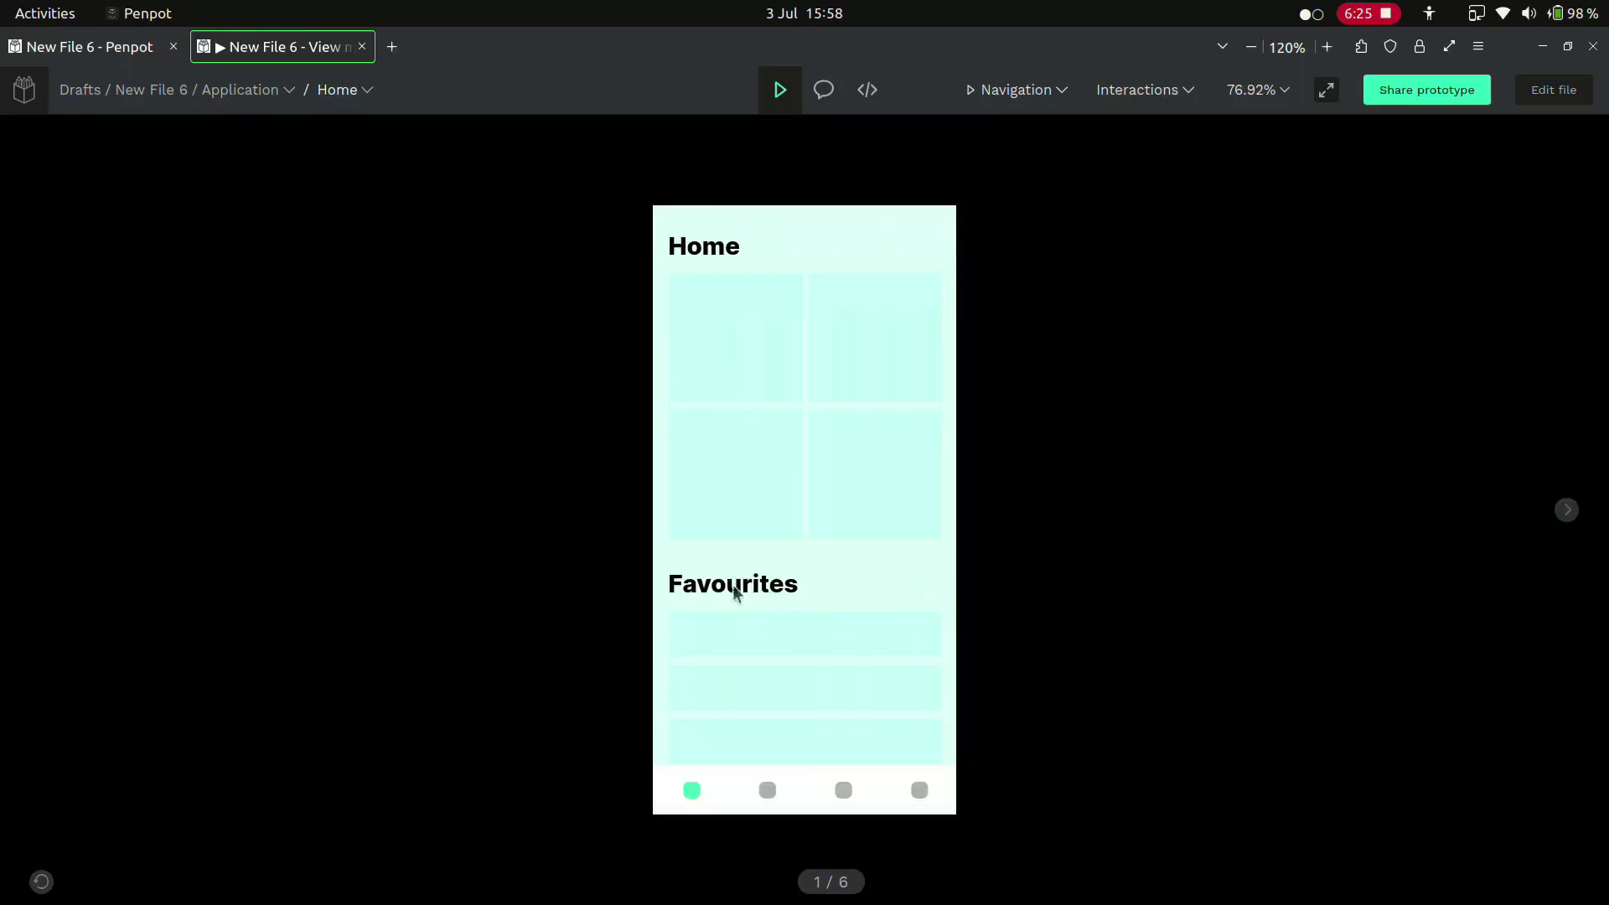
left_click(747, 692)
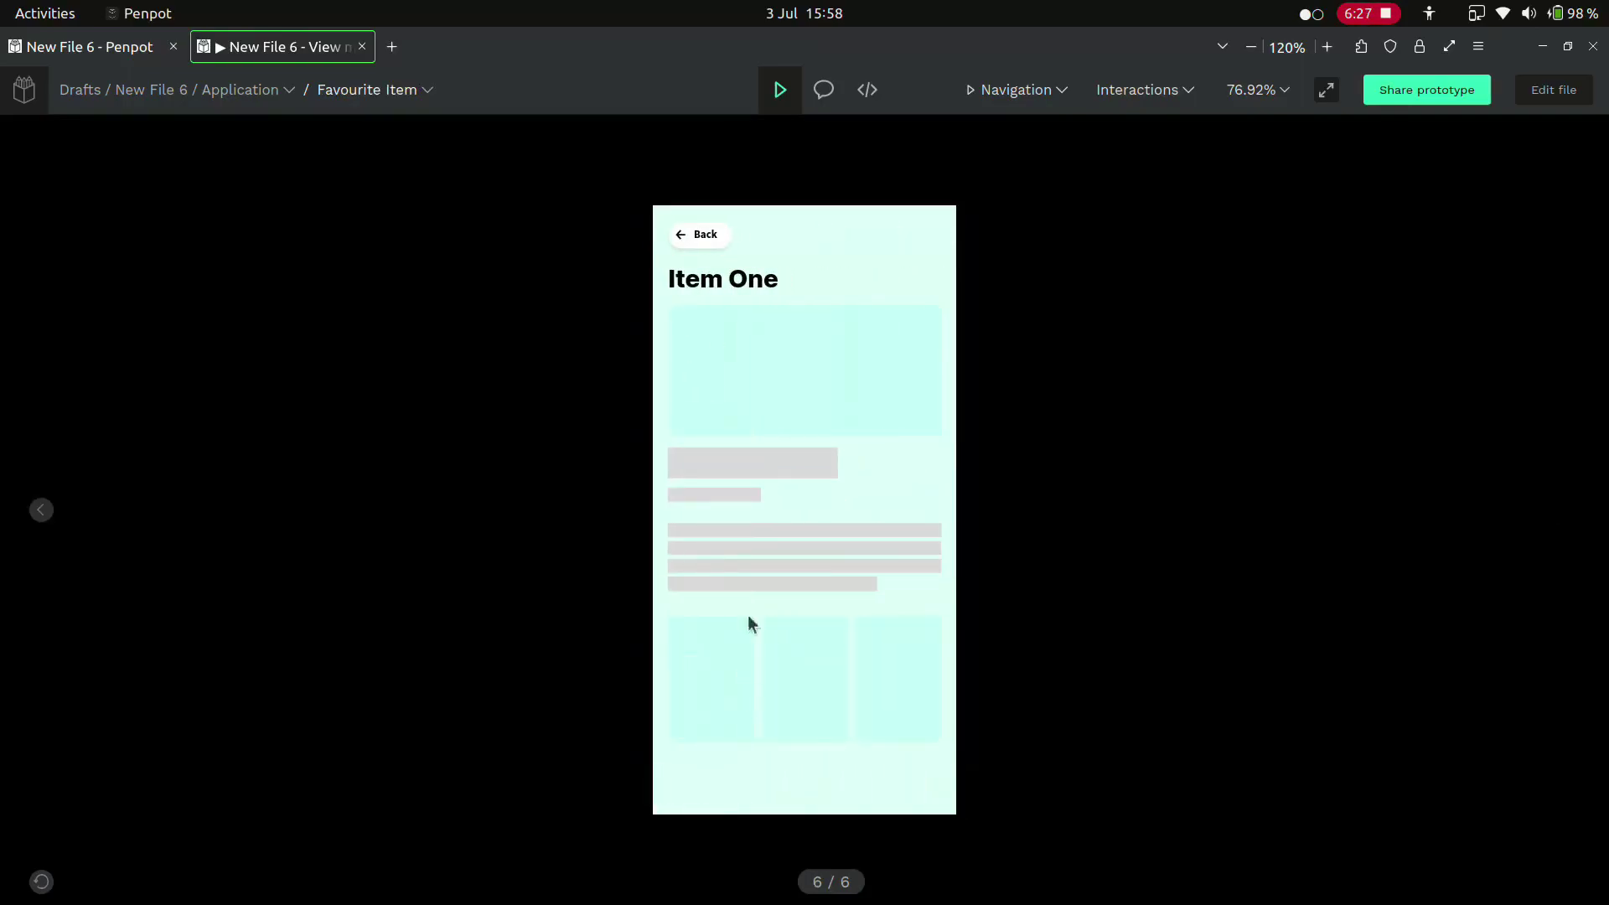
left_click(685, 241)
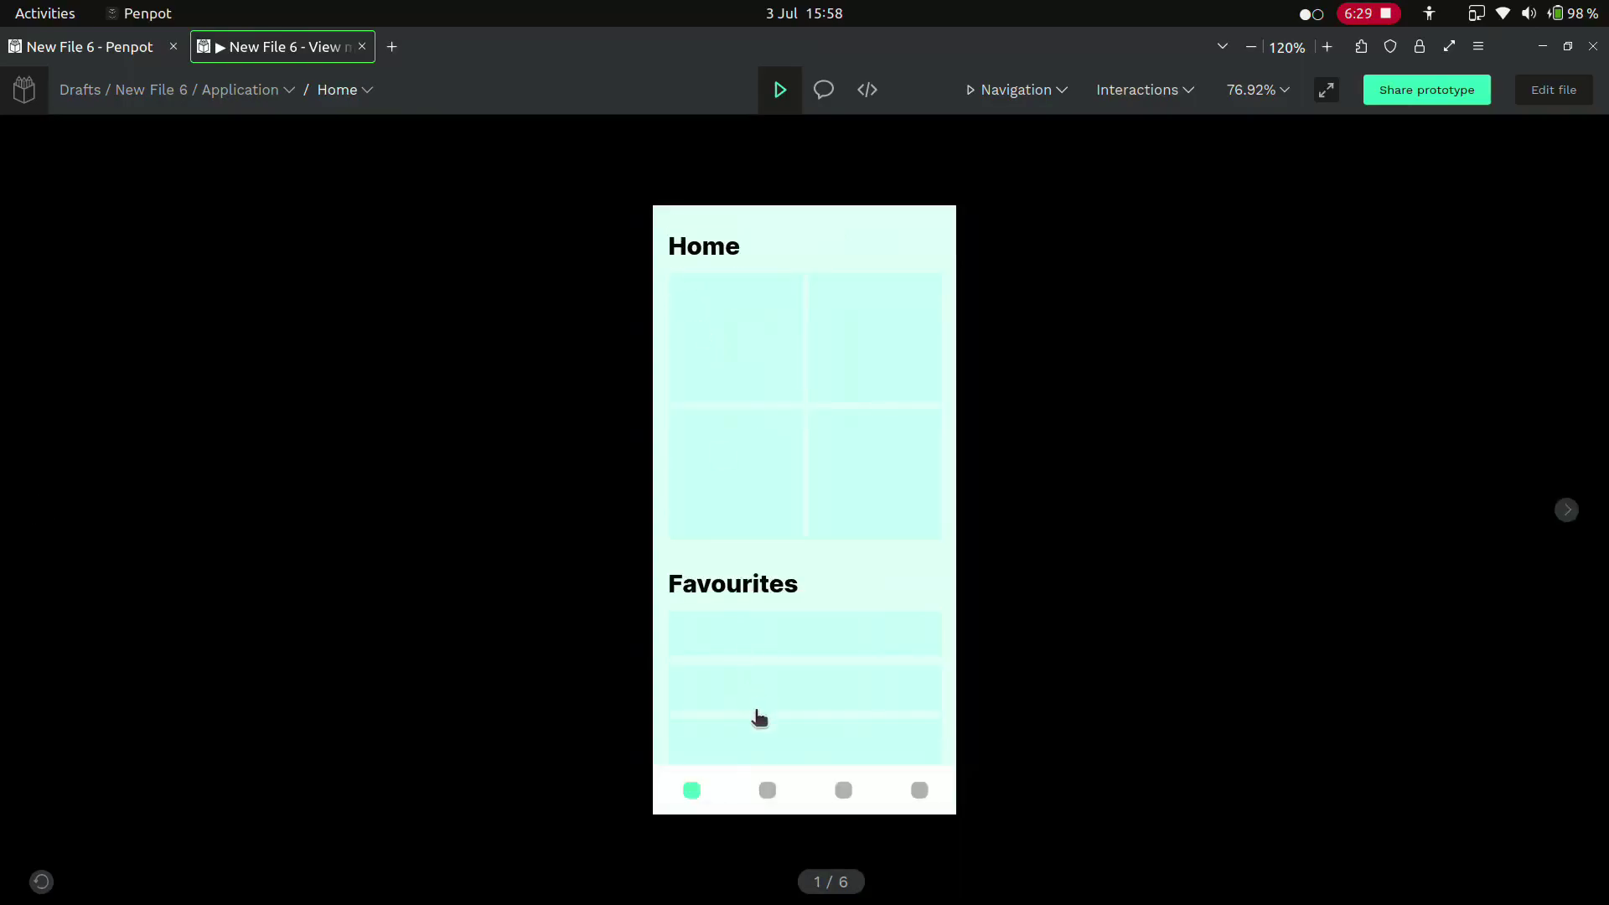
left_click(758, 752)
From Home, go to Playlists and open the Create new playlist sheet, dismiss it outside, then reopen it
left_click(702, 241)
left_click(848, 787)
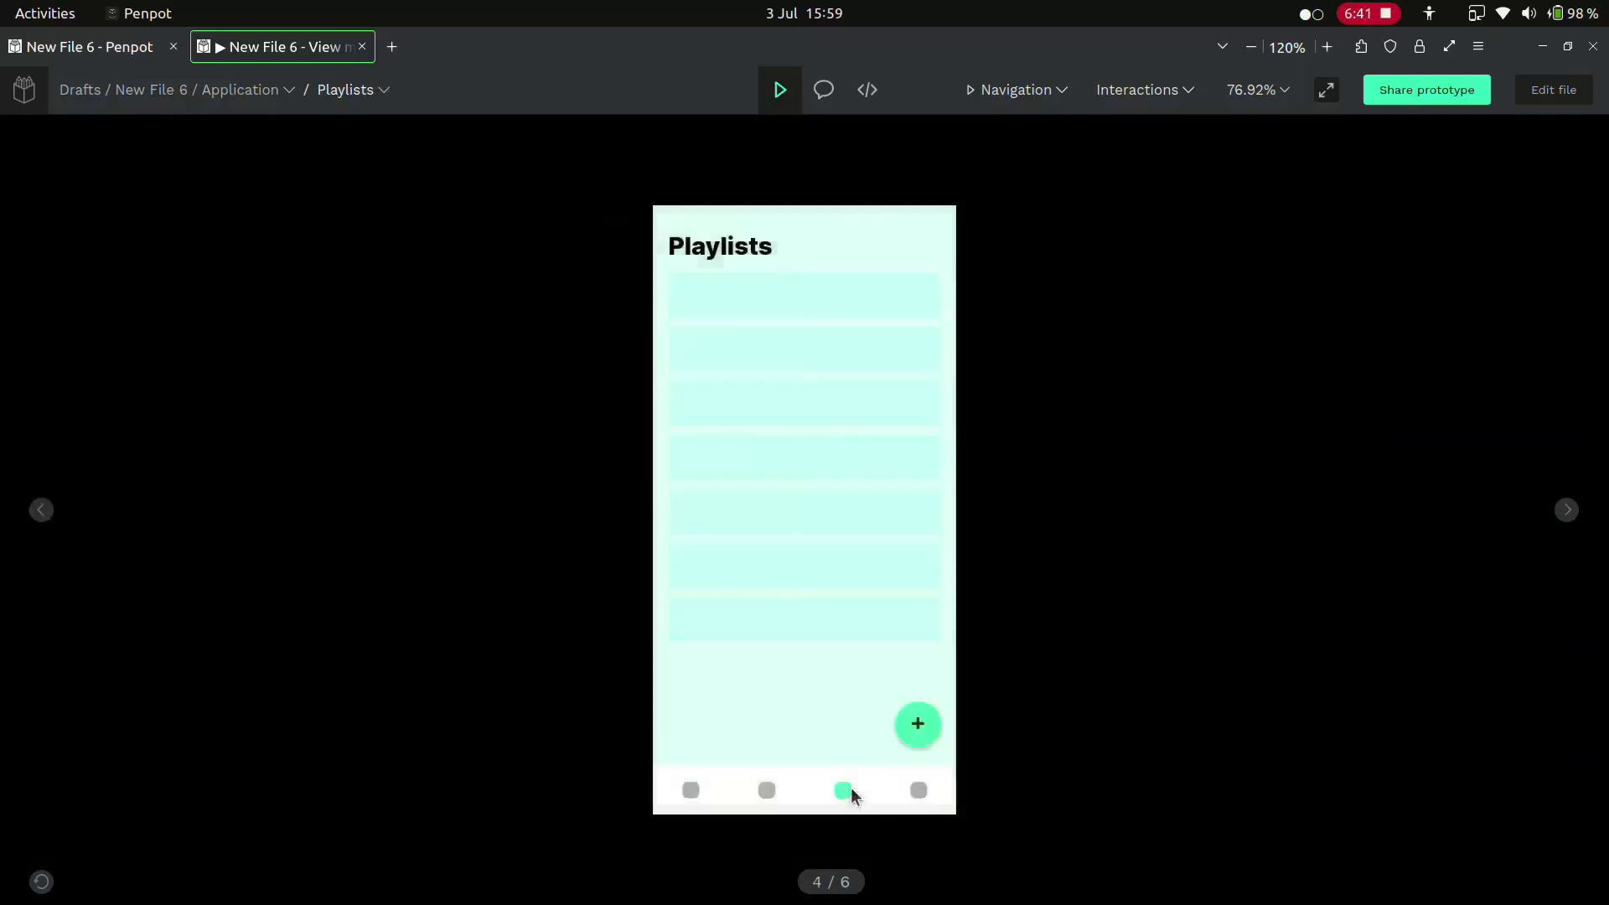
left_click(917, 728)
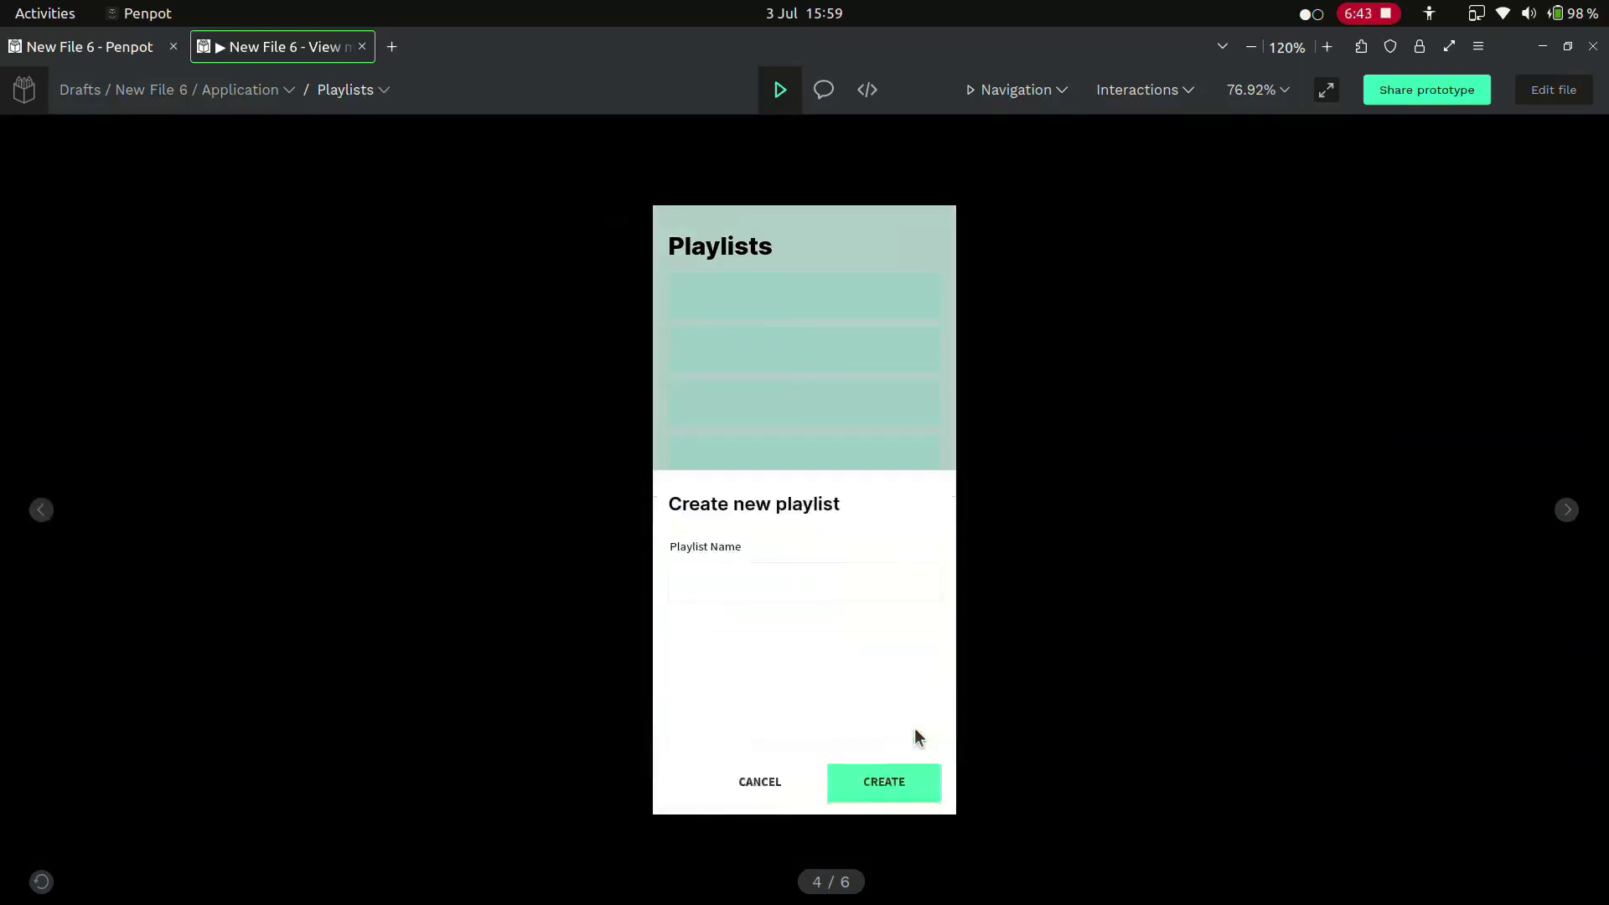
left_click(722, 335)
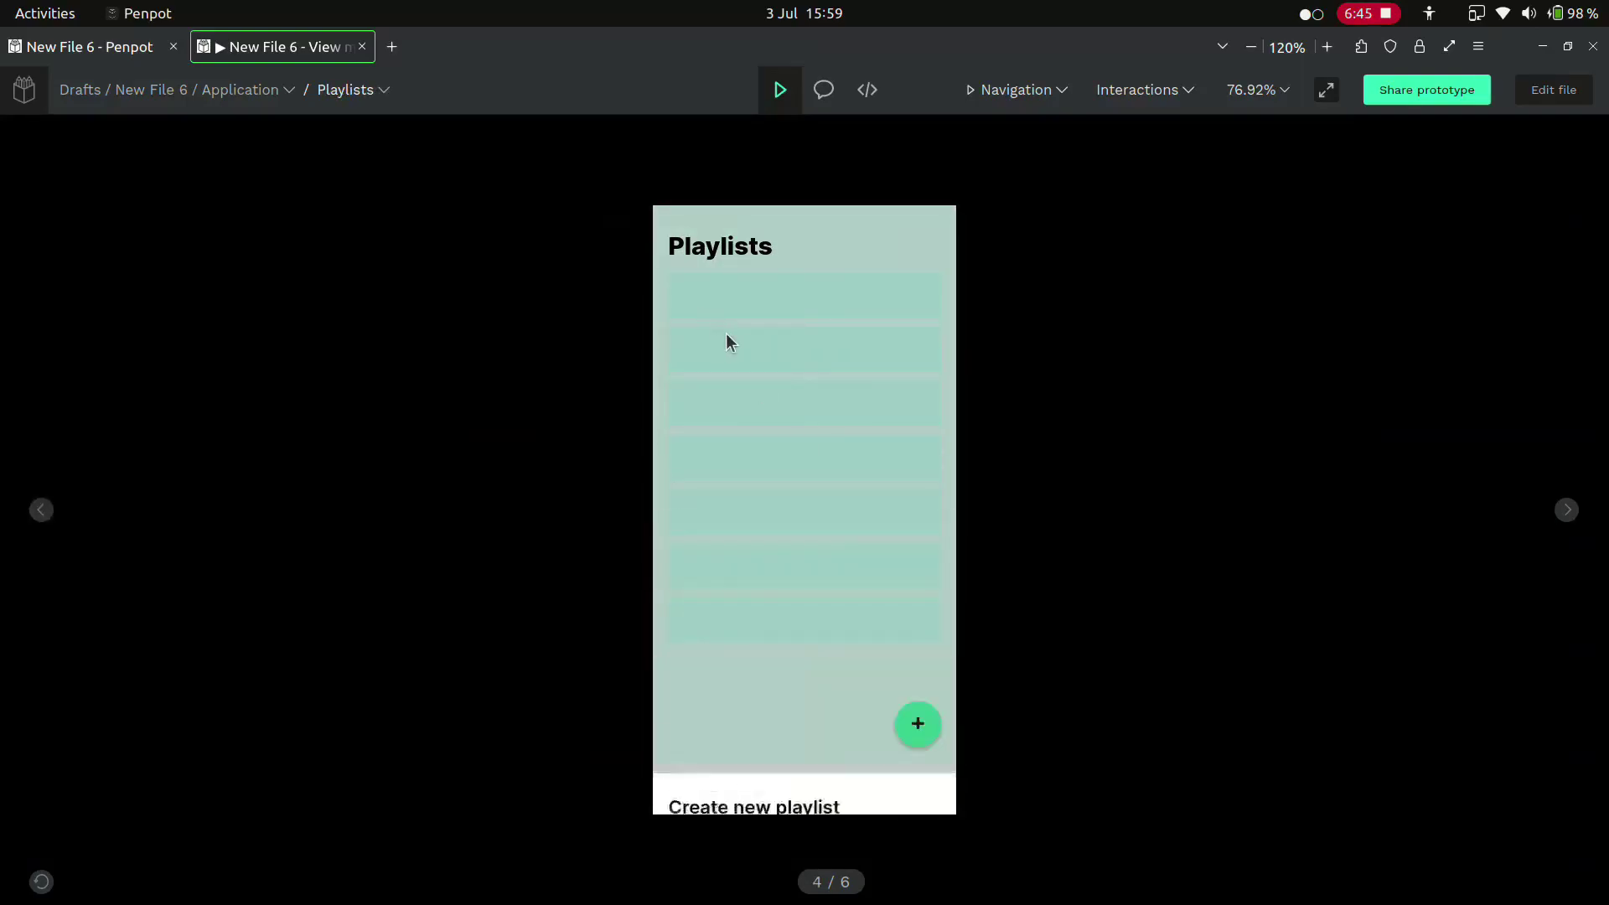
left_click(917, 726)
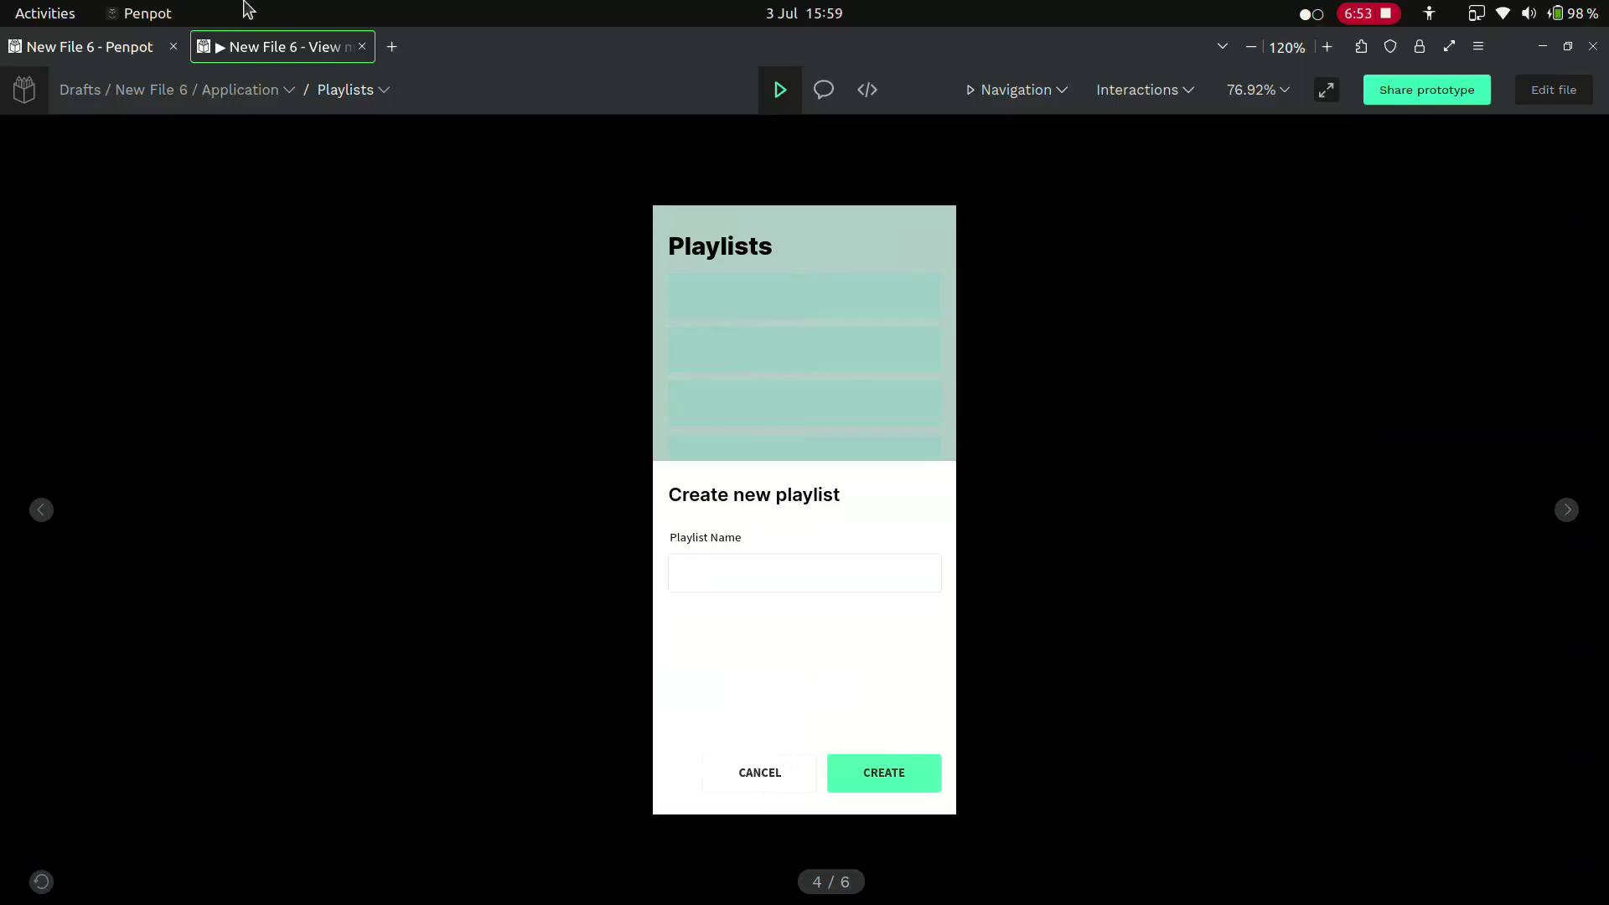
In the New File 6 workspace, expand the Cancel button's Close overlay interaction and show its destination options
left_click(78, 53)
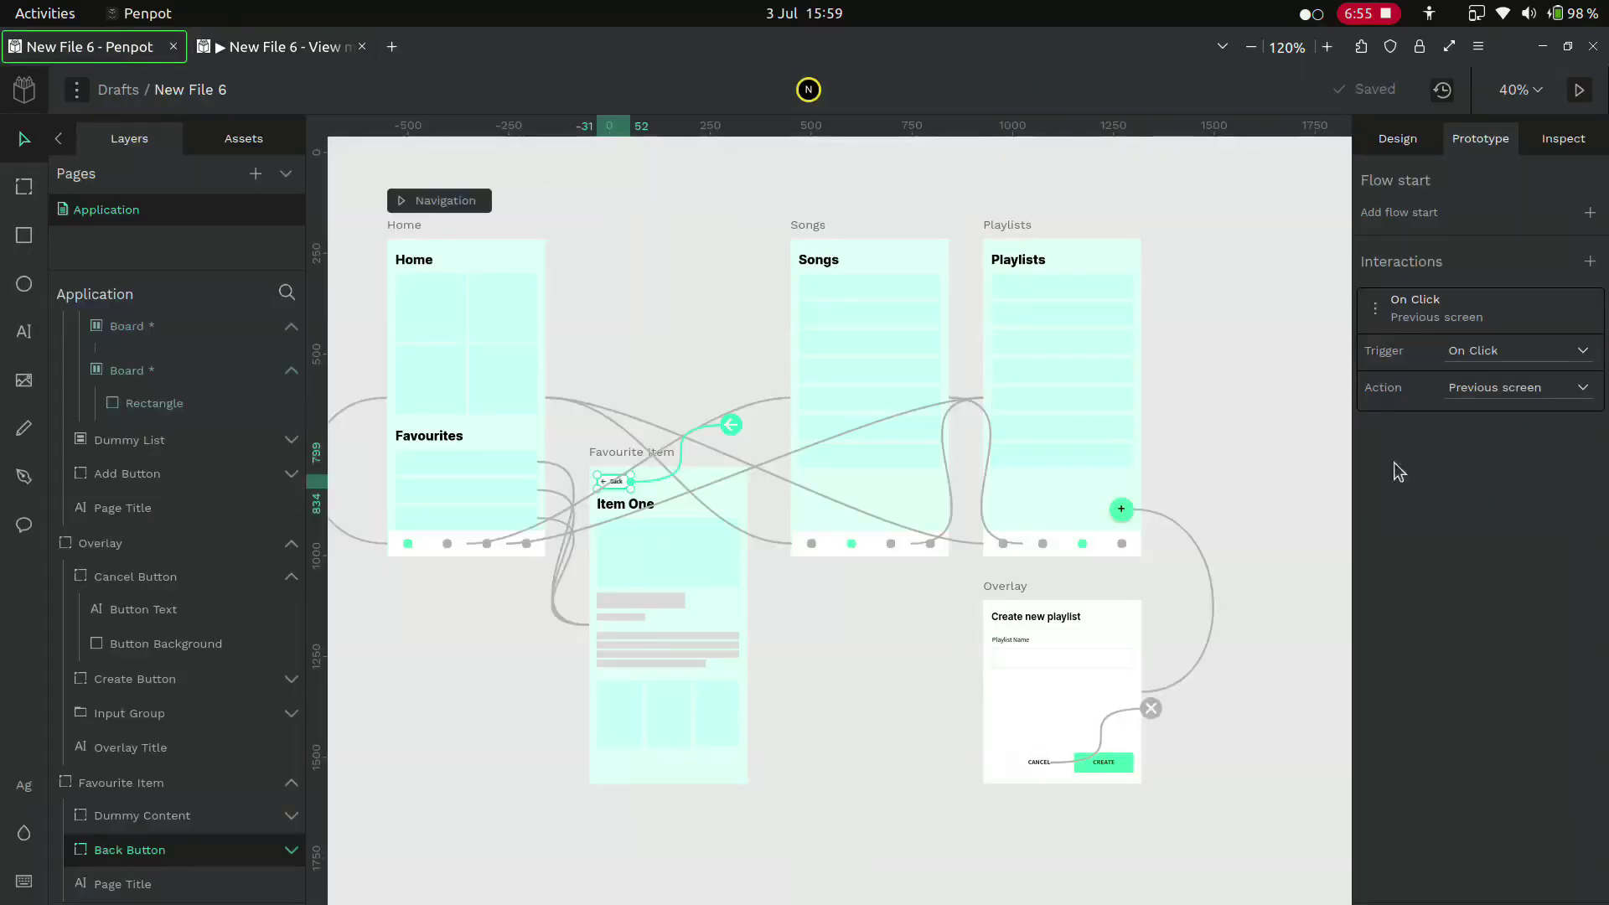
left_click(1151, 708)
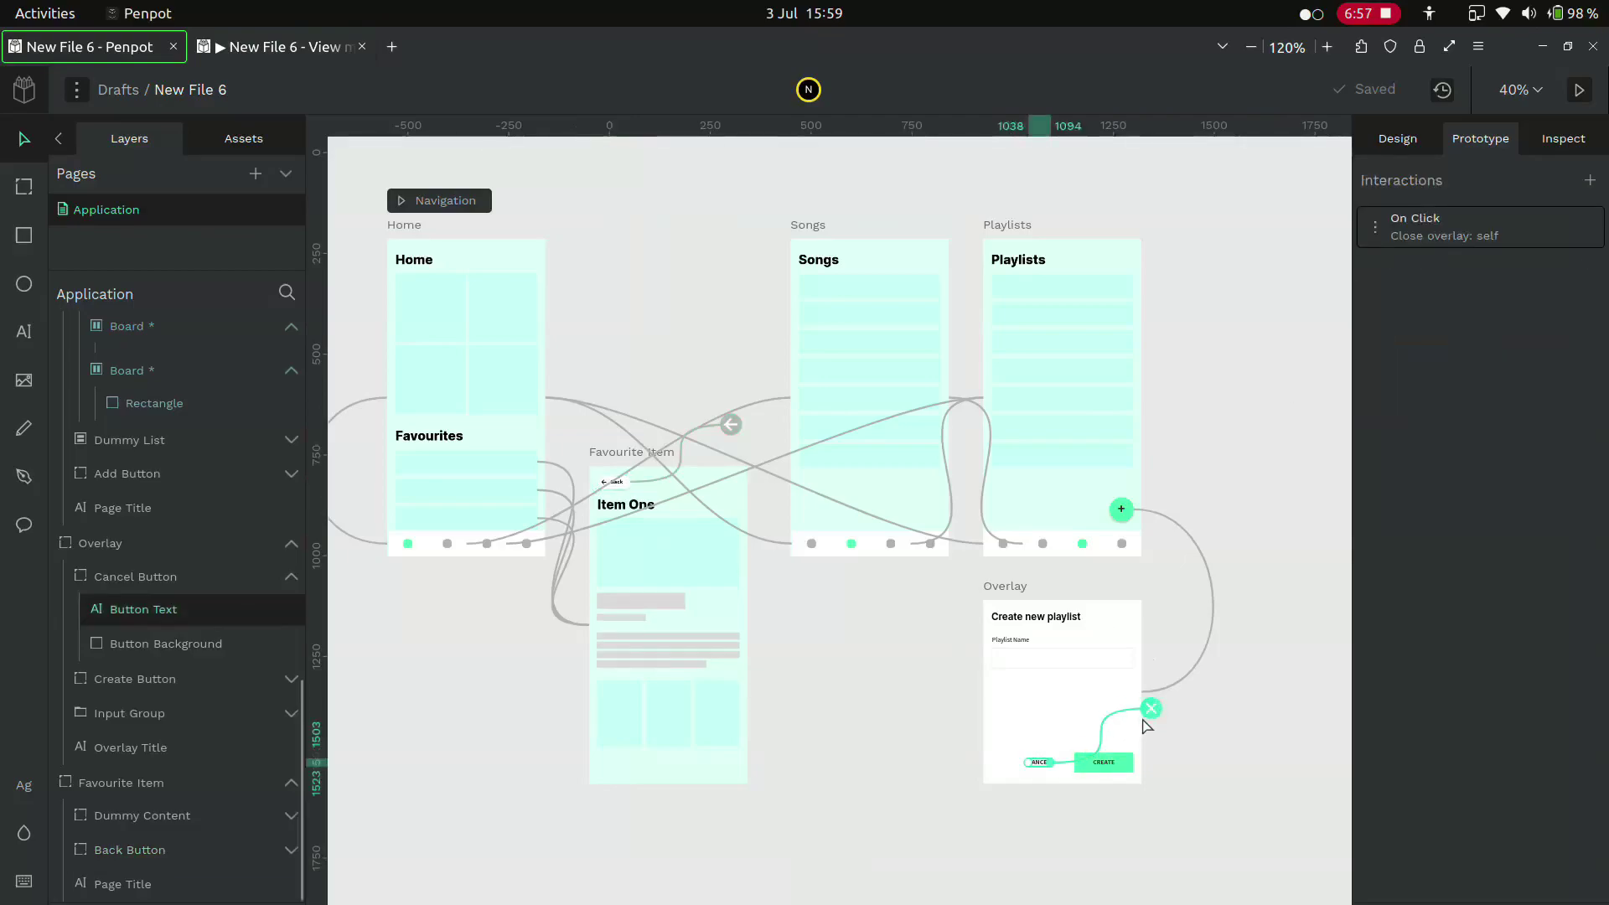
left_click(1472, 225)
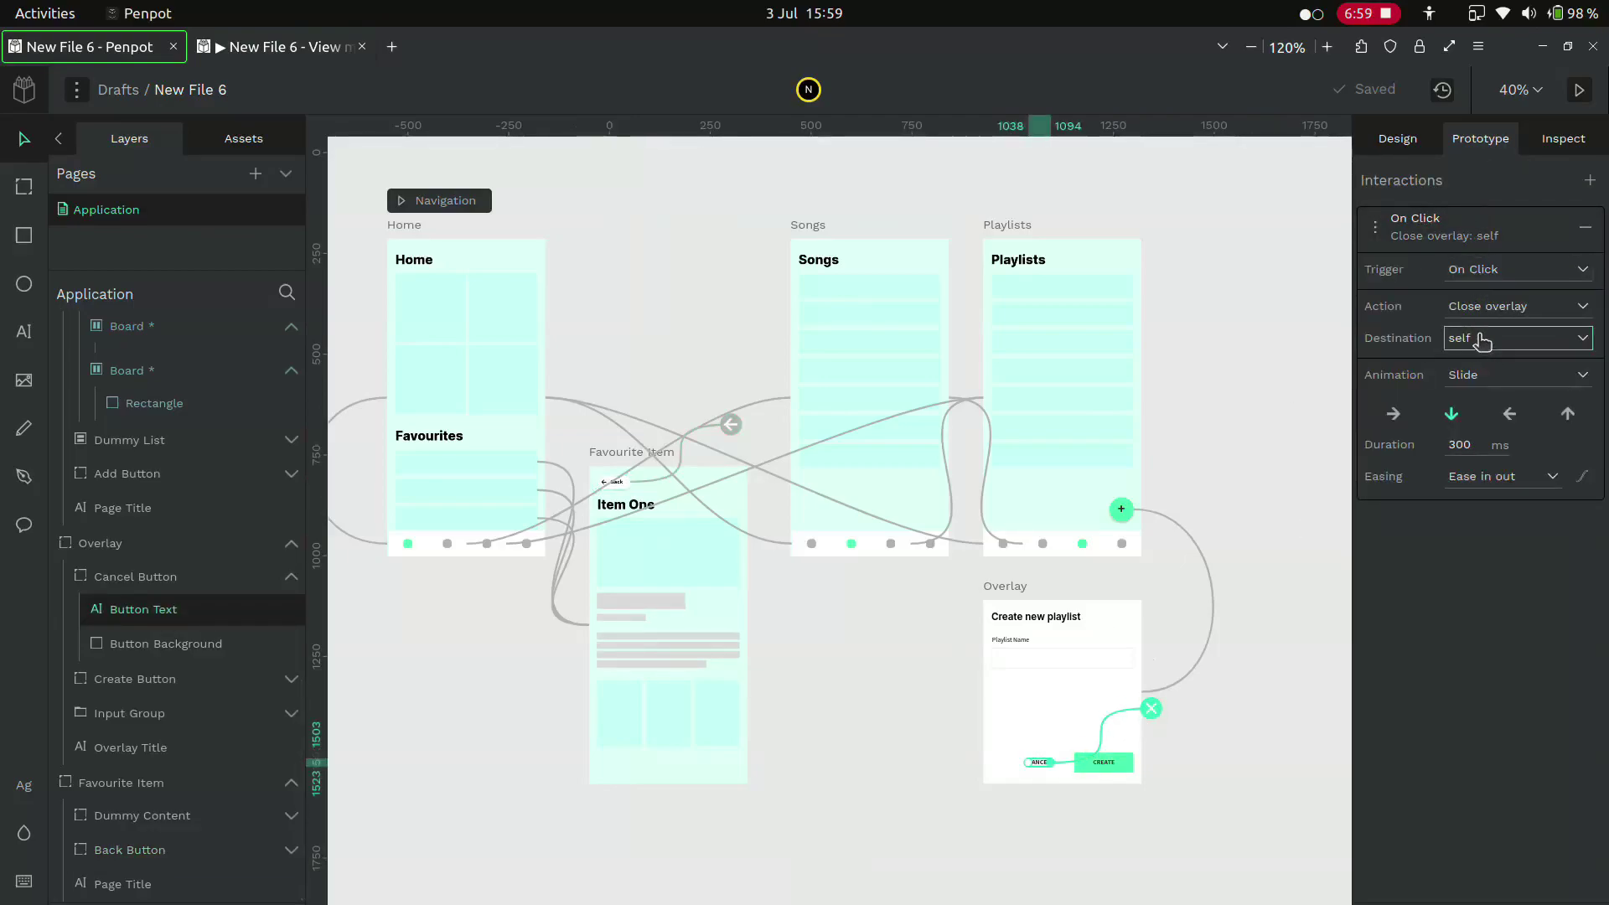
left_click(1483, 342)
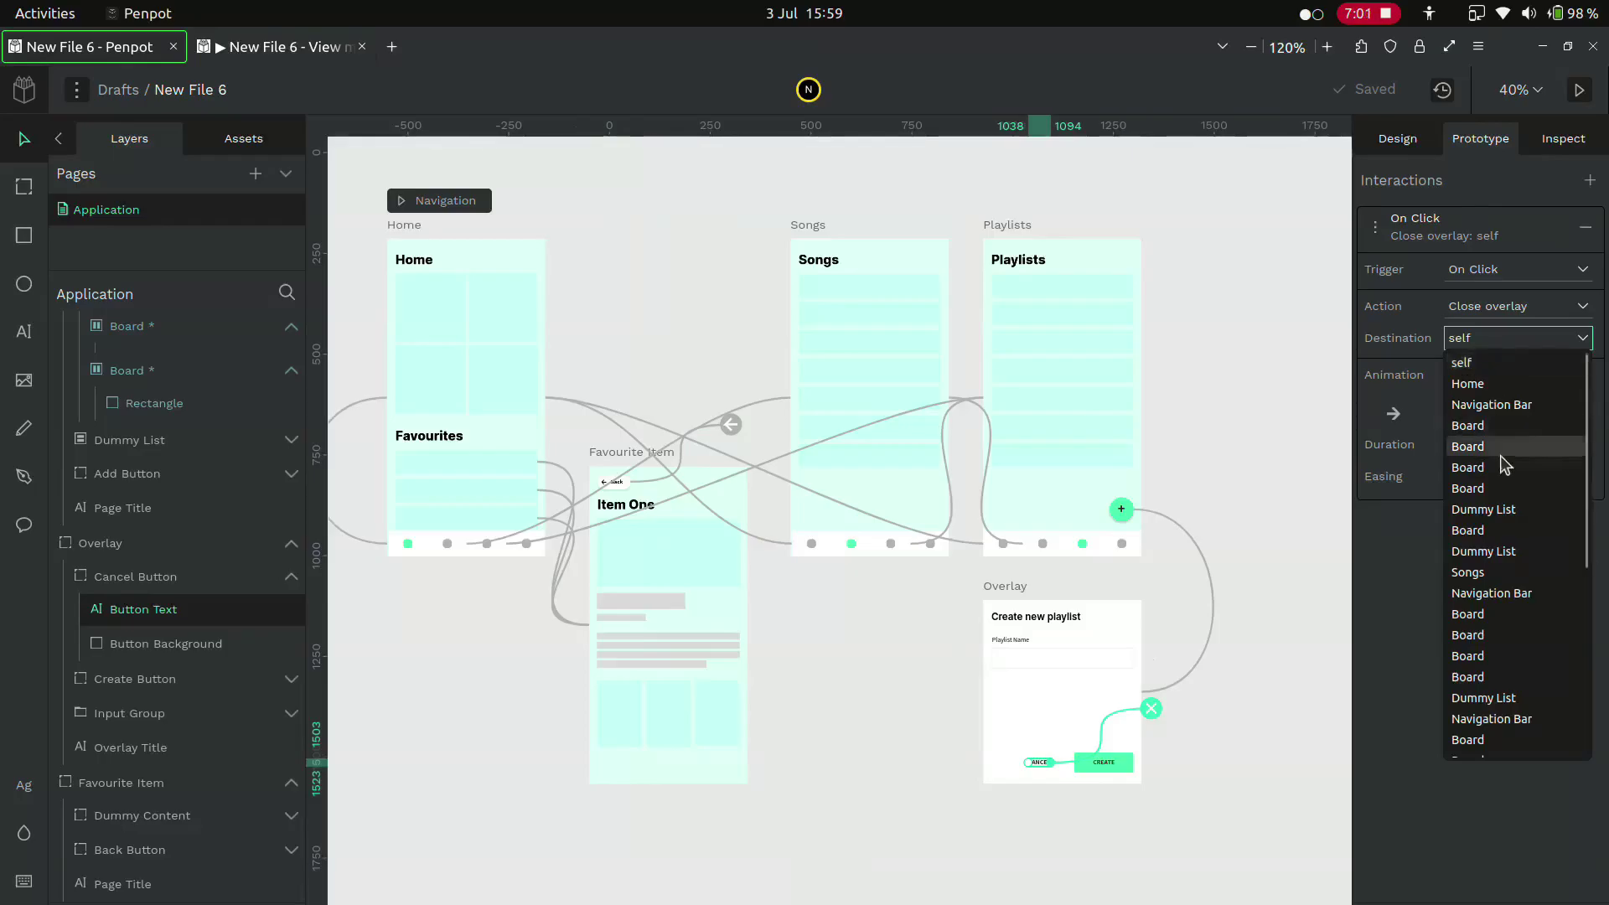